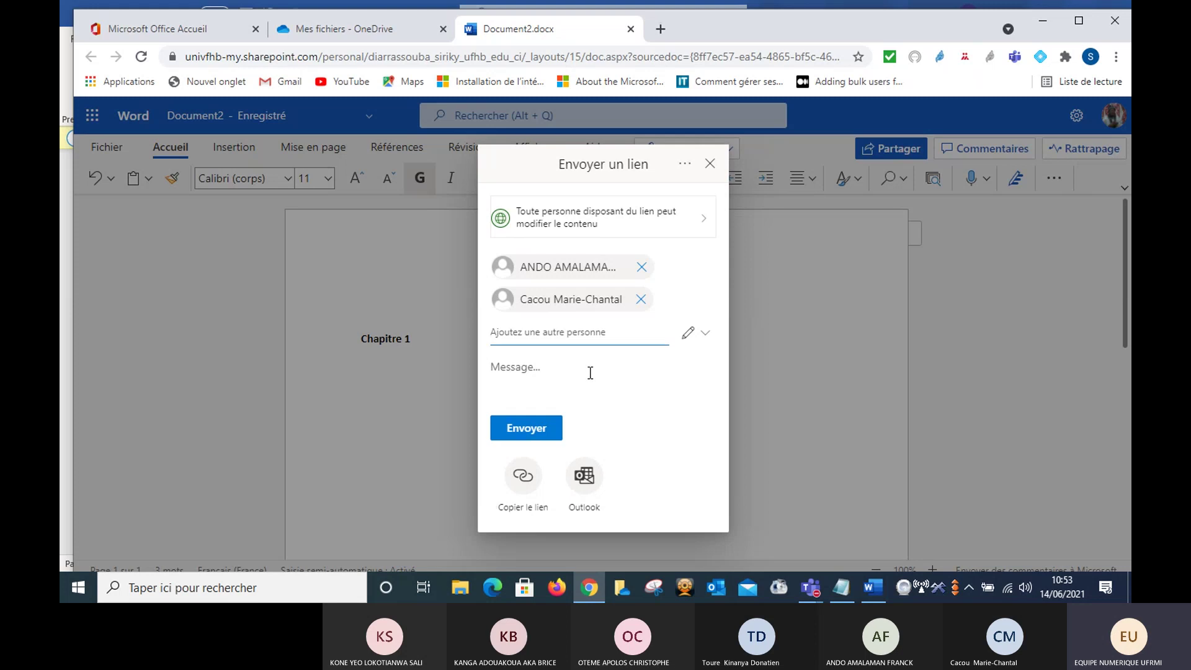
- Send the Document2.docx editing link to the two added people and close the Lien envoyé confirmation
left_click(528, 430)
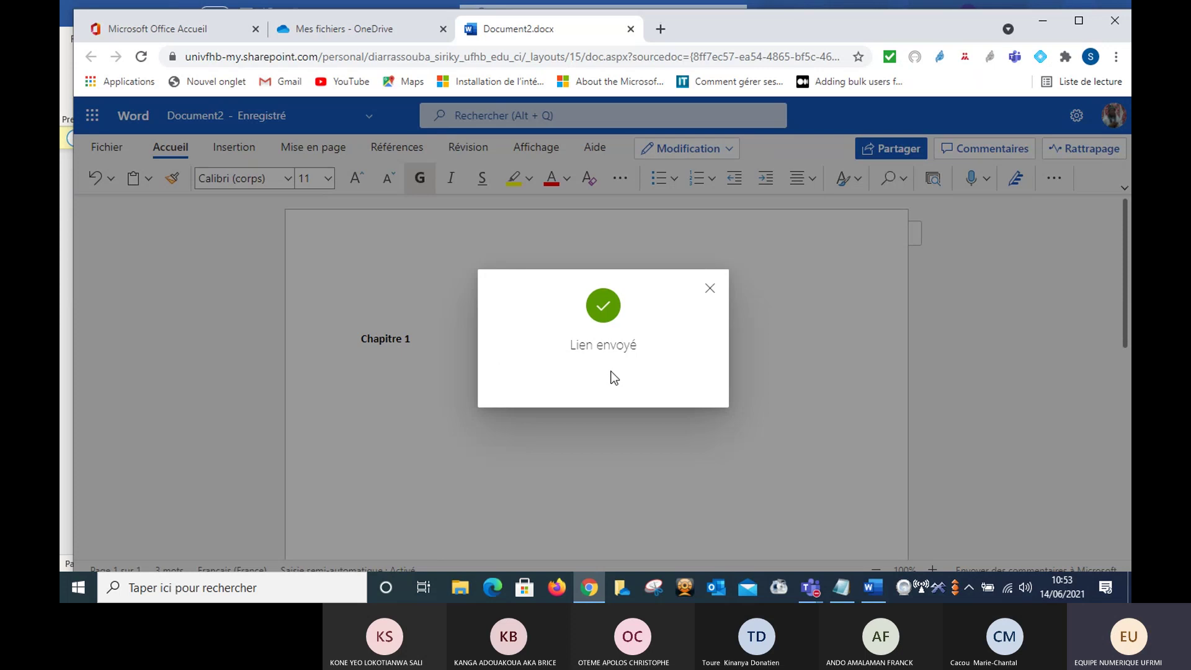
left_click(710, 290)
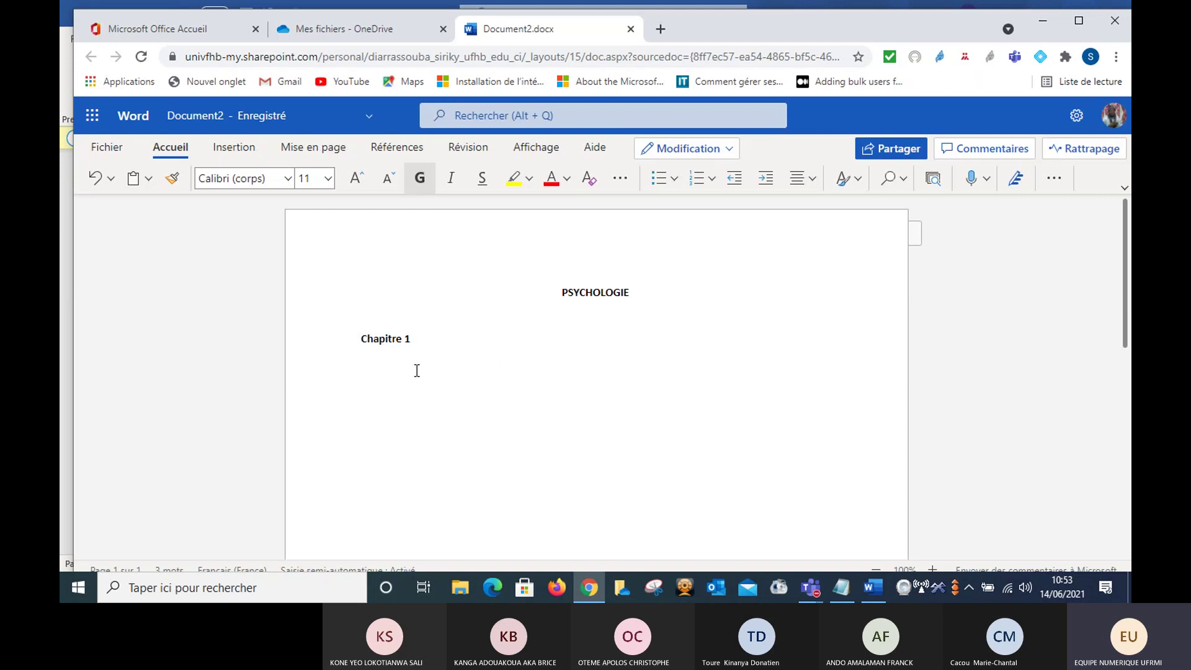
- Add a new line below Chapitre 1, close Document2.docx, and scroll Mes fichiers to the top
key("Return")
left_click(631, 29)
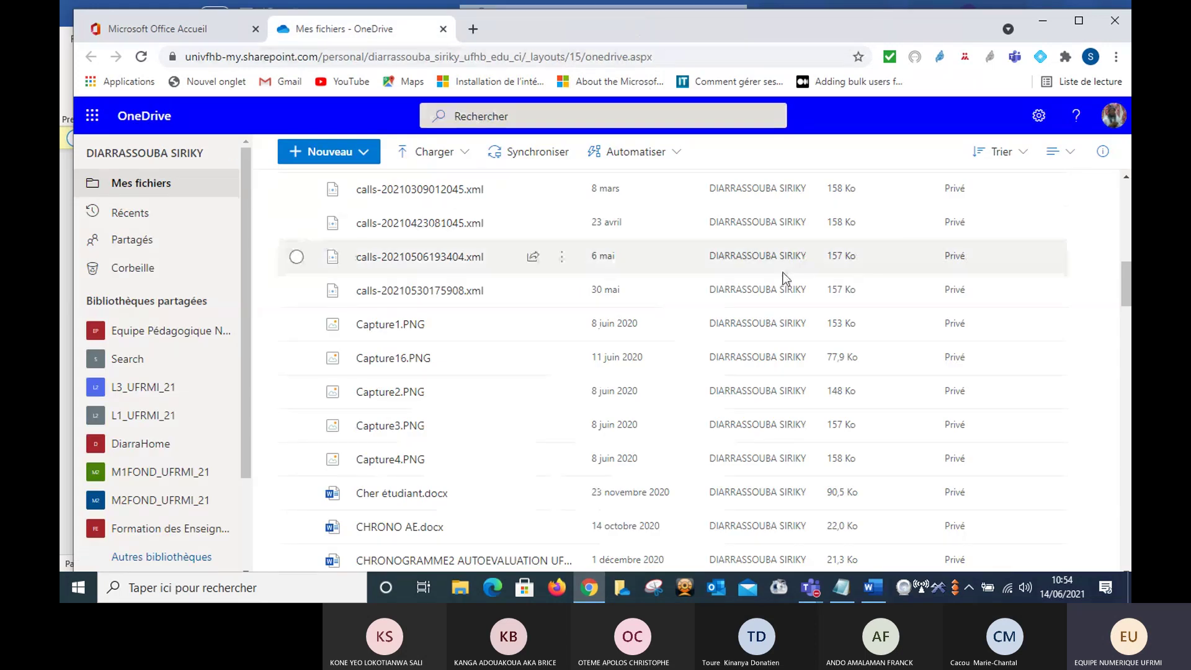
left_click(1126, 179)
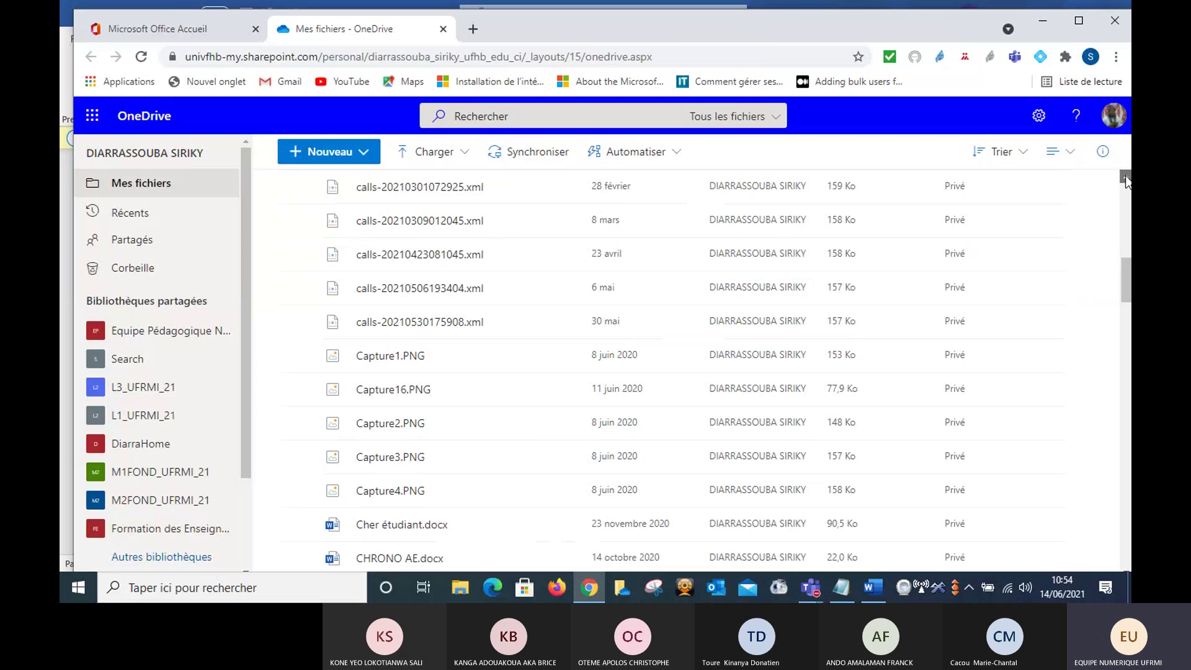
left_click(1126, 179)
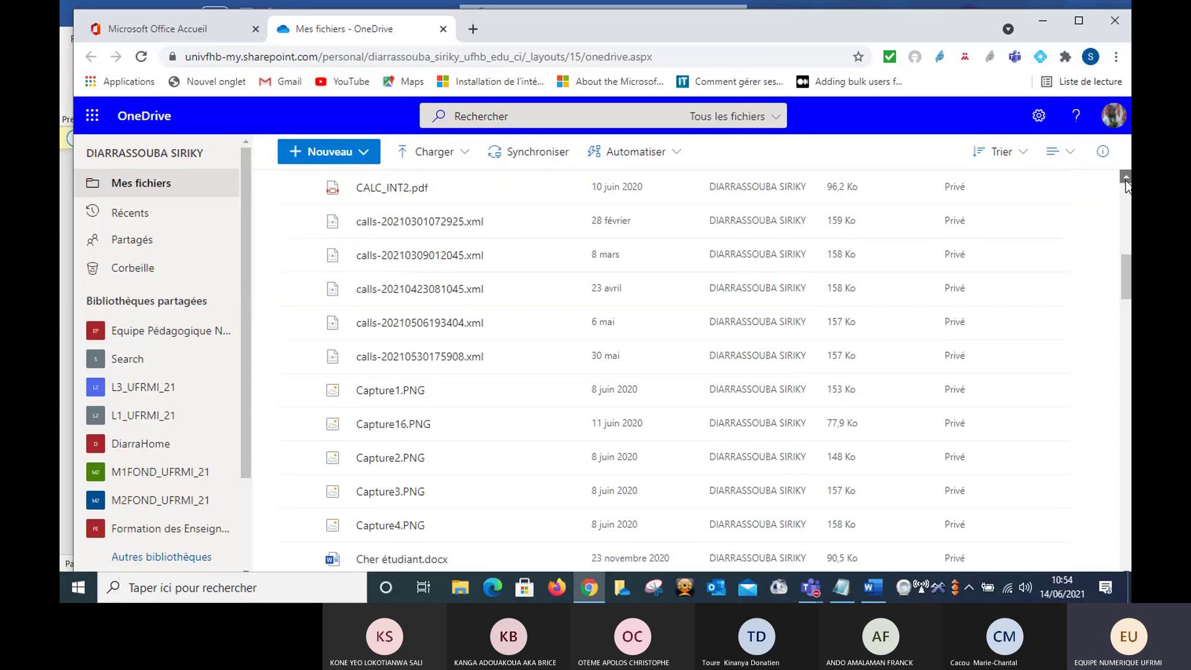
scroll(1126, 187, "up", 6)
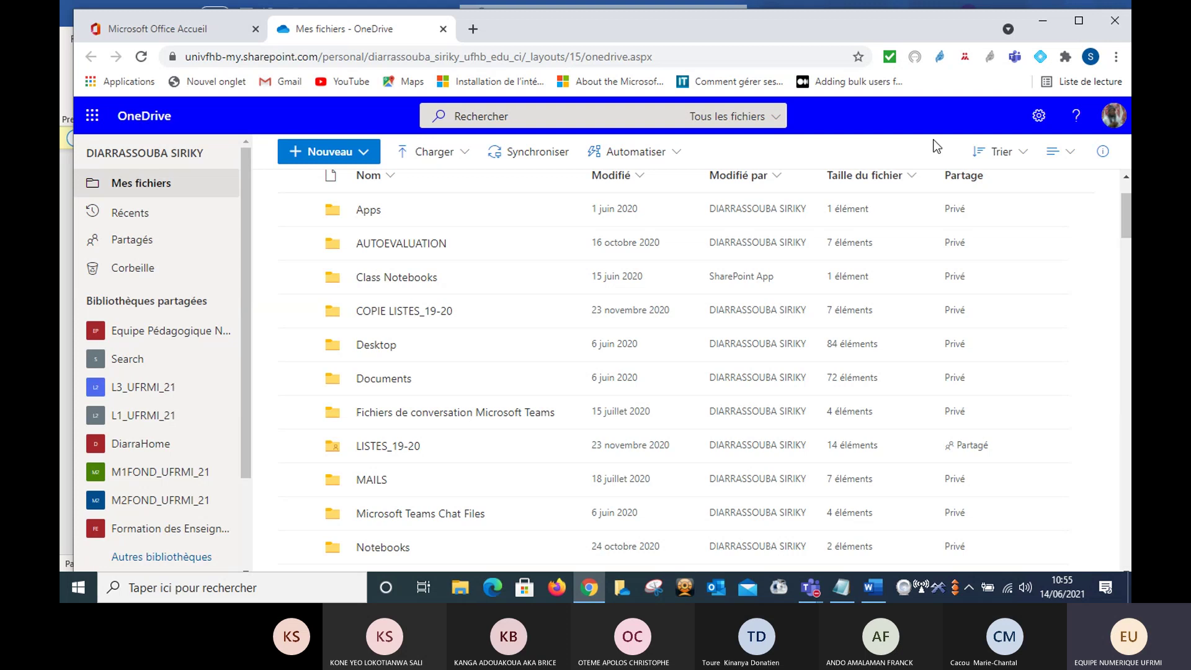
- Close OneDrive and minimize the Office 365 browser to reveal the Teams meeting window
left_click(444, 29)
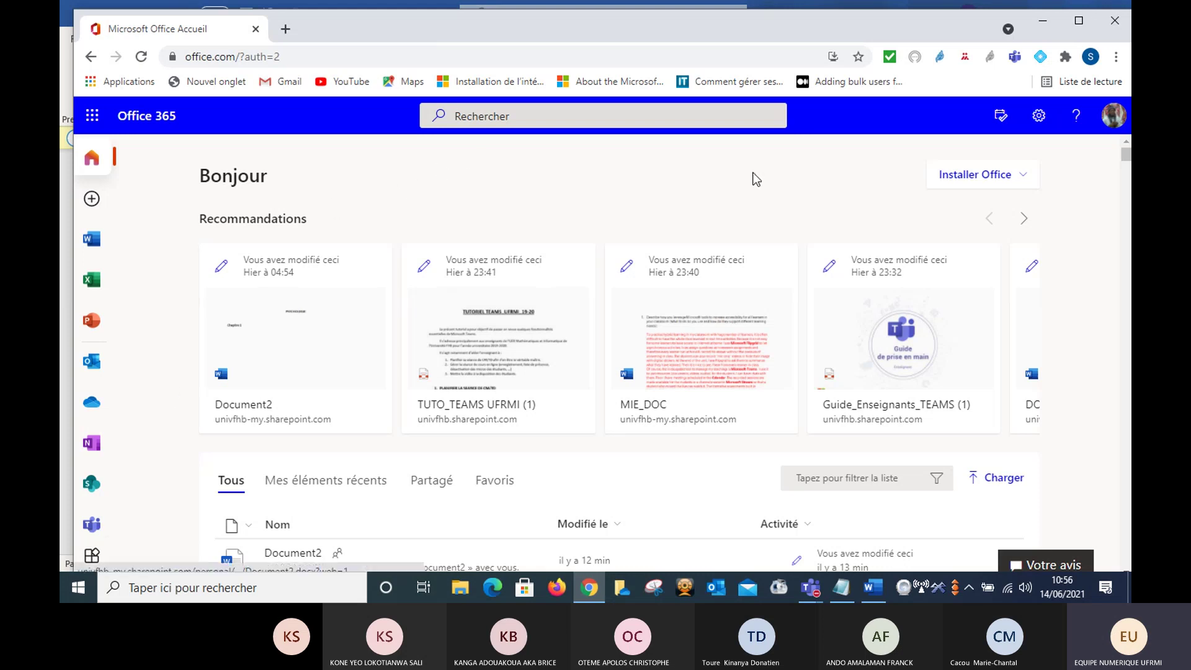
left_click(1045, 25)
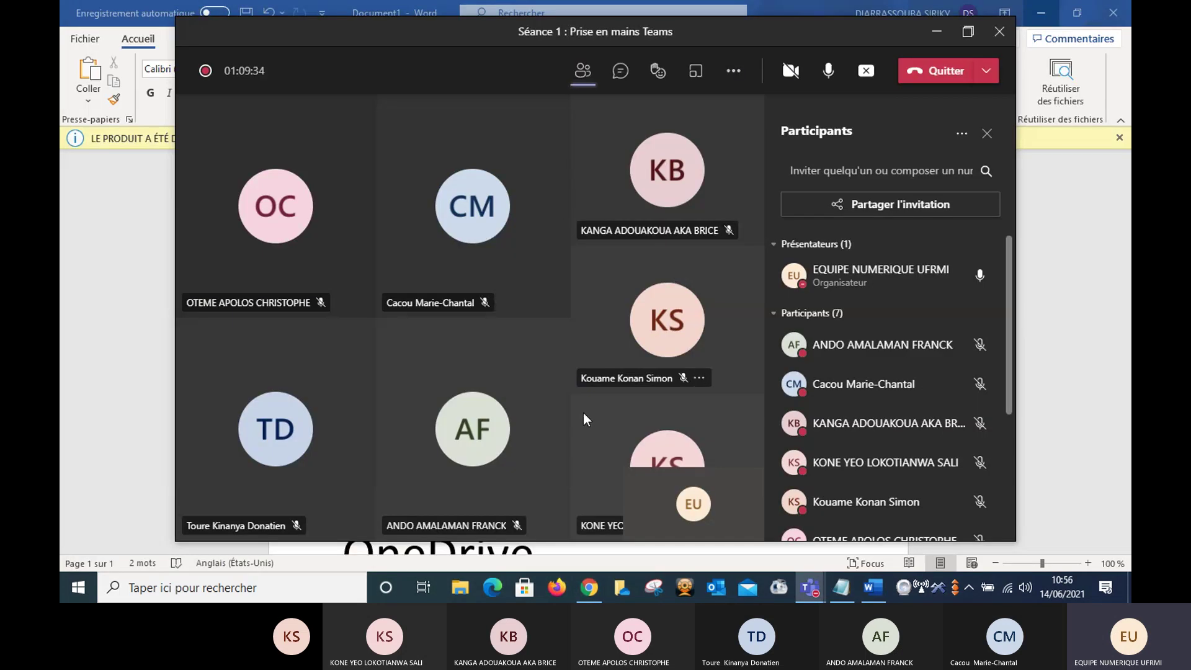
- Bring the main Teams window forward and show all teams, dismissing the new-look dialog
mouse_move(809, 588)
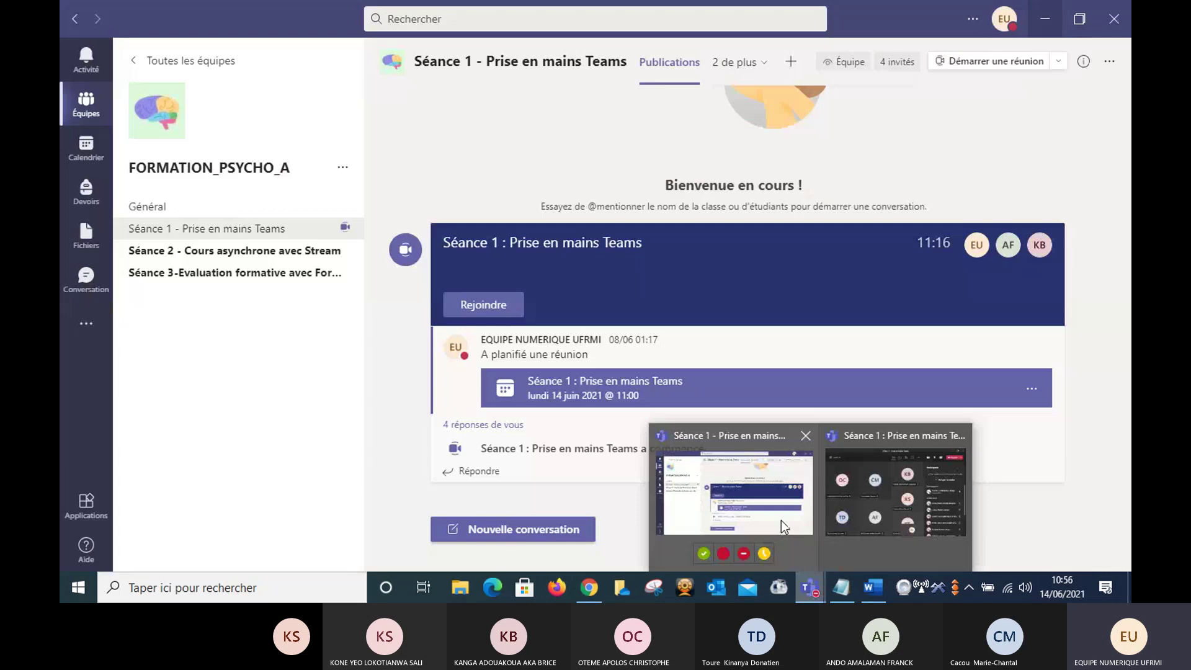
left_click(781, 520)
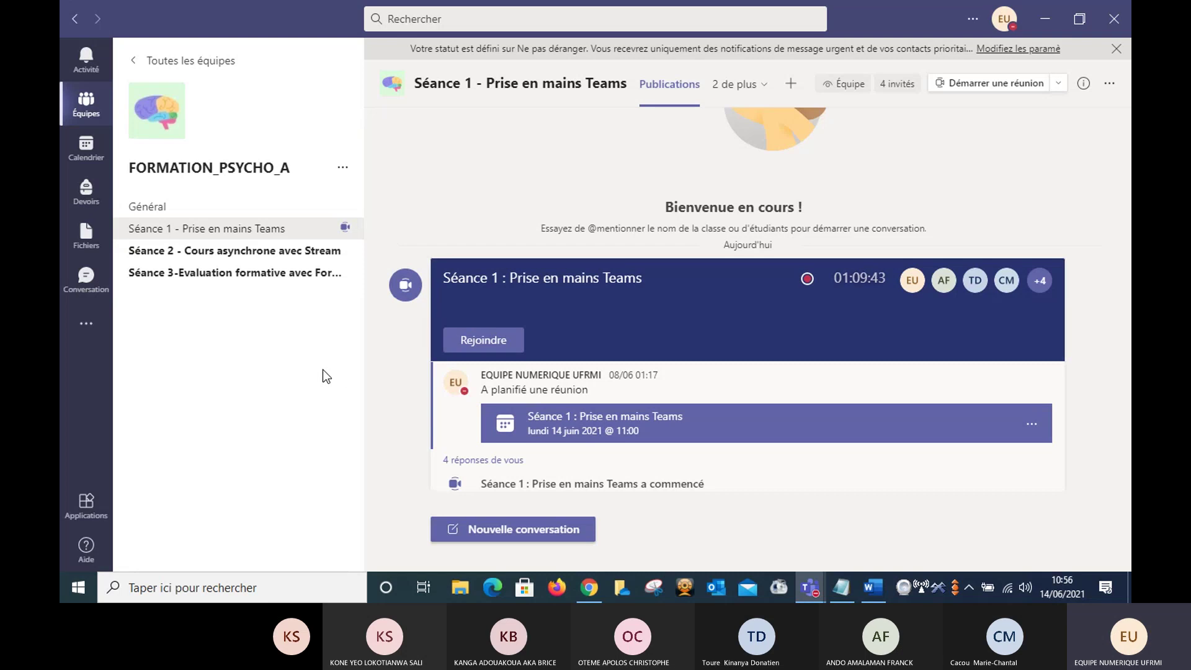
left_click(195, 60)
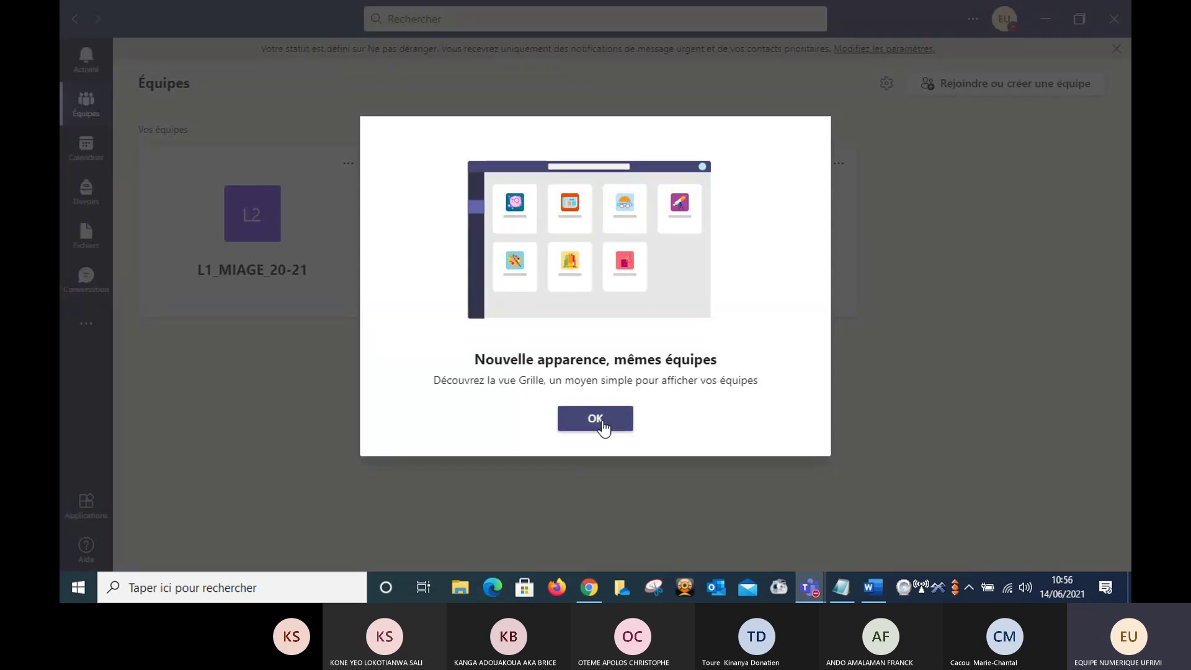
left_click(602, 424)
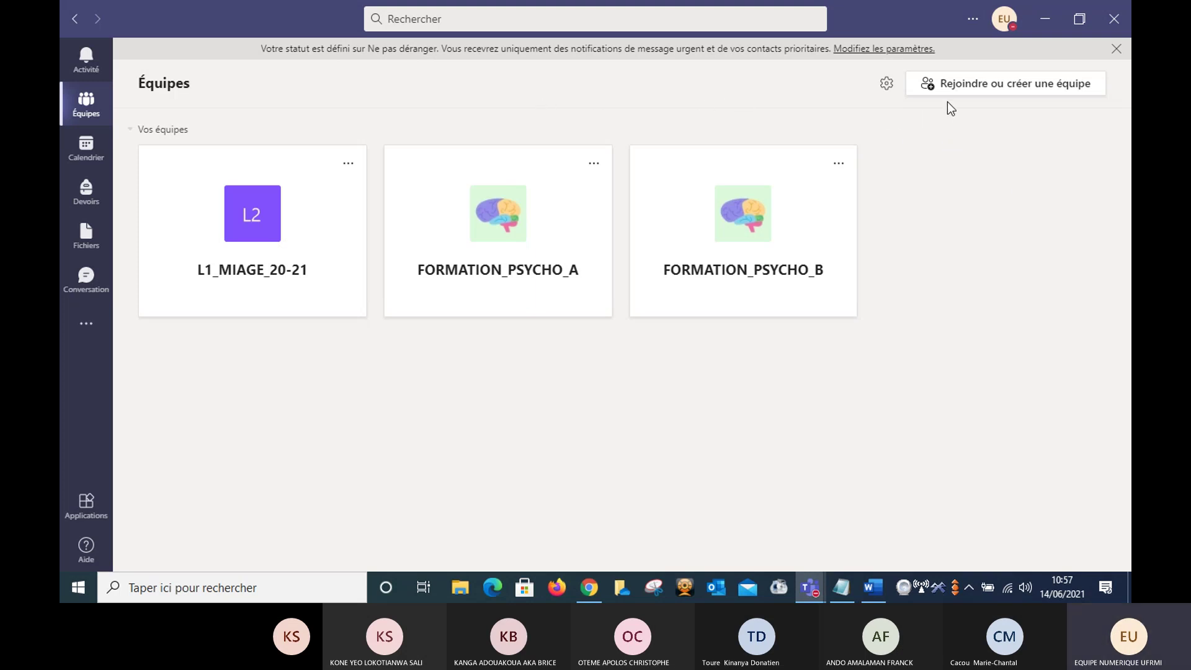
- Start creating a new Classe-type team from Rejoindre ou créer une équipe
left_click(1007, 92)
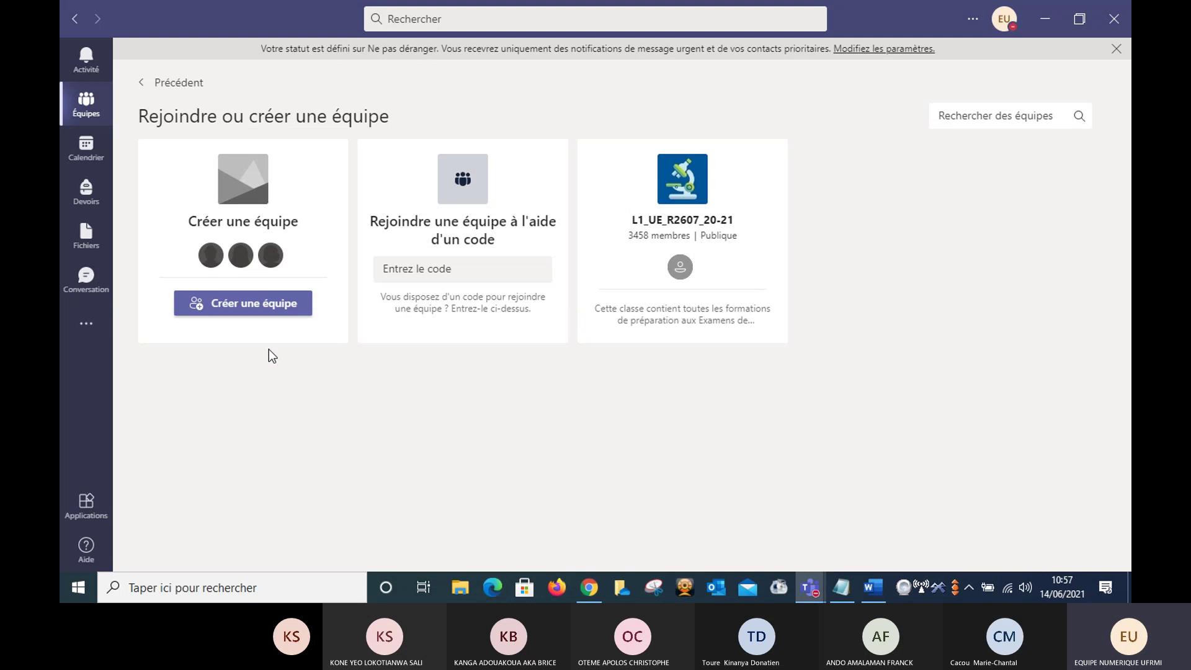
left_click(245, 304)
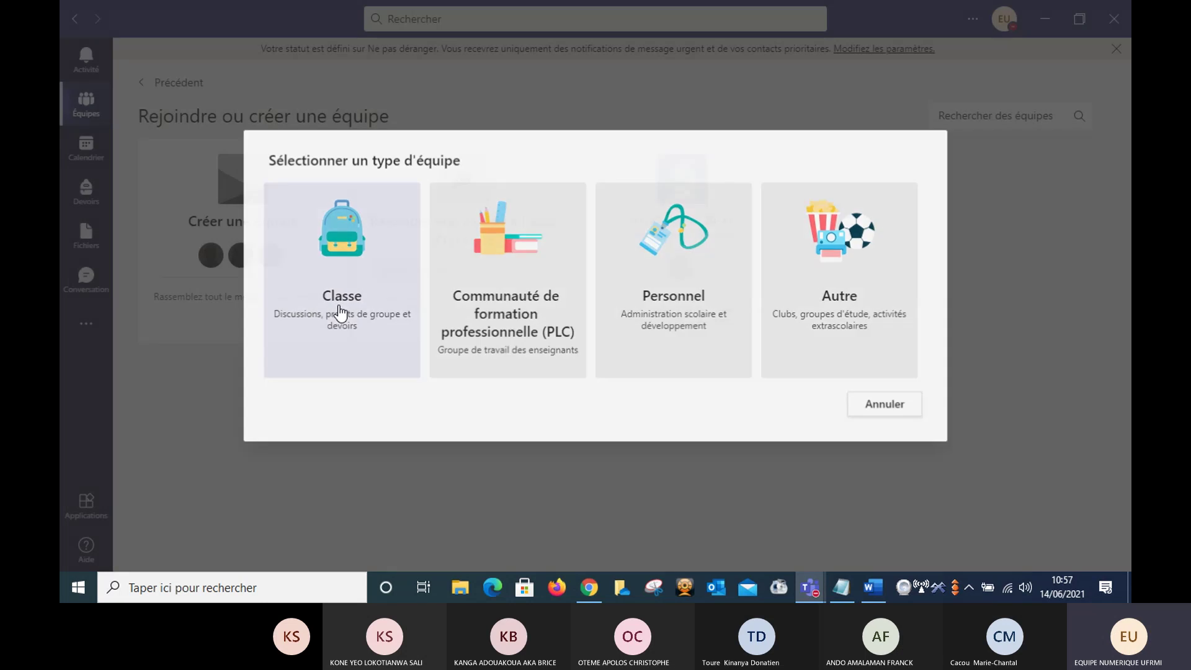
left_click(341, 314)
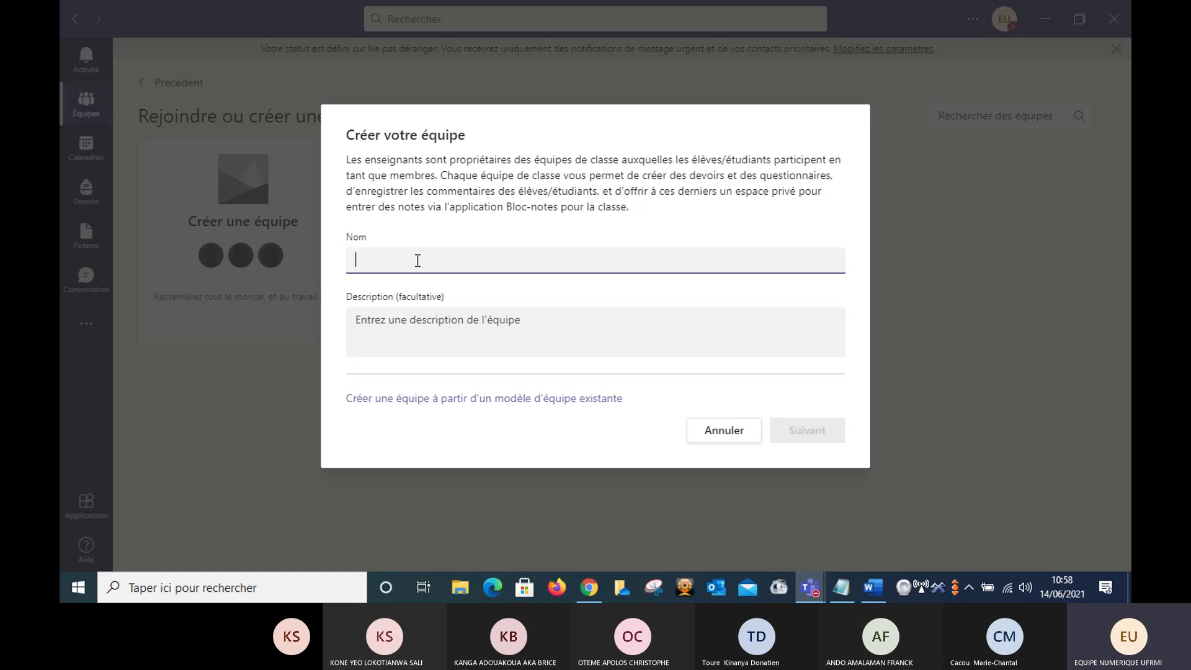
- Name the new class team UE_PSYCHO1 and continue to the add-contacts step
type("UE_")
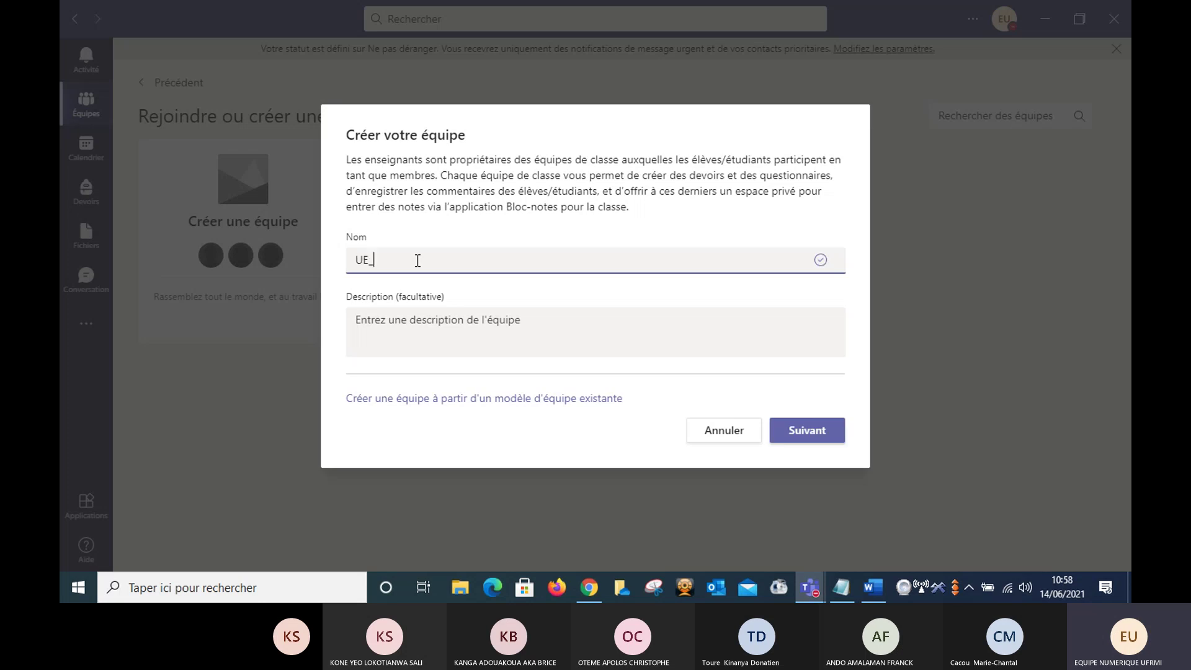
type("PSYCHO")
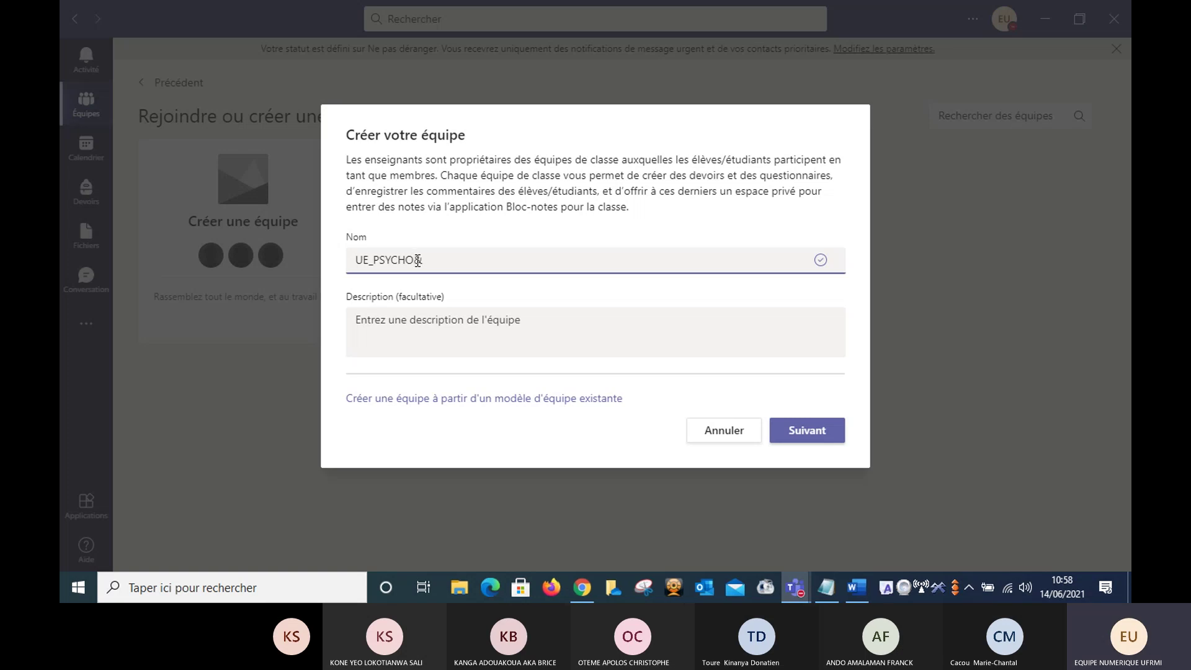
type("1")
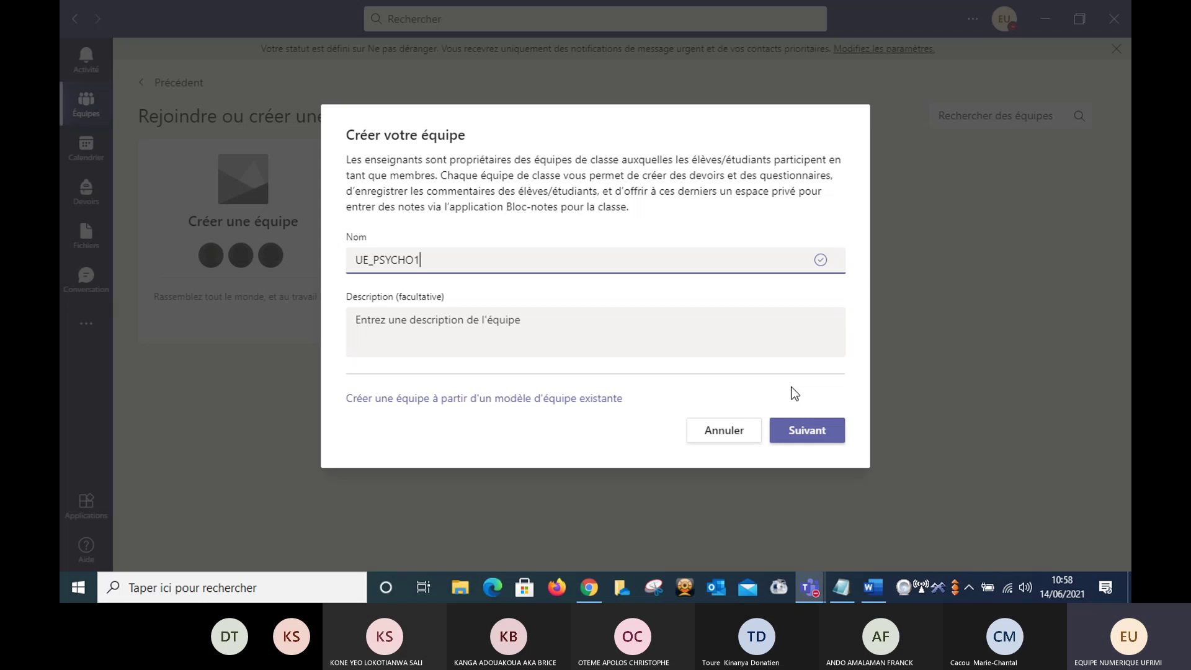
left_click(806, 429)
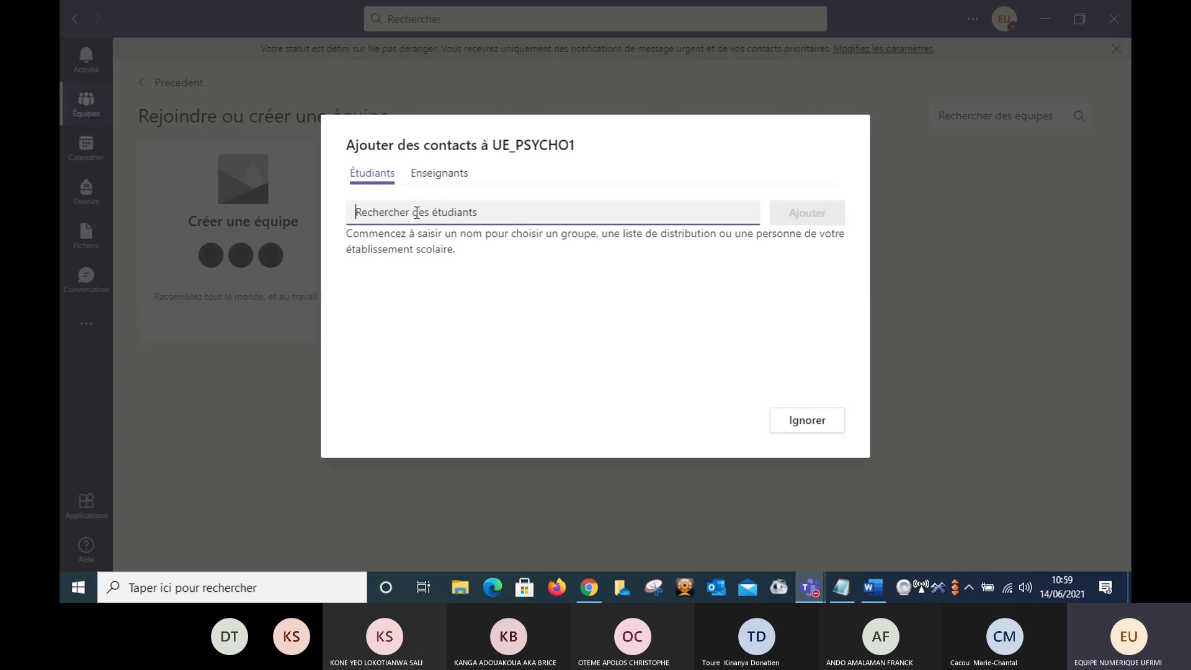
- Switch the UE_PSYCHO1 add-contacts dialog to the Enseignants section
left_click(448, 180)
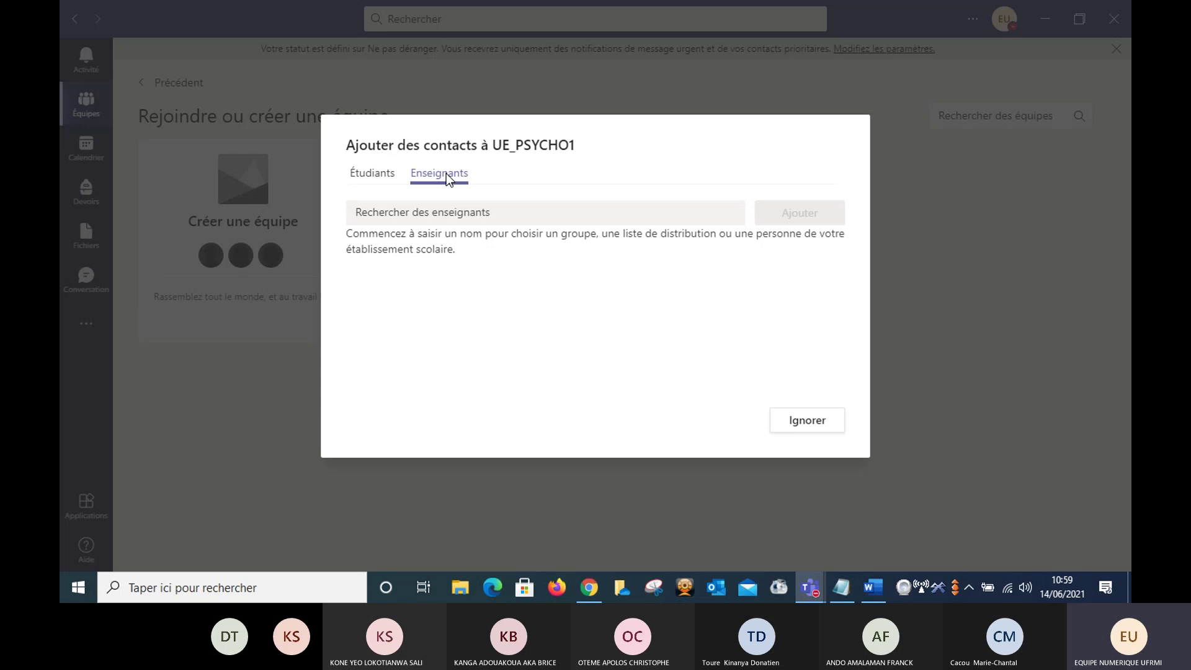
left_click(446, 213)
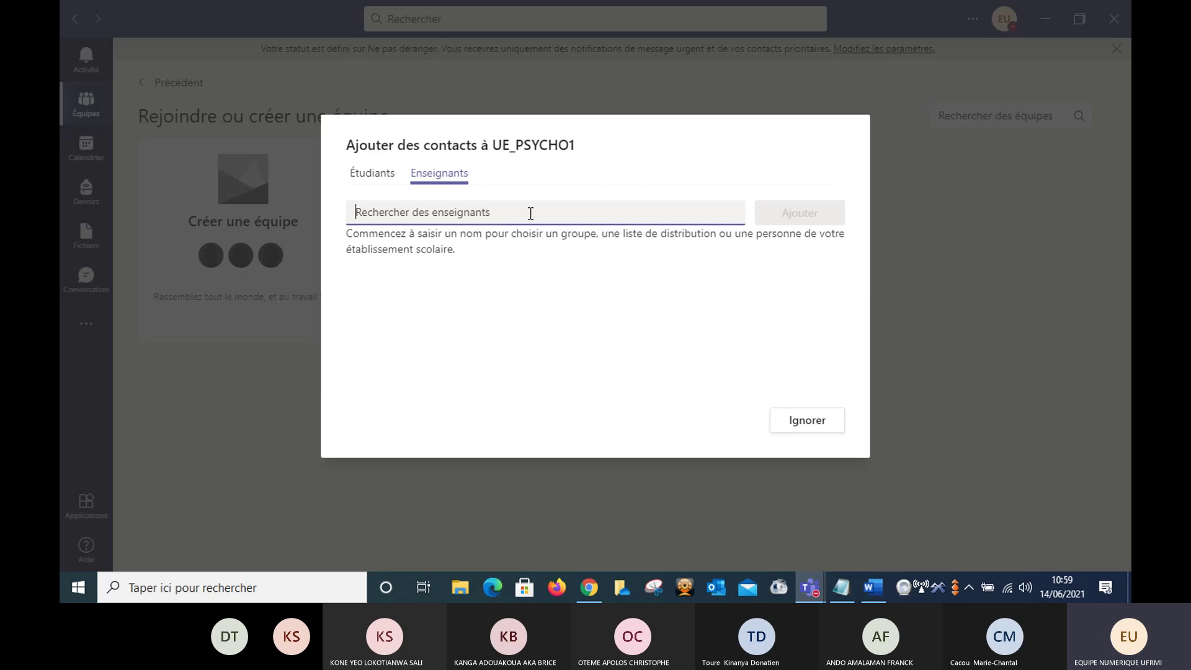
left_click(380, 178)
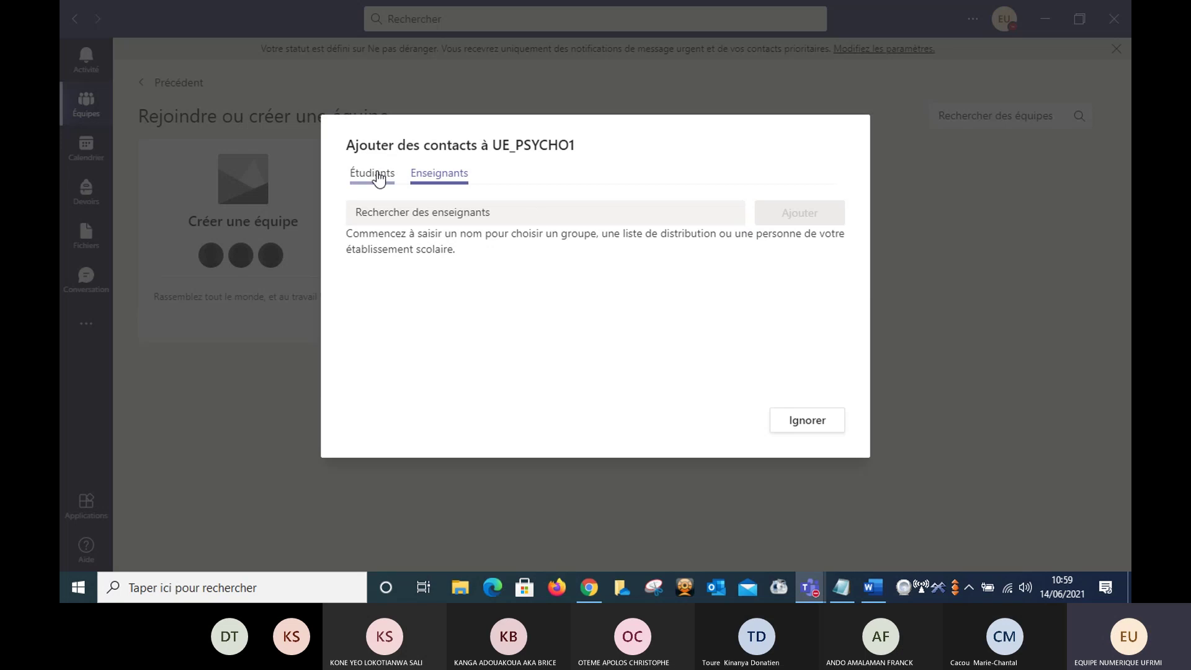
left_click(380, 179)
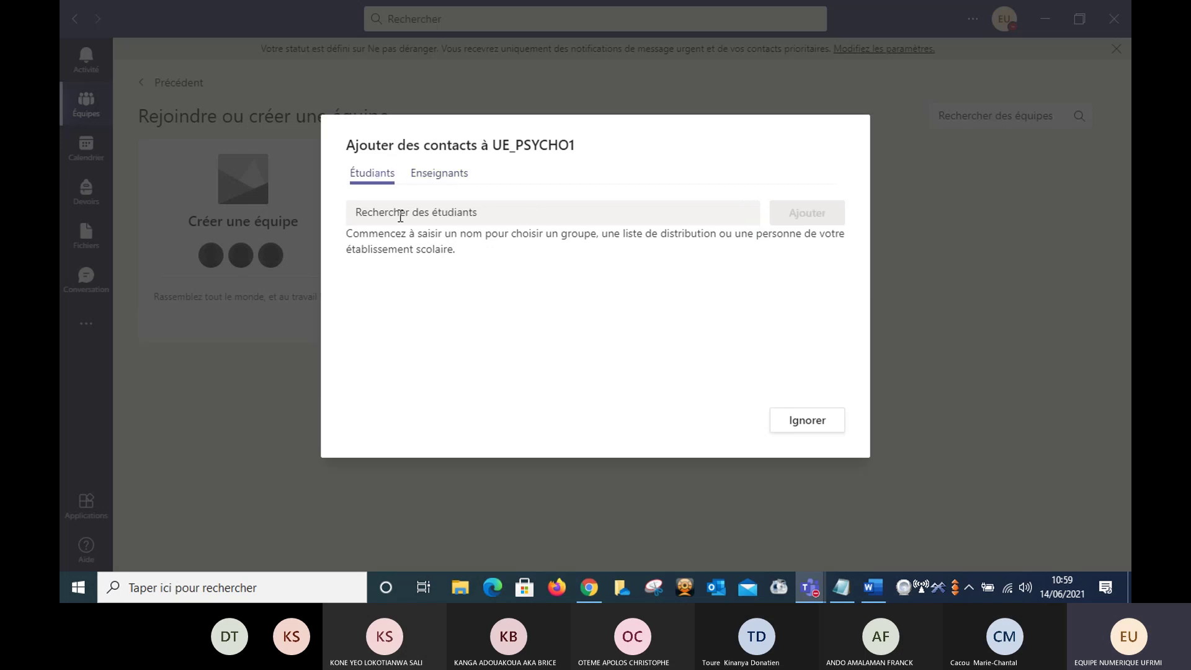
left_click(442, 174)
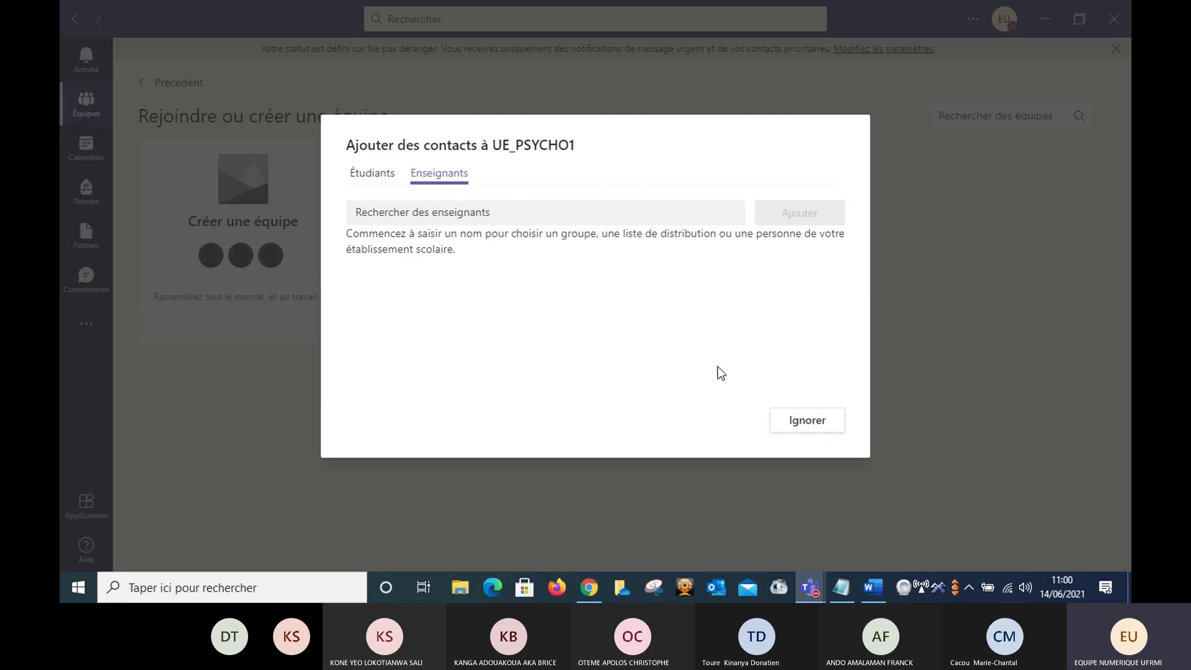
- Skip adding contacts so UE_PSYCHO1 opens on its Général channel welcome page
left_click(802, 424)
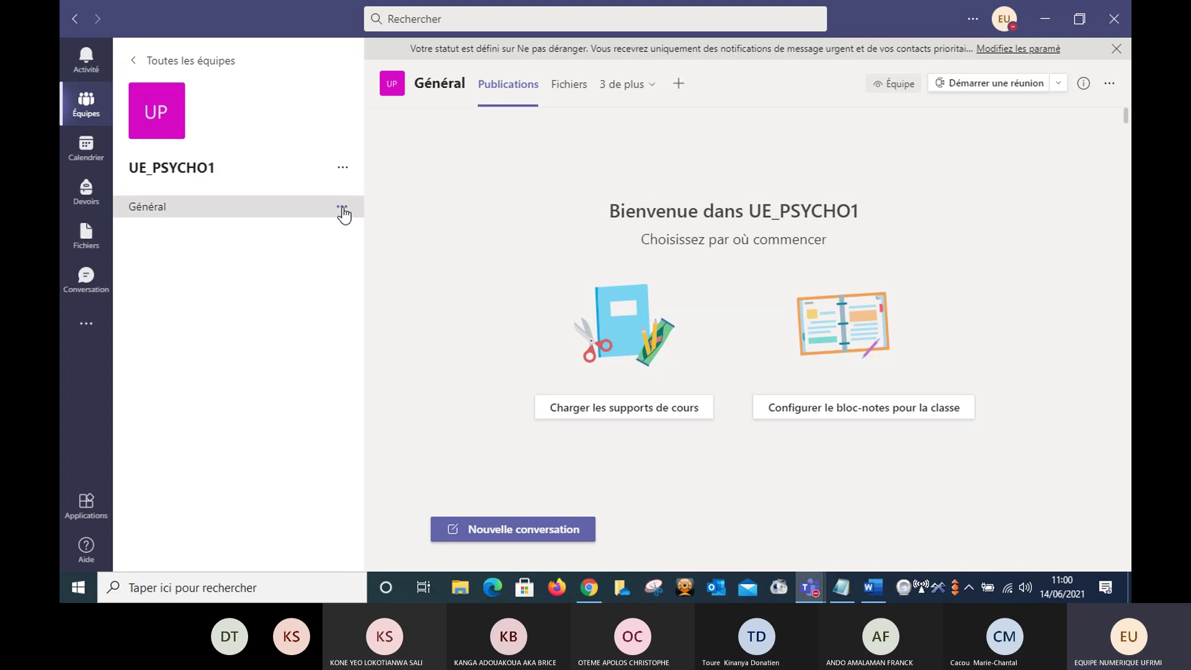
left_click(343, 169)
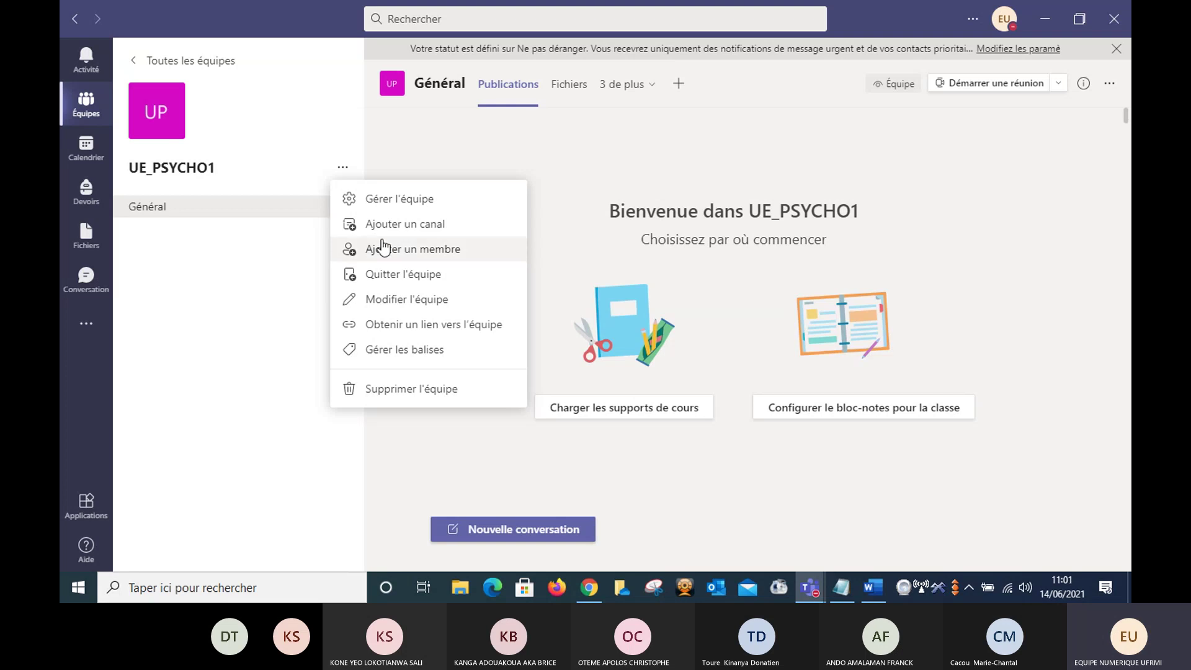
left_click(385, 249)
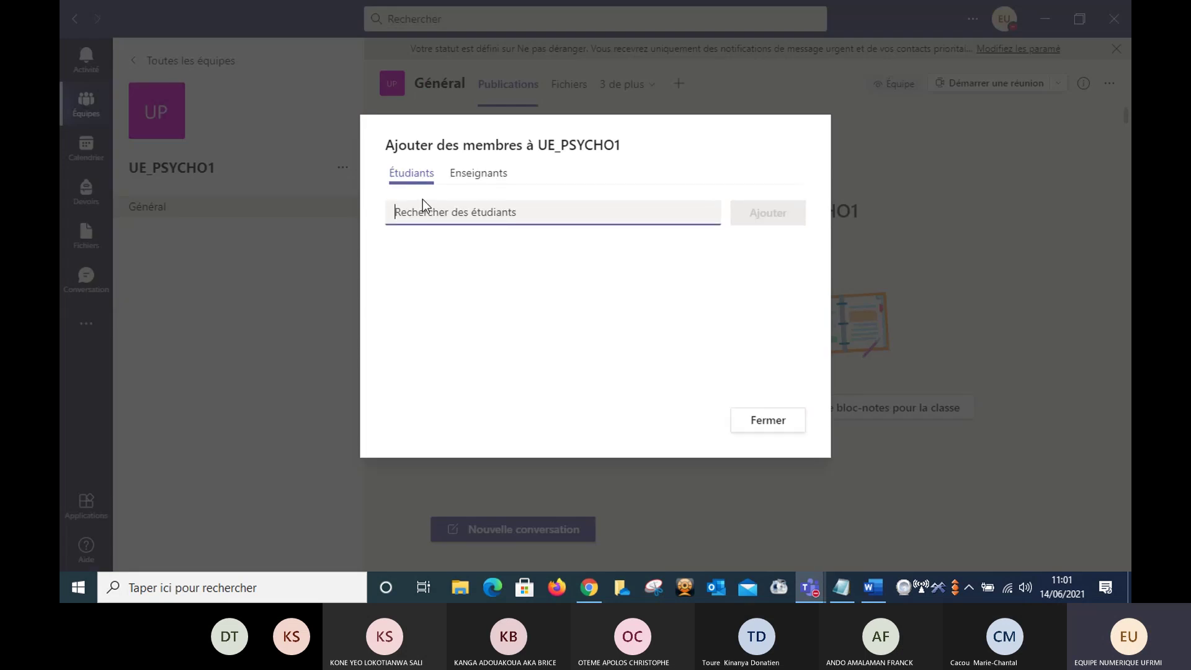
- Close the Ajouter des membres dialog and show UE_PSYCHO1's options menu
left_click(785, 426)
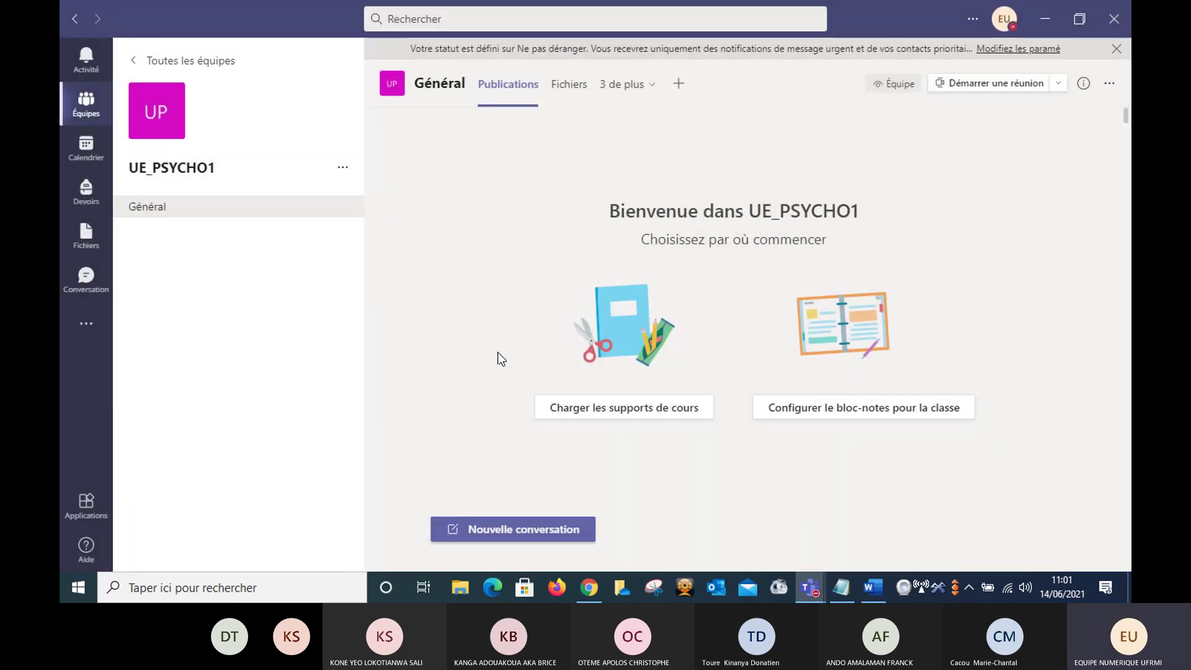
left_click(343, 169)
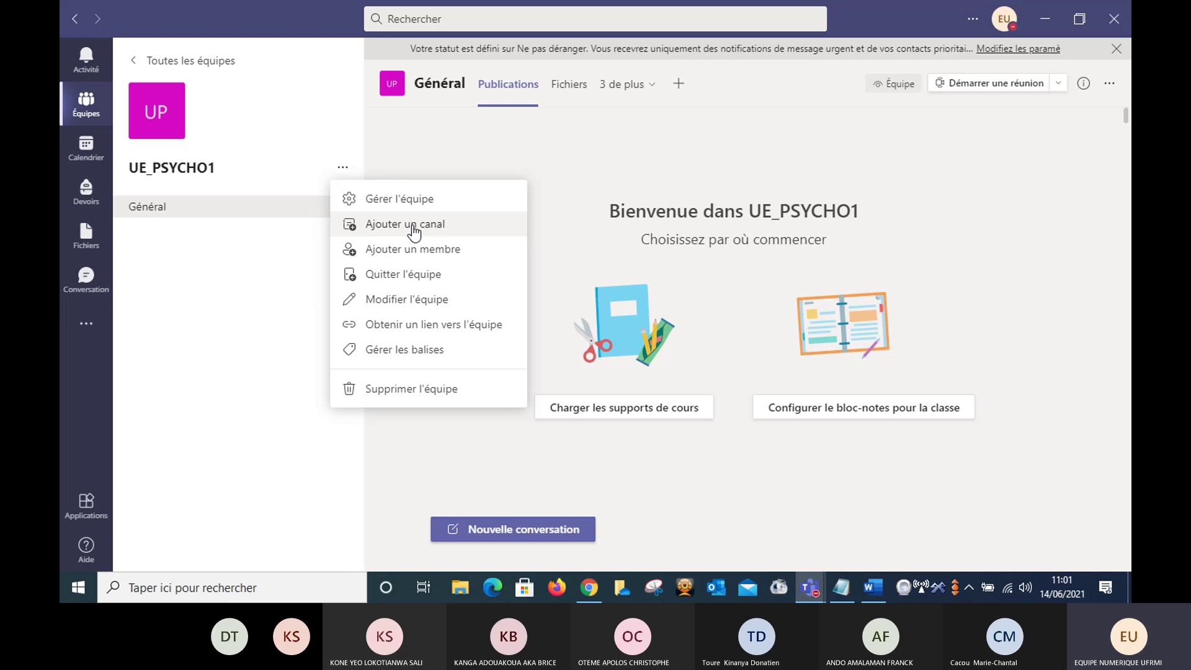
- Add a new channel to UE_PSYCHO1 named 'Psycho education'
left_click(414, 226)
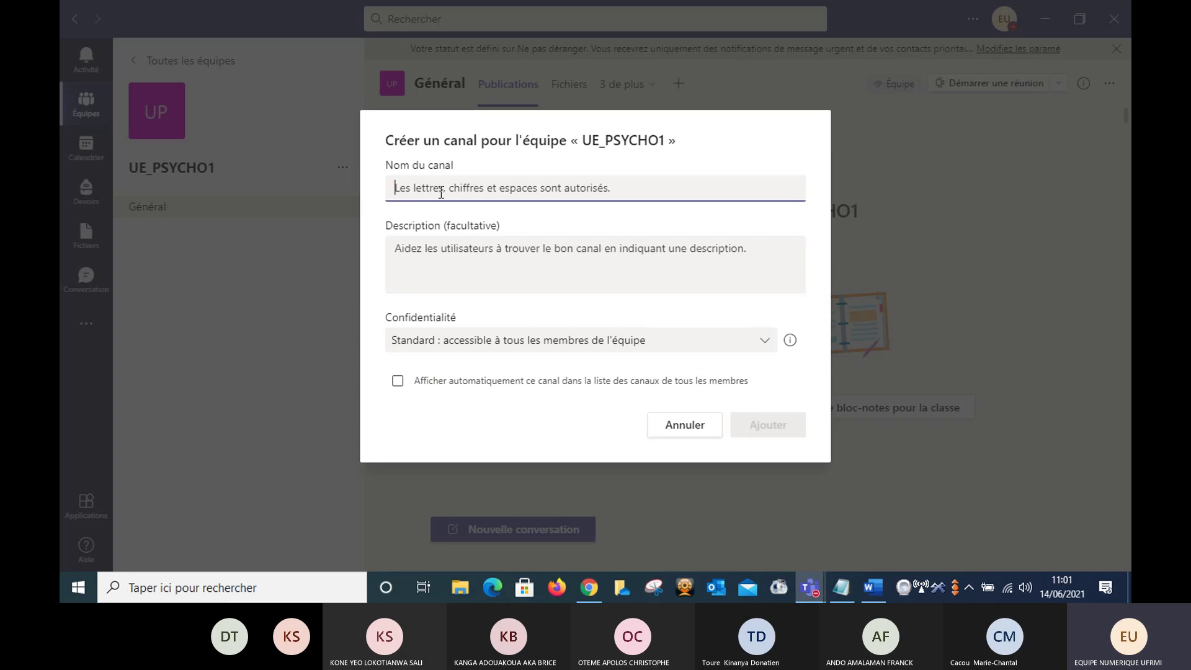
type("P")
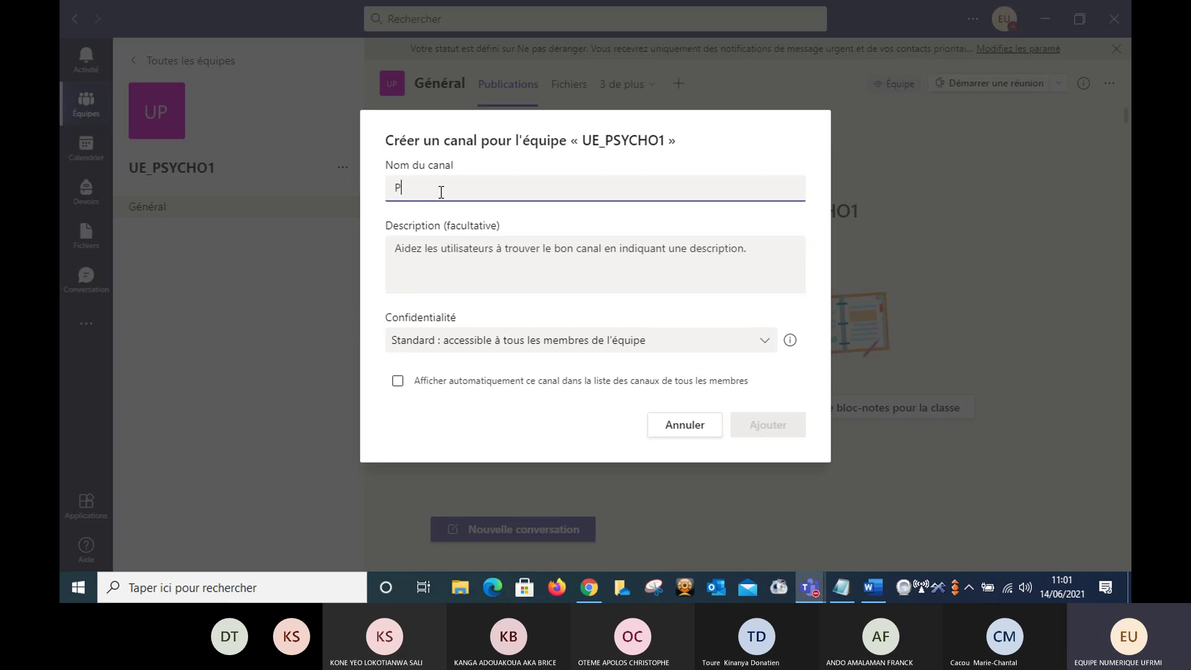
type("sycho")
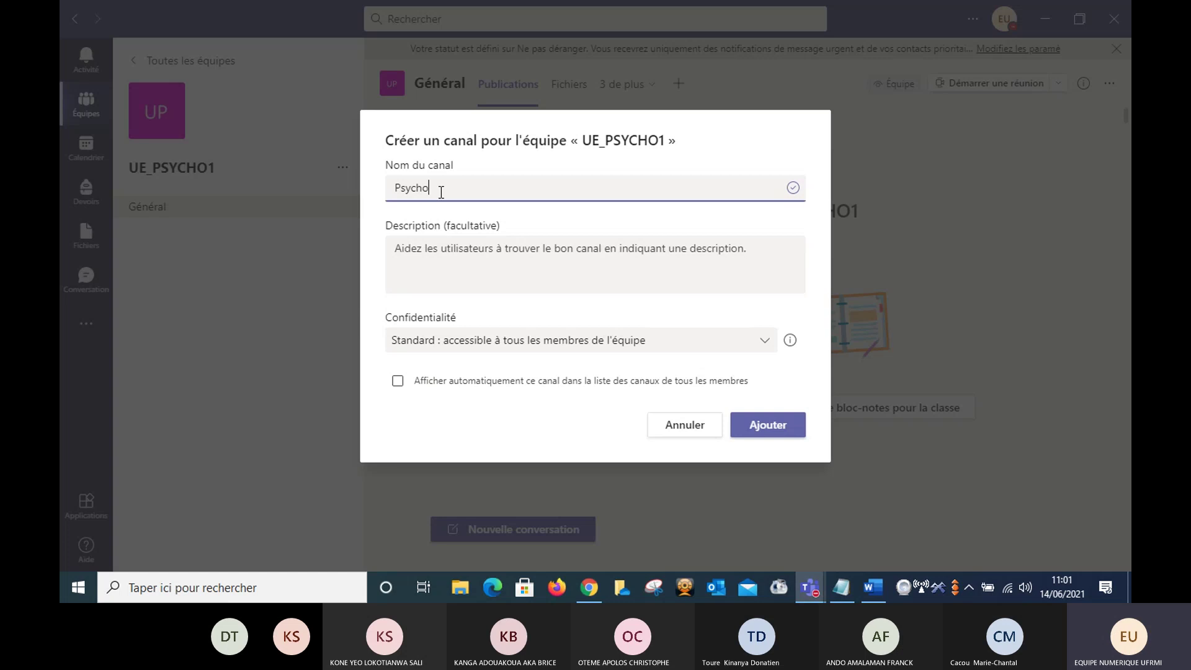
type(" educa")
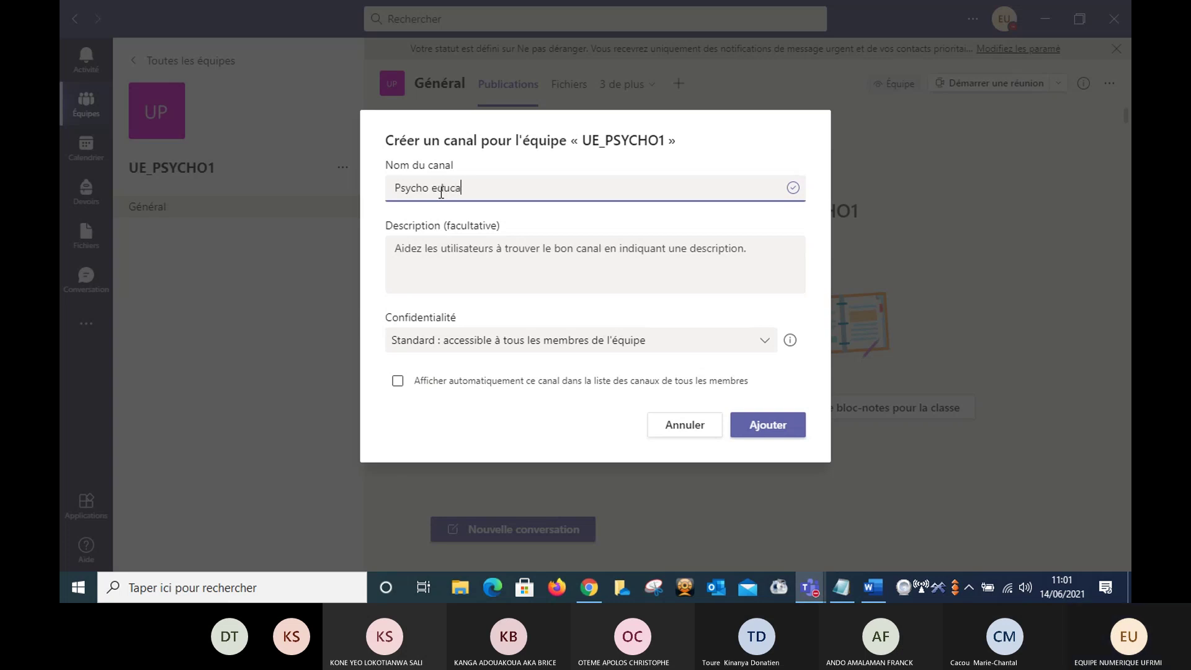
type("tion")
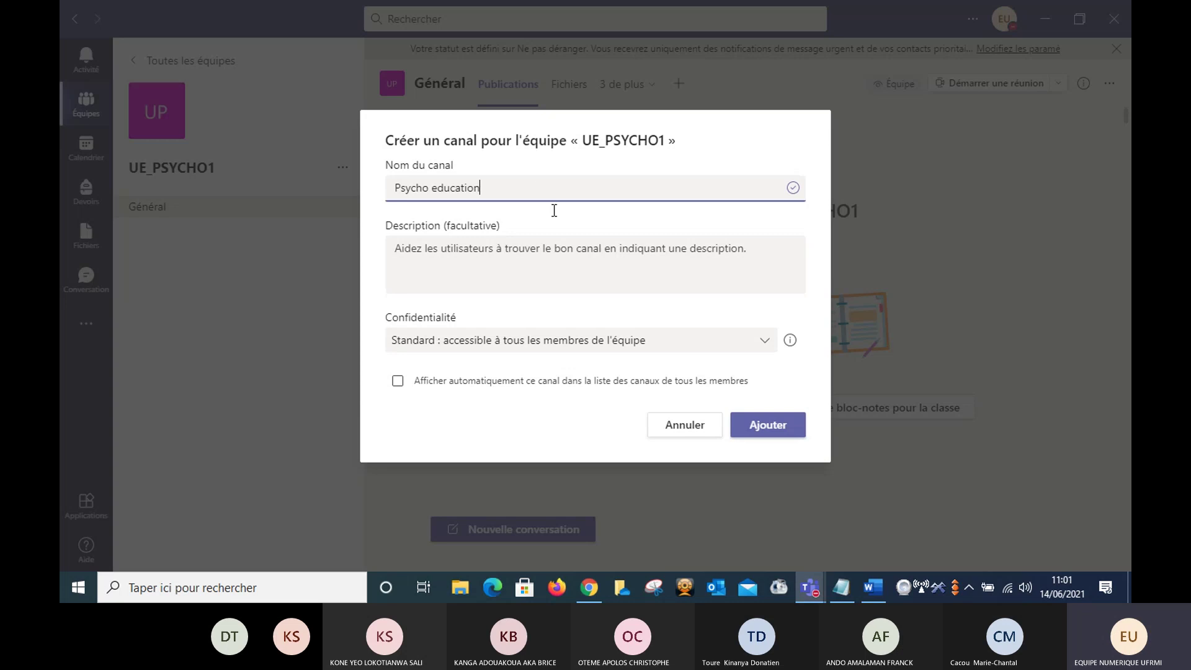
- Add the Psycho education channel to UE_PSYCHO1, then go back to the Général channel
left_click(765, 432)
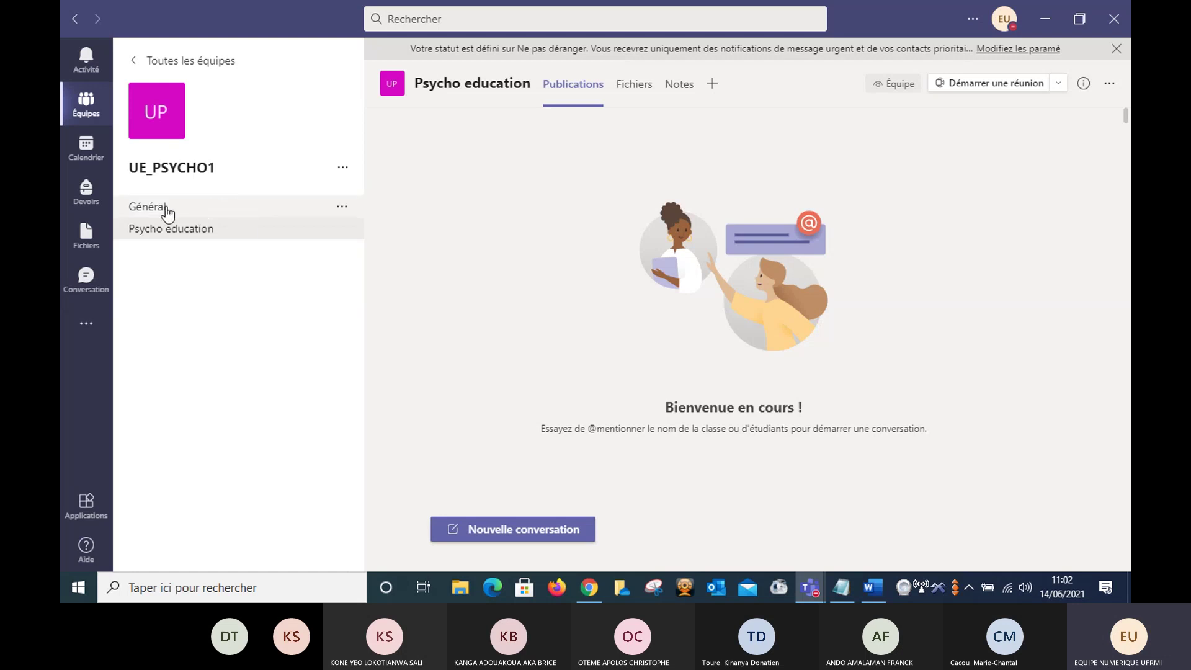
left_click(146, 211)
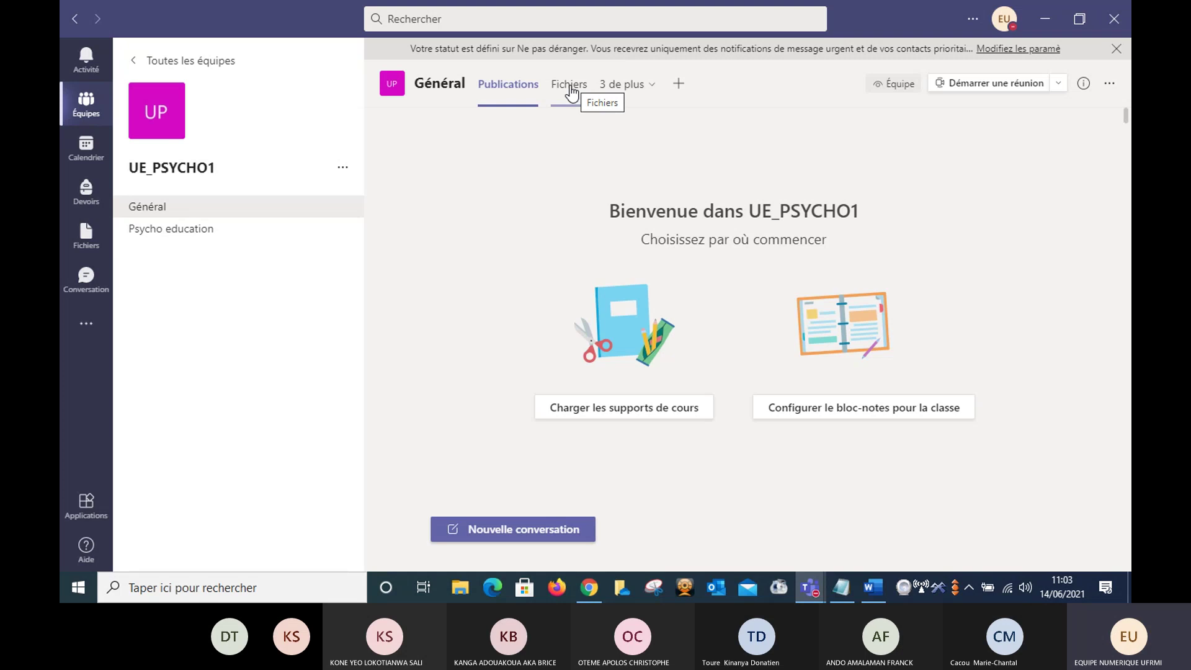
- Show the Général channel's Fichiers tab and bring up the Charger upload choices
left_click(571, 87)
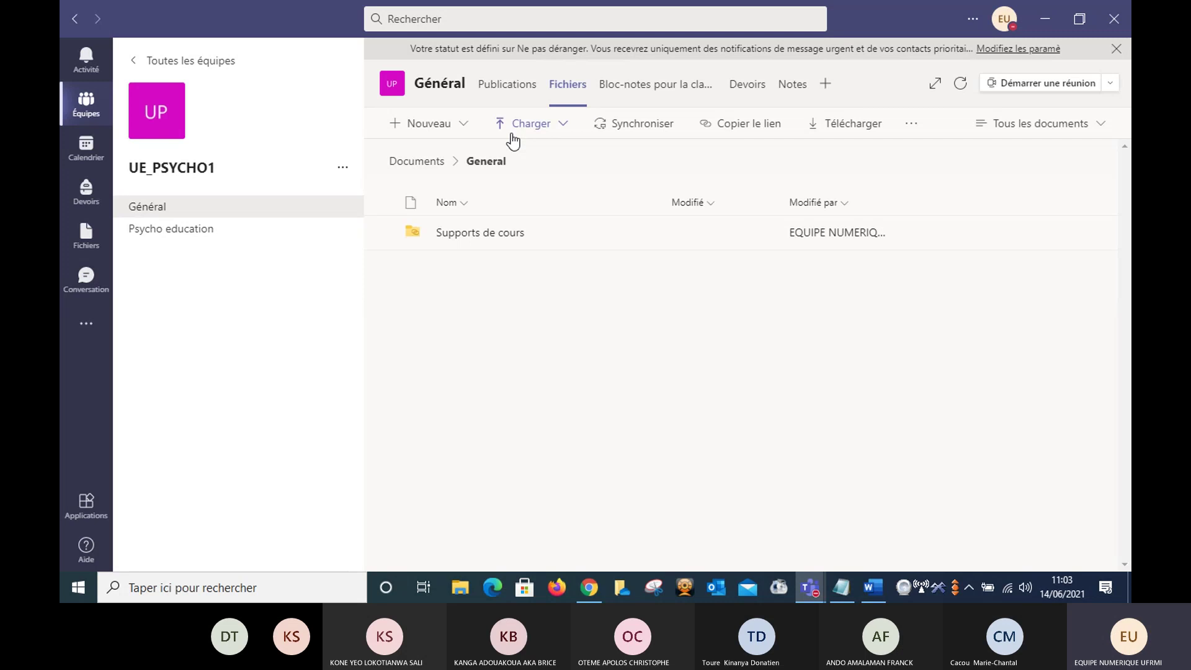
left_click(564, 126)
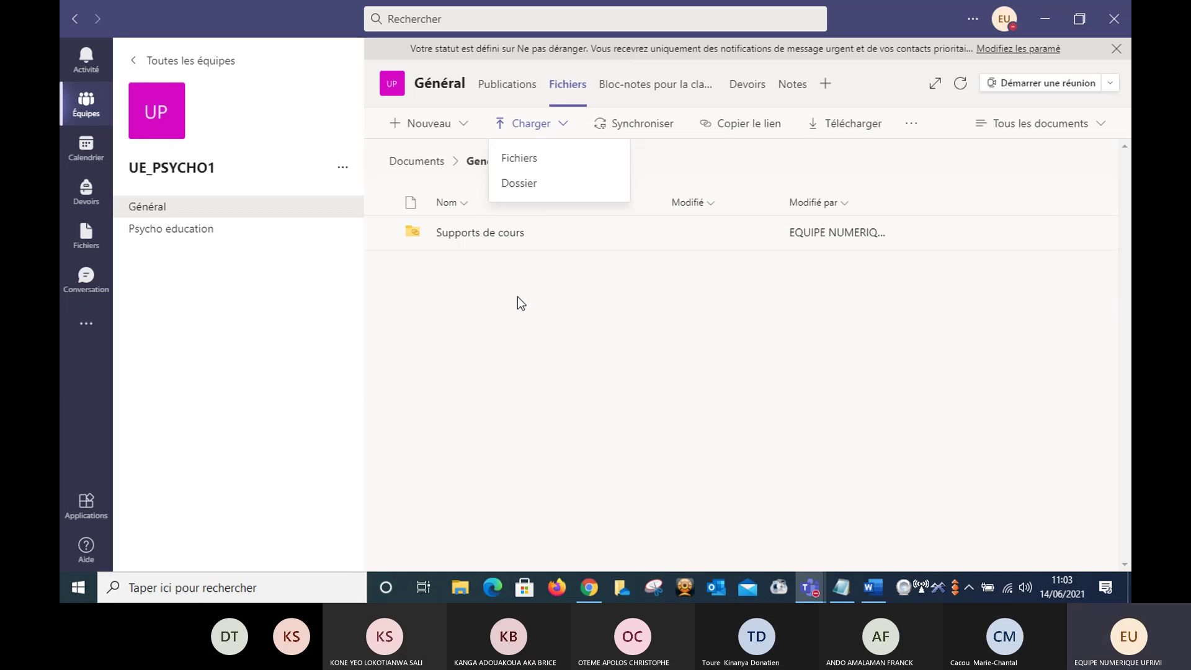
left_click(477, 302)
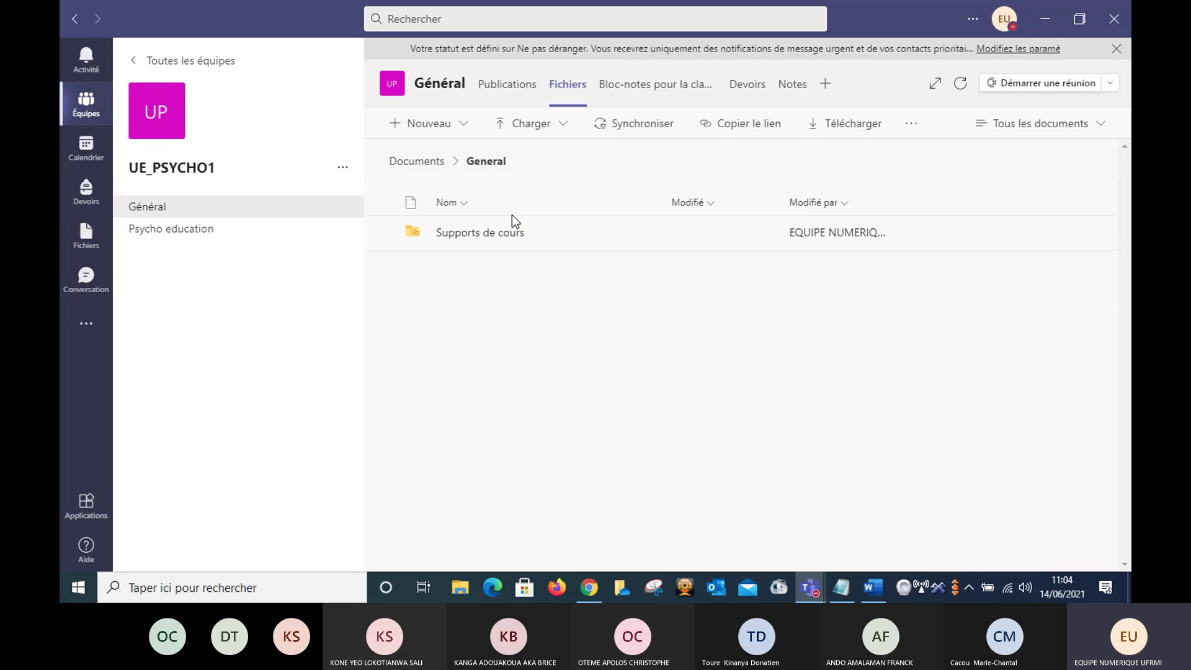
left_click(532, 123)
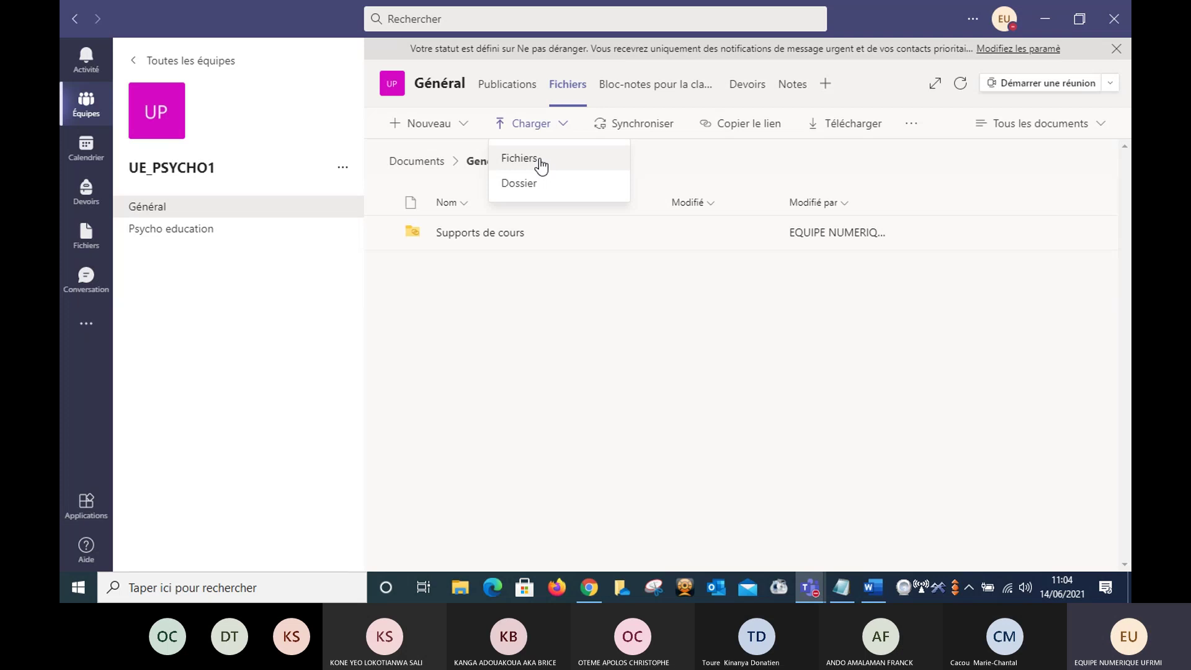
- Choose Charger > Fichiers to get the Ouvrir dialog and scroll through Téléchargements
left_click(520, 159)
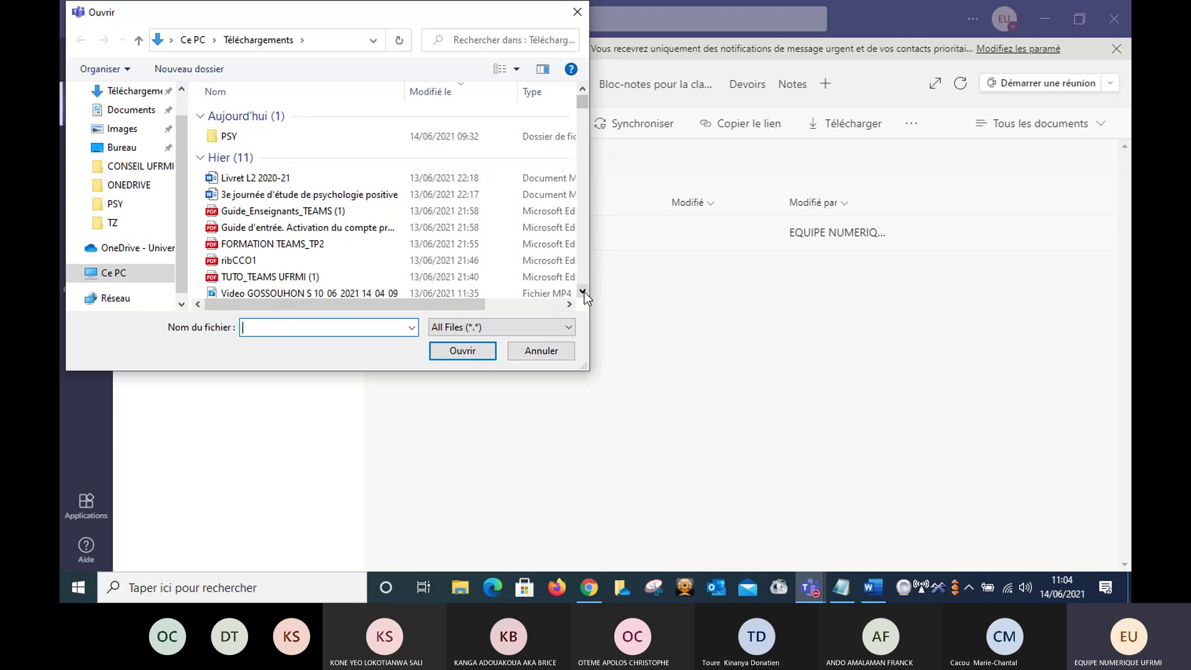
scroll(584, 293, "down", 5)
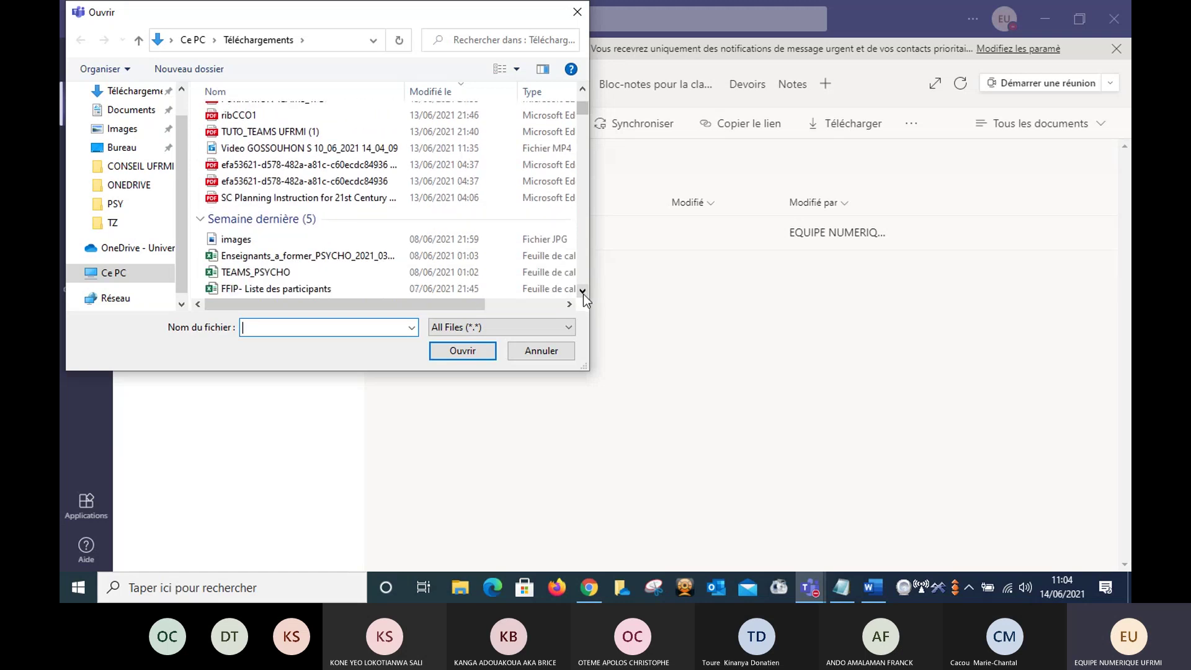
scroll(583, 294, "down", 2)
scroll(584, 295, "down", 3)
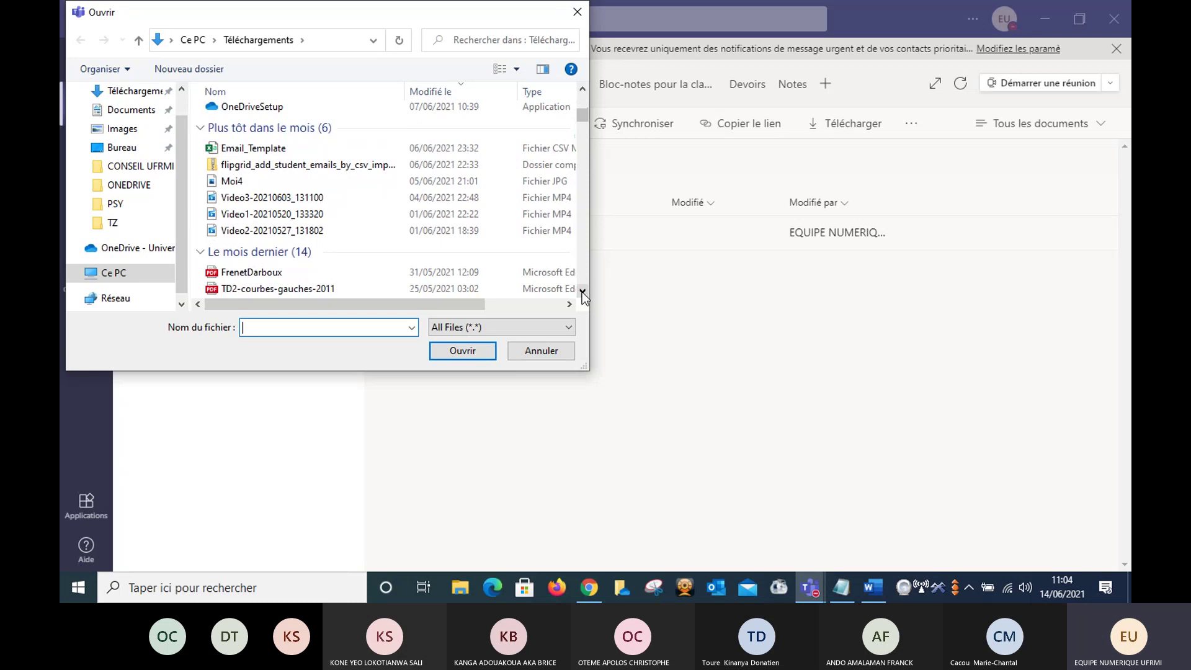
scroll(582, 292, "down", 2)
scroll(582, 293, "down", 1)
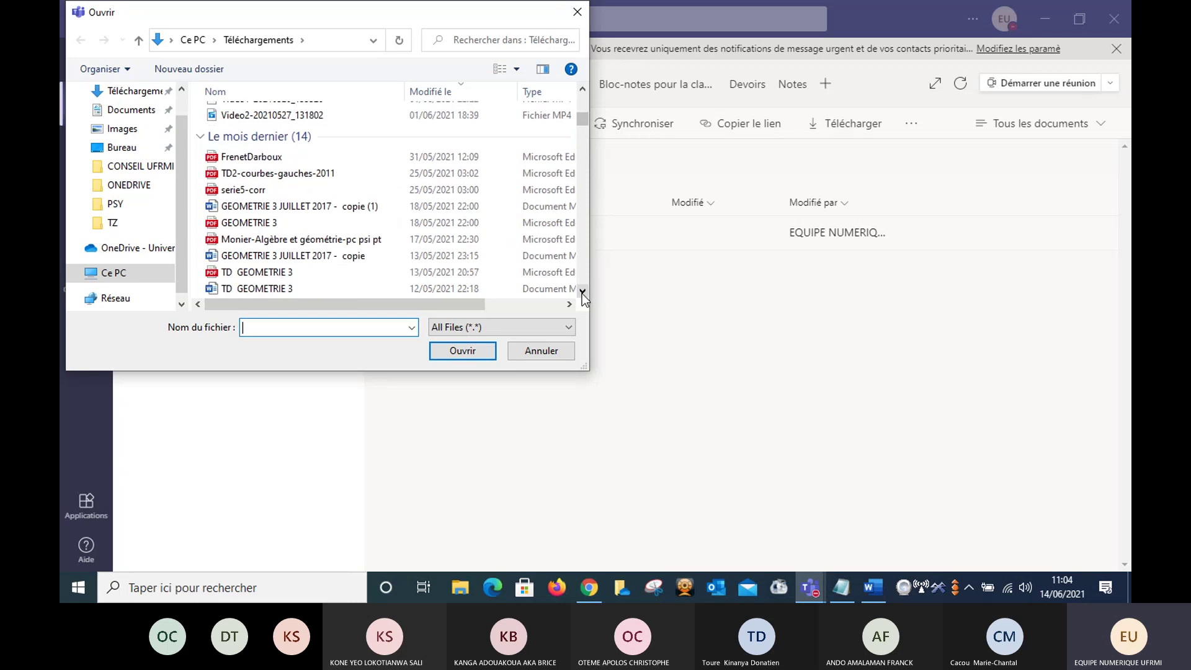
scroll(582, 293, "down", 1)
scroll(582, 292, "down", 3)
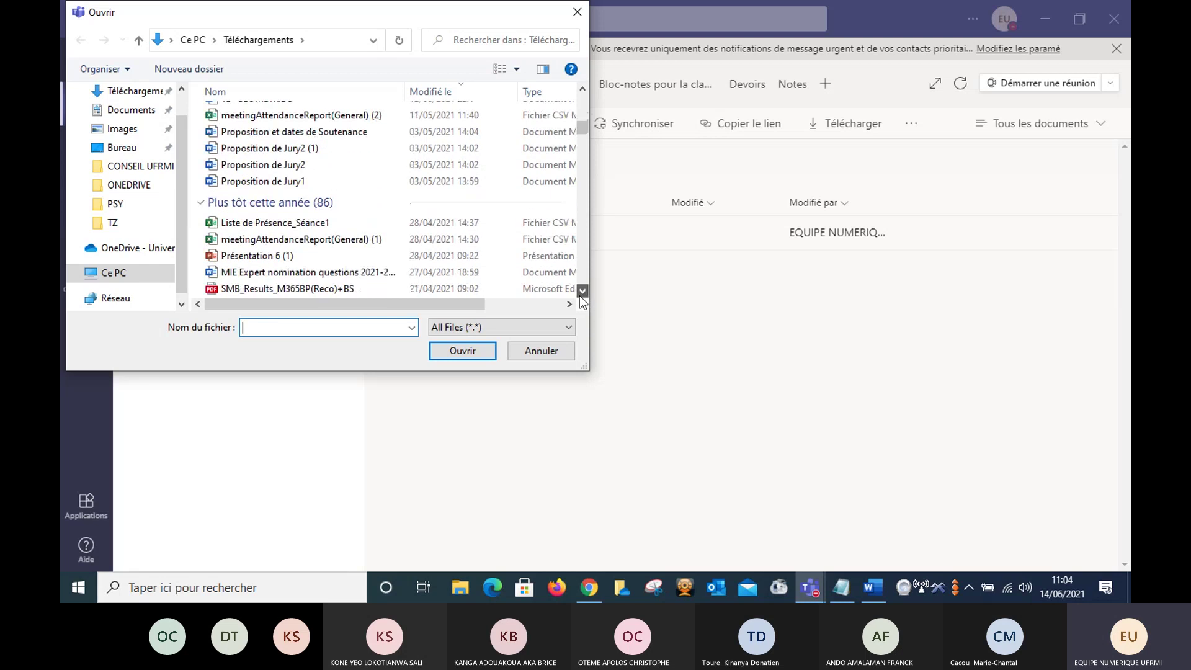
- Move the Ouvrir file list down to the swot analysis templates
left_click(583, 290)
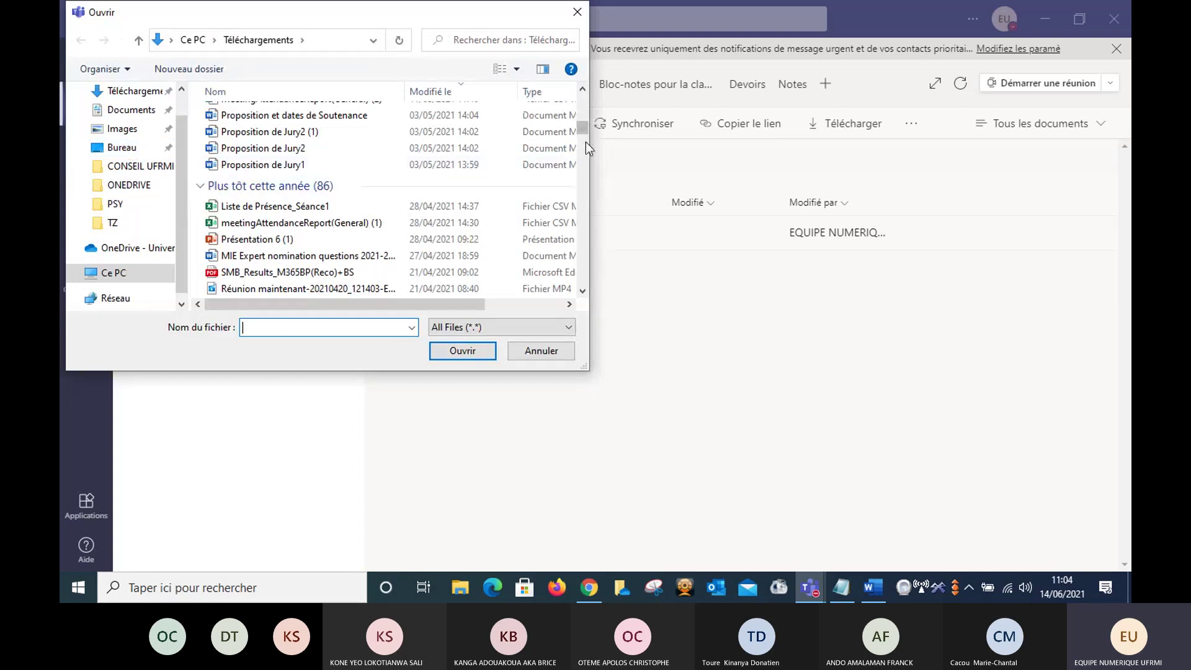
left_click(585, 176)
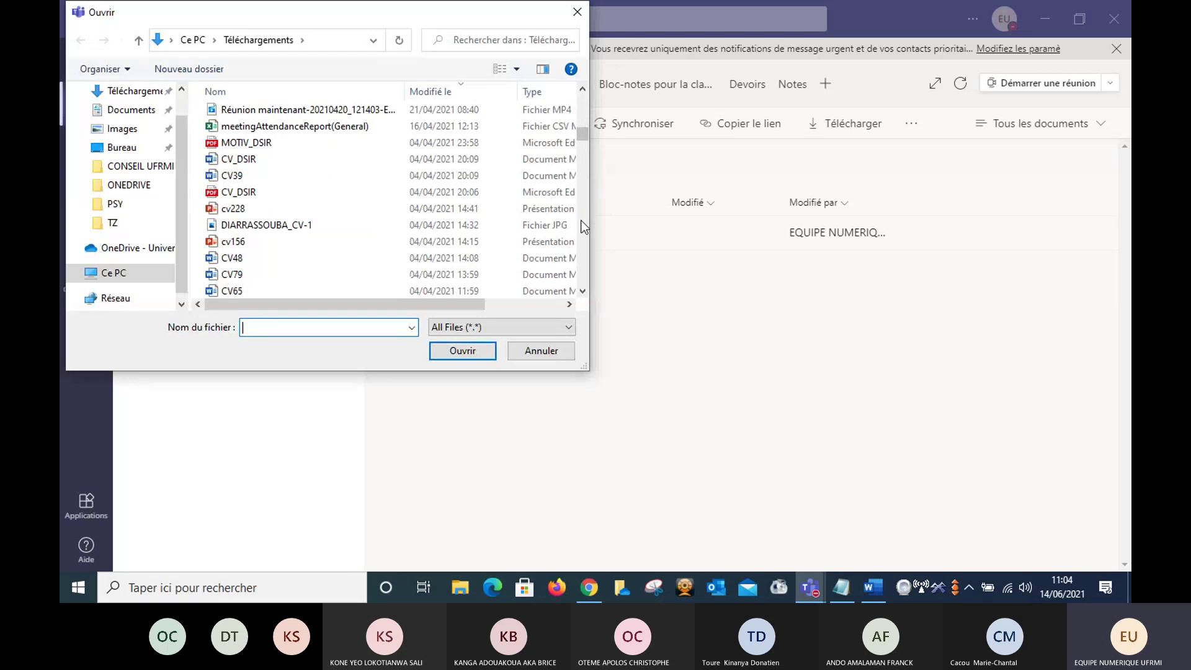
left_click(583, 243)
left_click(583, 244)
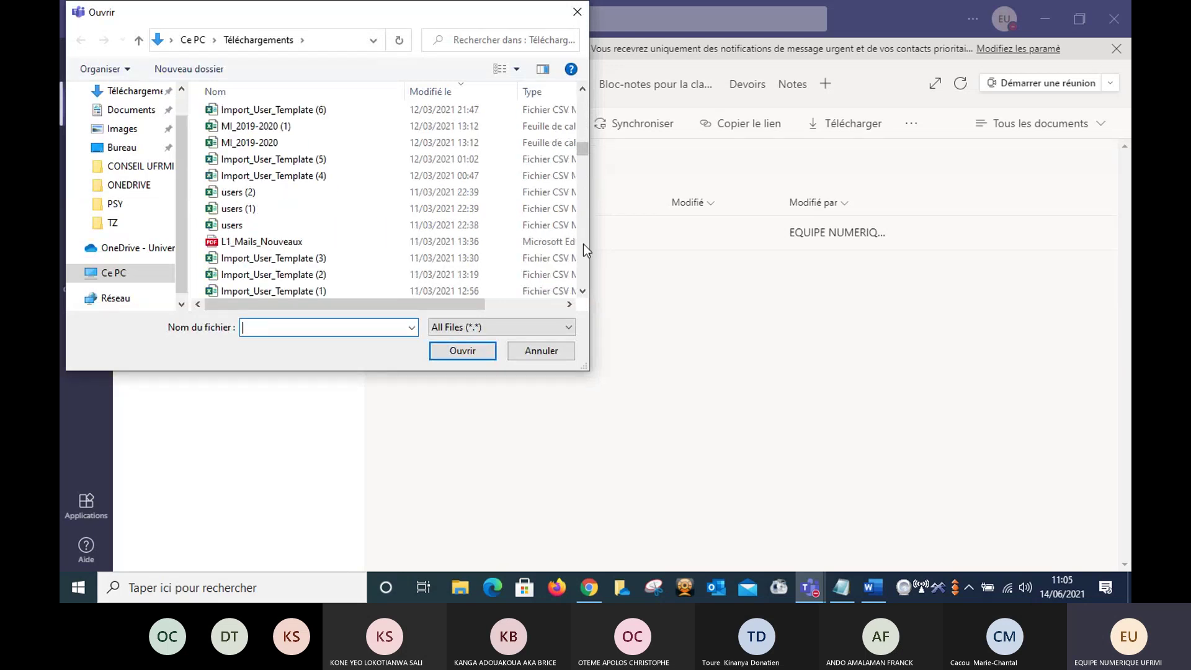
left_click(583, 245)
left_click(583, 245)
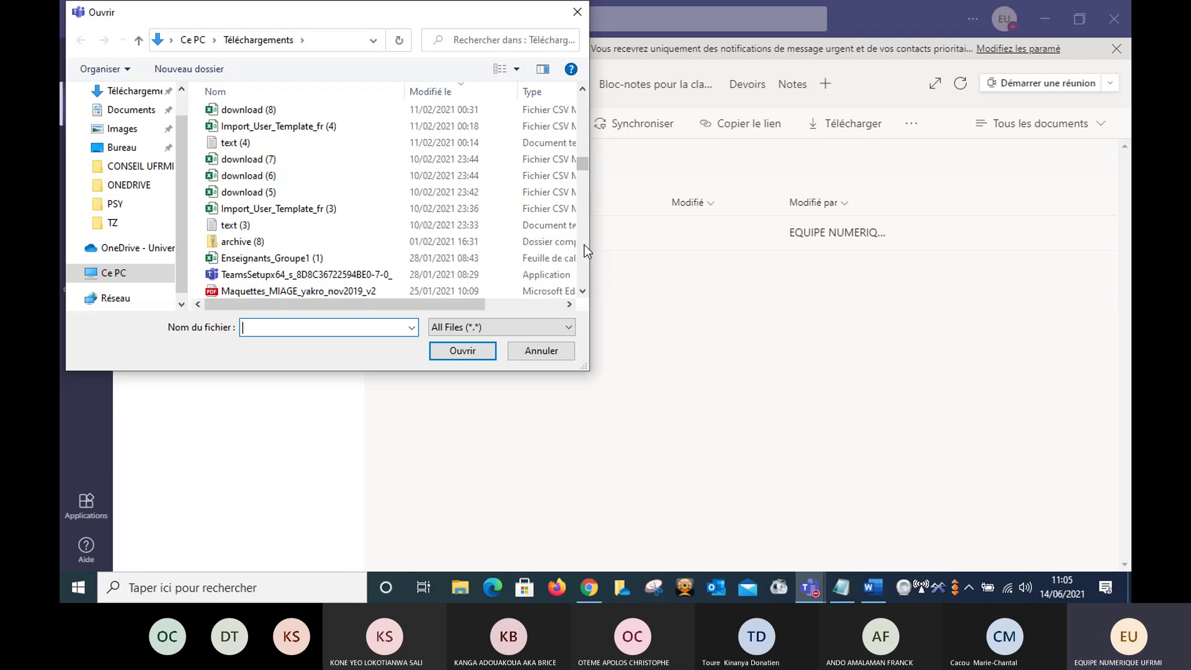
left_click(584, 248)
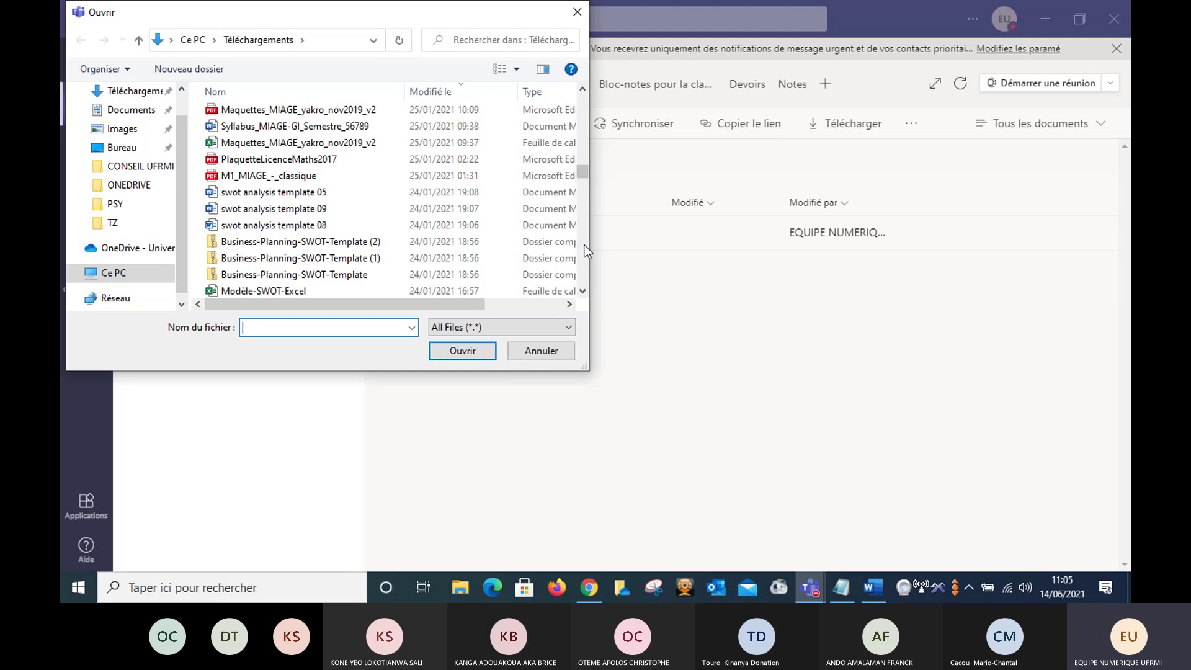
- Upload 'swot analysis template 05.docx' from Téléchargements to the Général channel's files
double_click(242, 194)
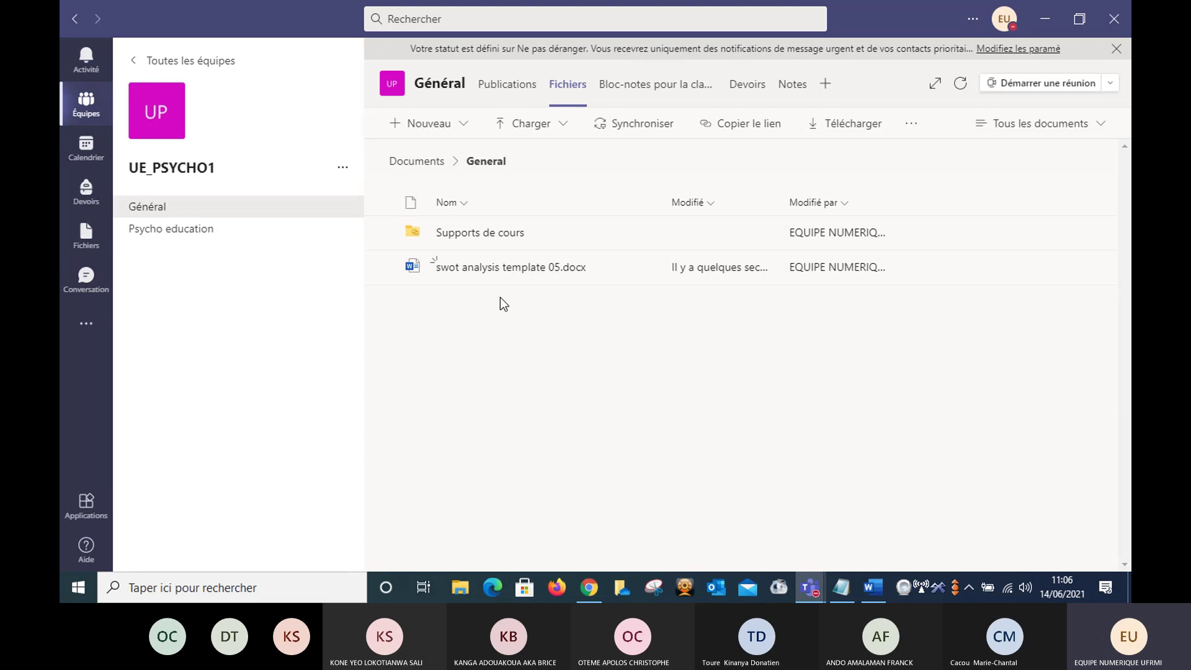
- Look inside the Supports de cours folder, return, then go to the Psycho education channel
left_click(490, 233)
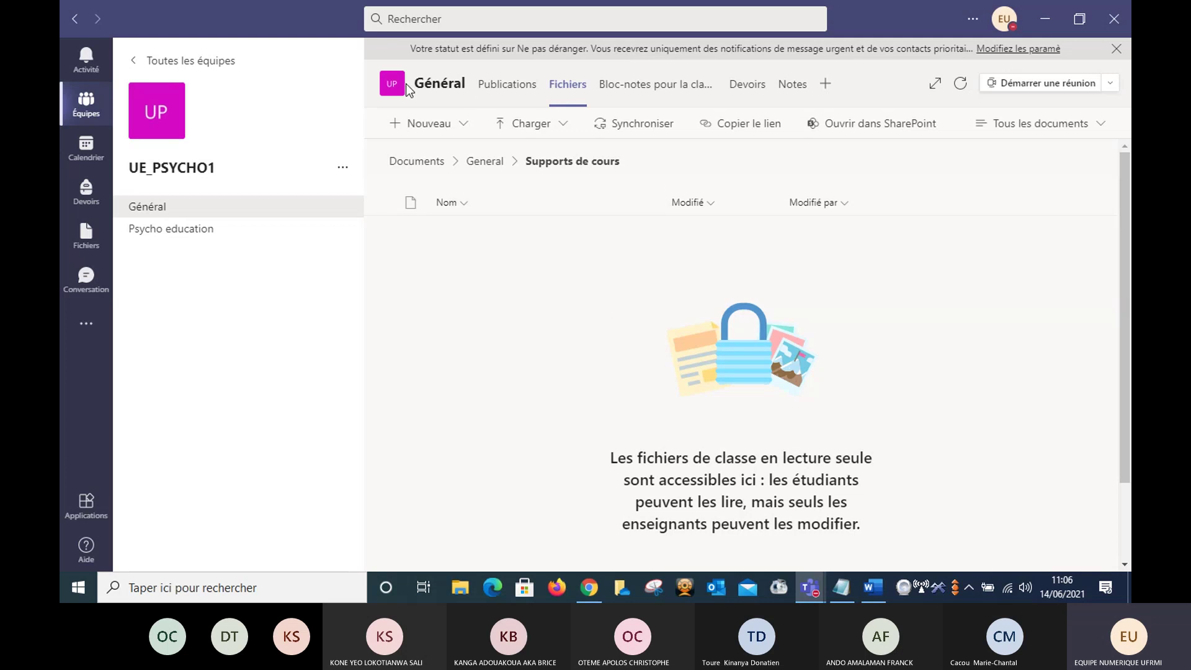
left_click(487, 163)
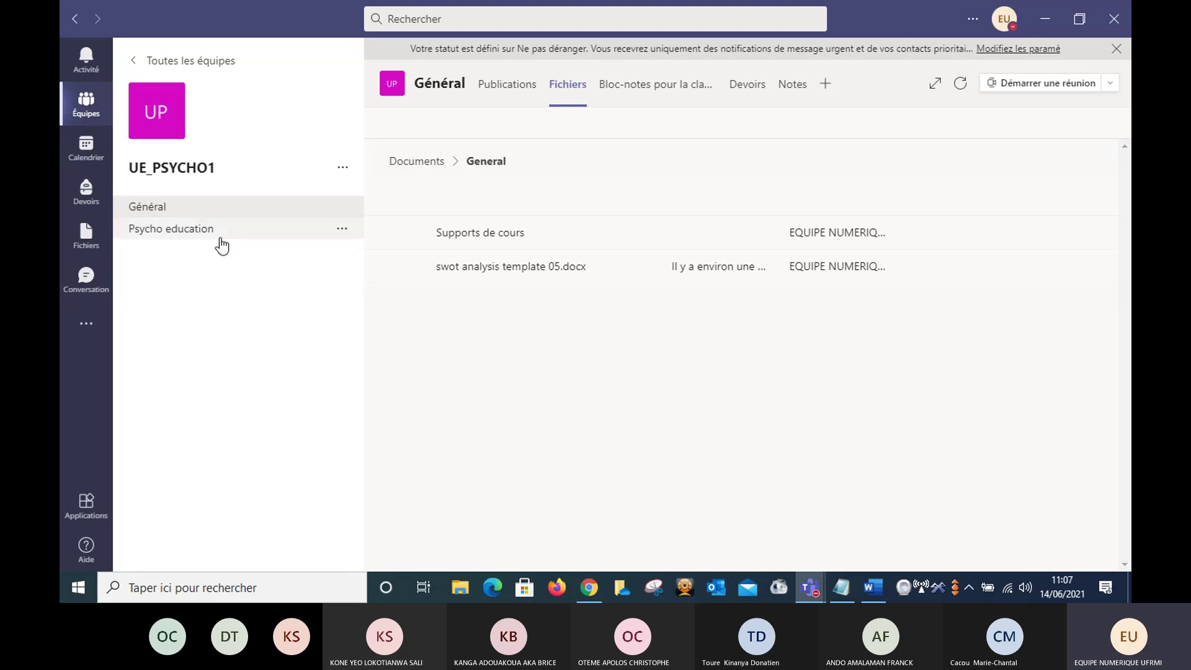
left_click(172, 237)
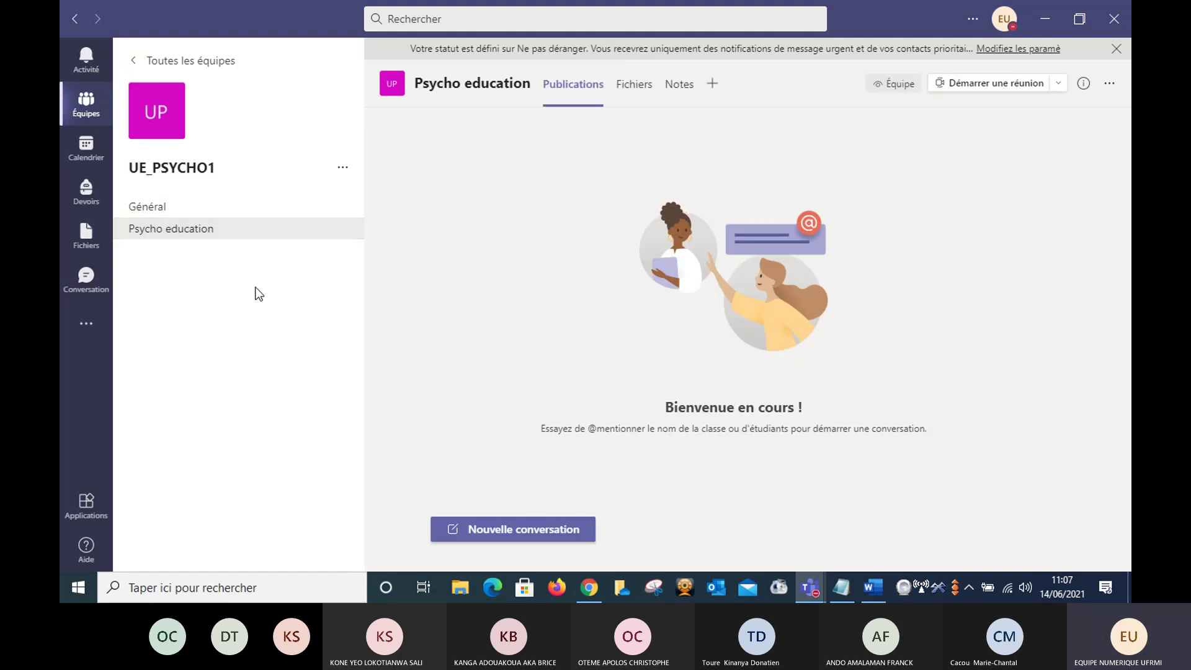
left_click(184, 213)
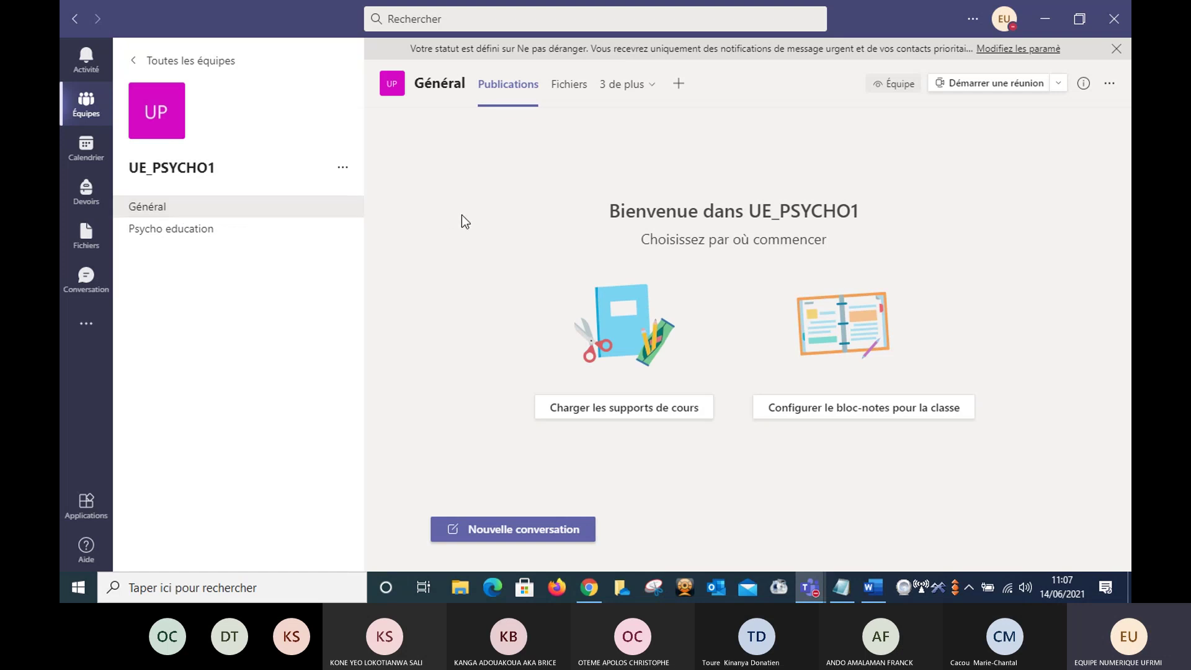
left_click(193, 236)
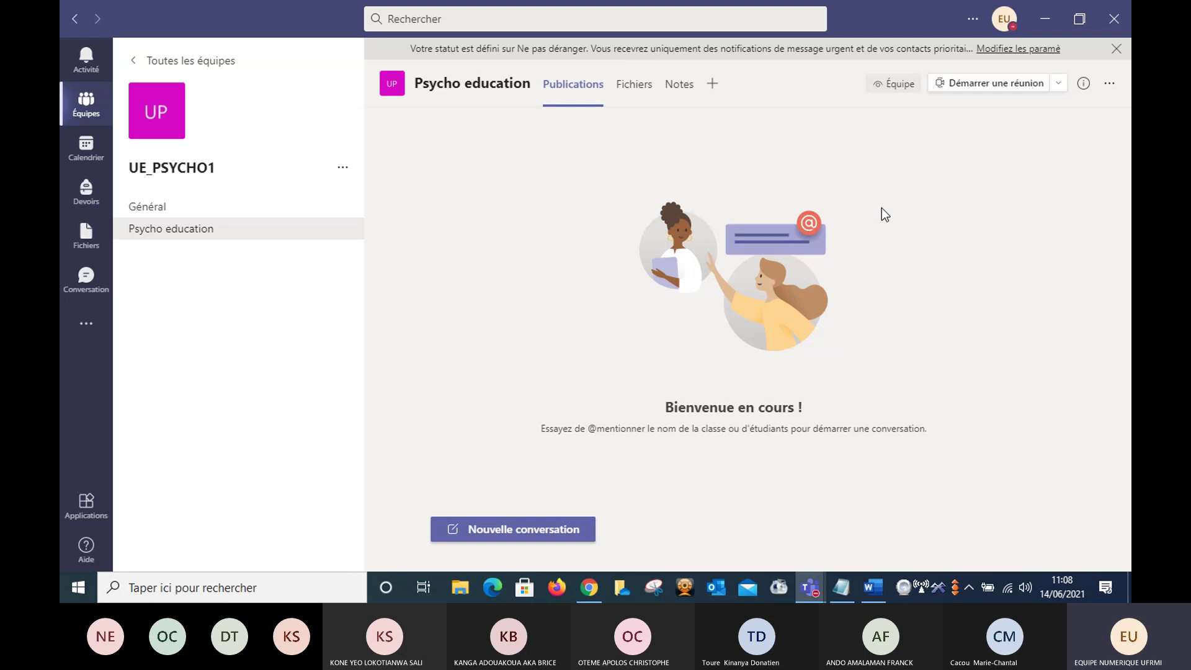
- Start a Planifier une réunion form from the Démarrer une réunion menu for Psycho education
left_click(1059, 87)
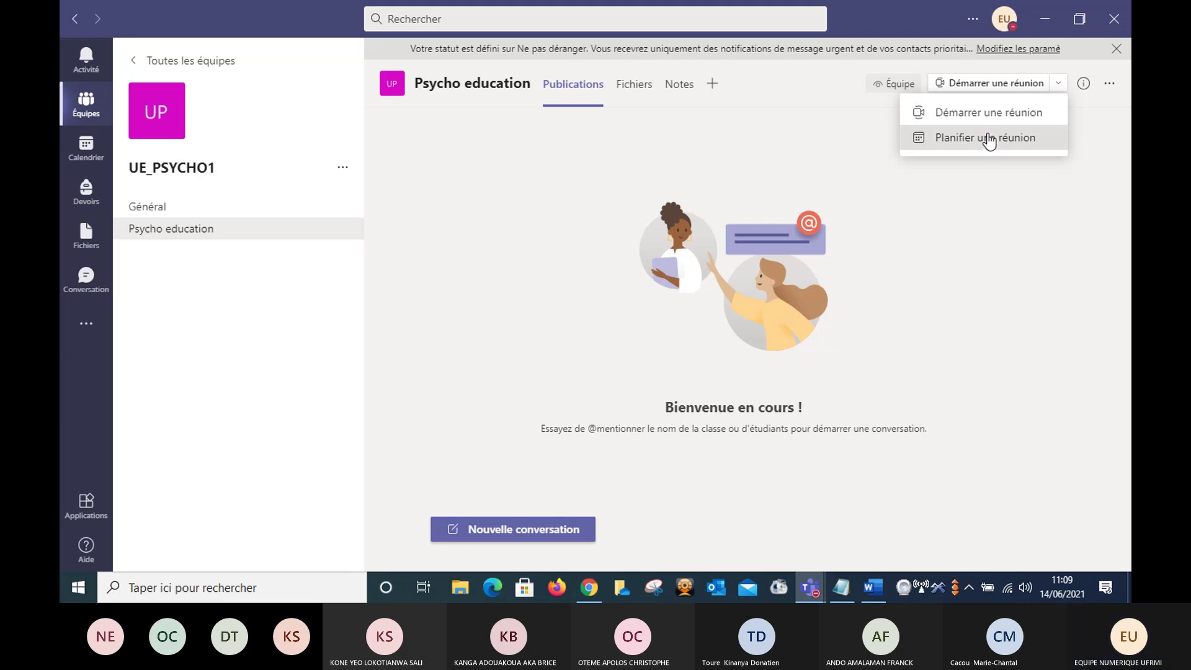
left_click(989, 138)
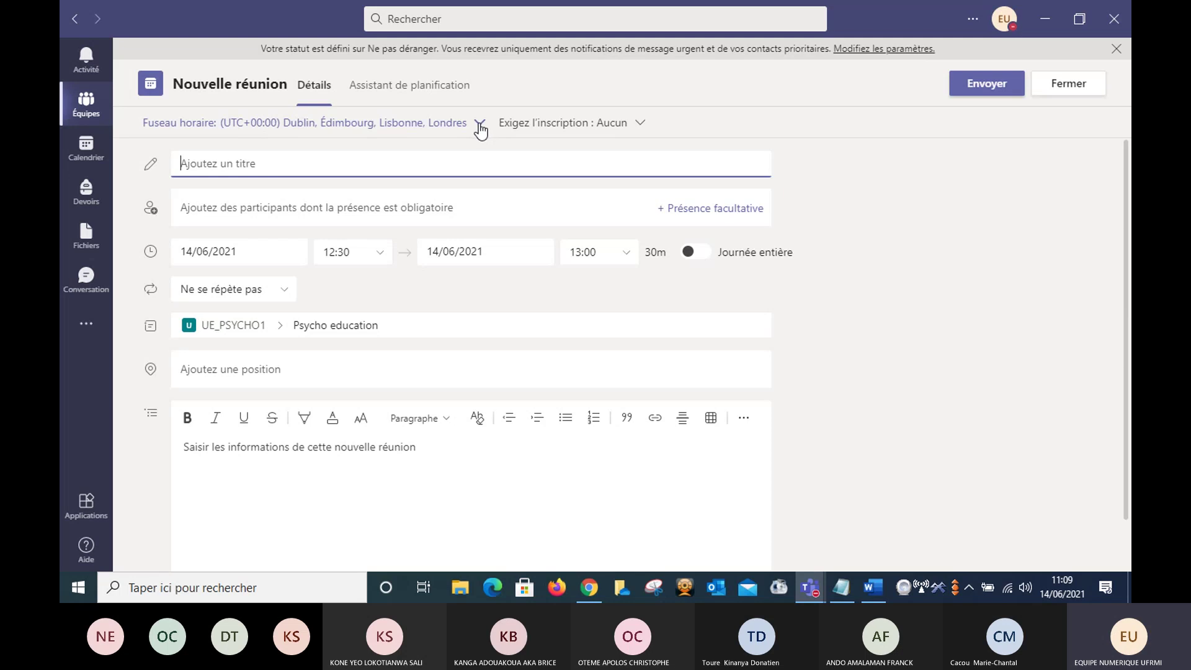
- Choose (UTC) Temps universel coordonné as the new meeting's time zone
left_click(481, 129)
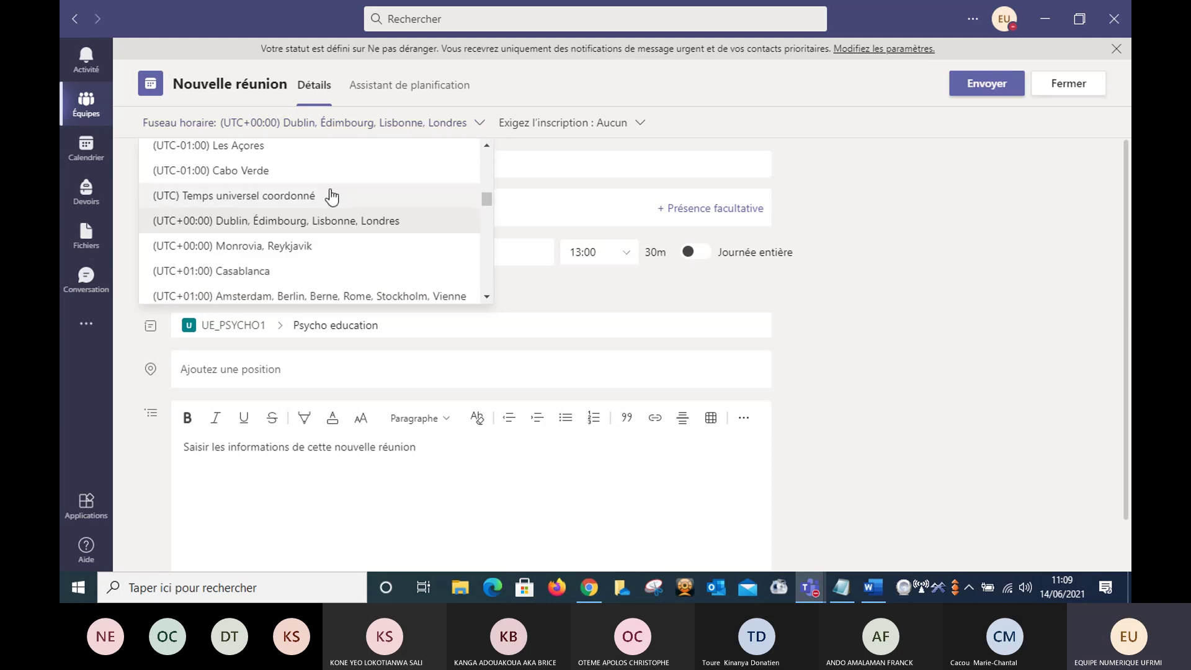
left_click(234, 195)
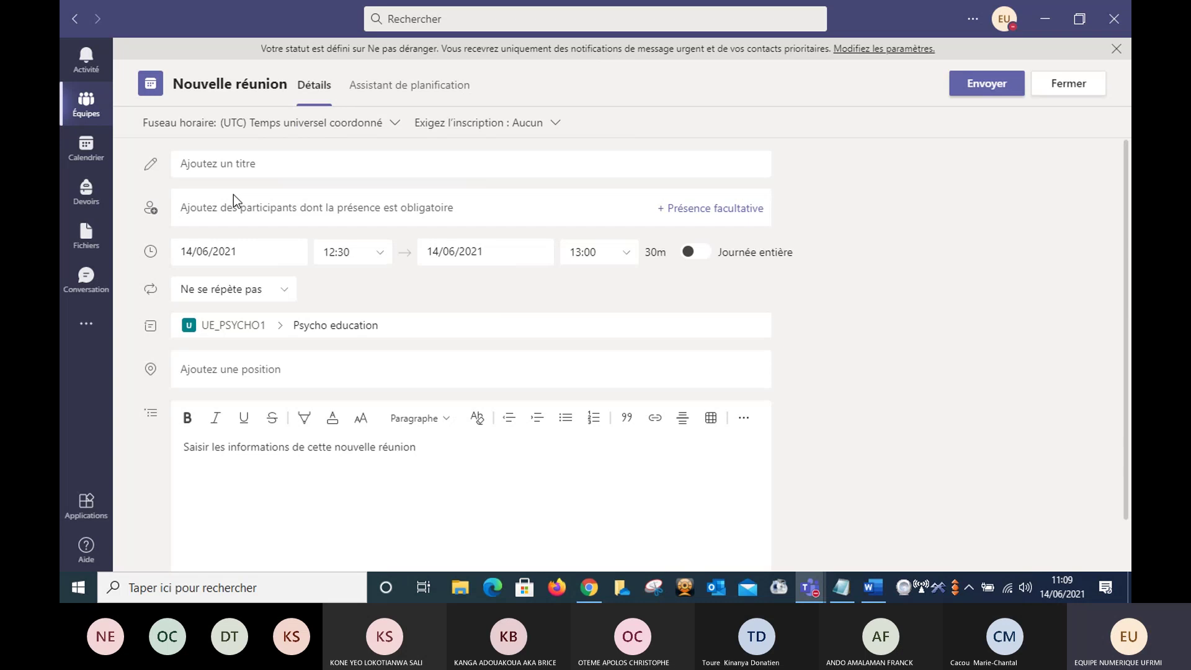
left_click(277, 164)
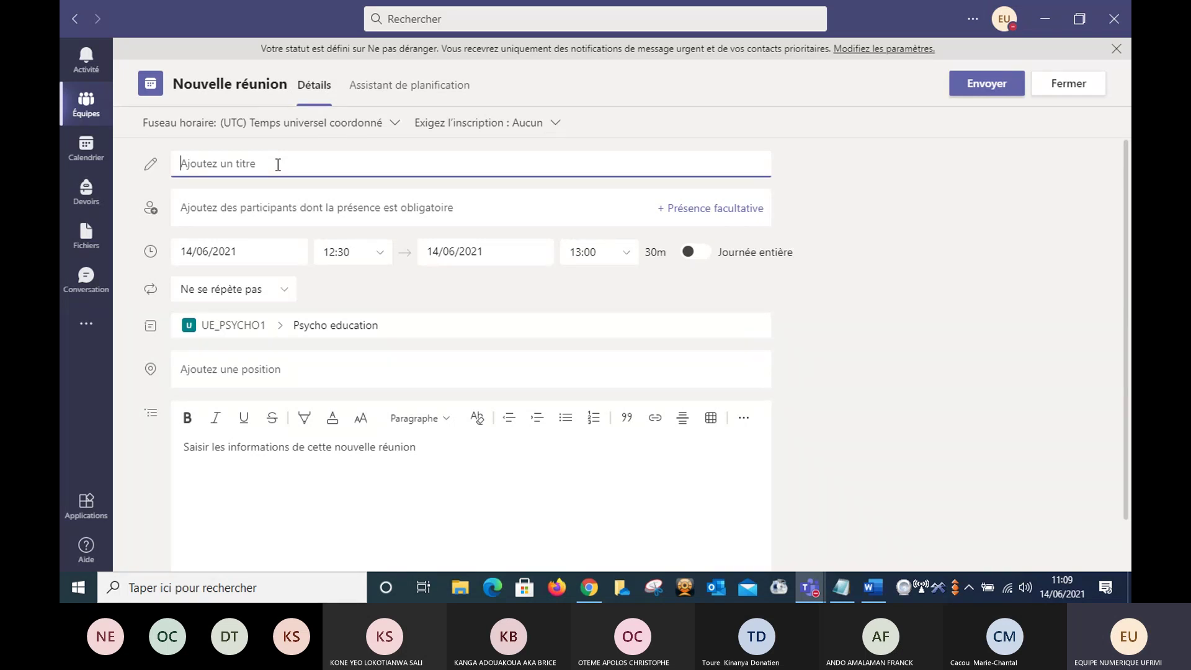
- Title the meeting 'Séance 1'
type("S")
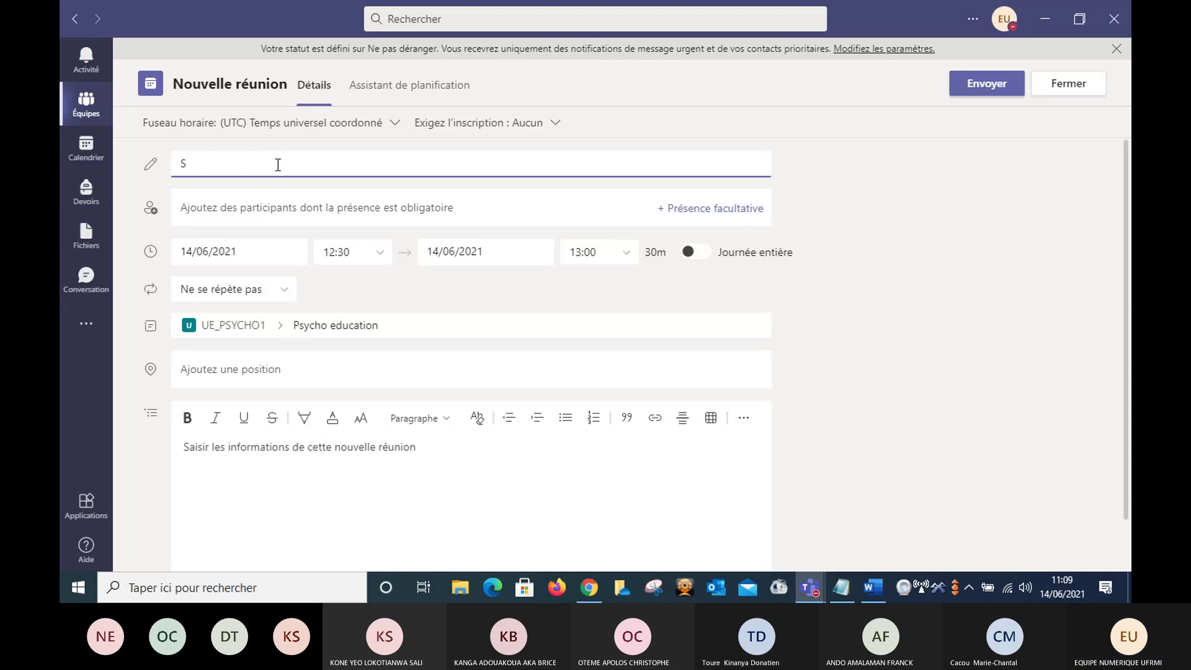
type("éance 1")
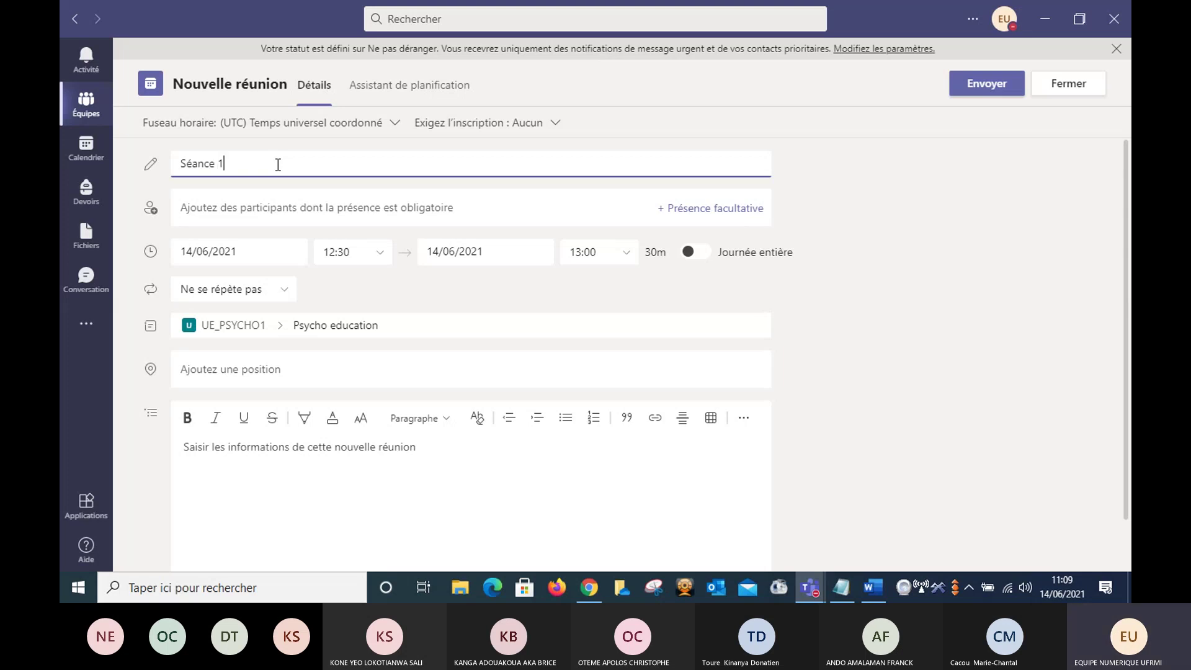
left_click(256, 254)
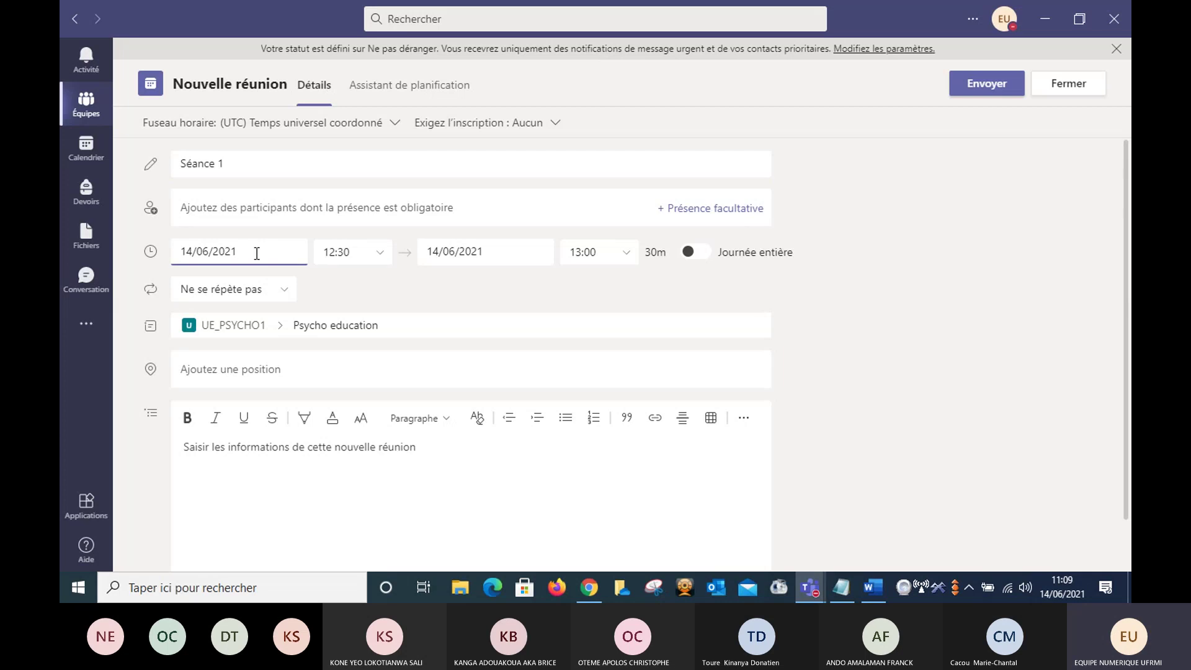
- Set the meeting date to 18/06/2021 with a 10:15 start, ending at 10:45
left_click(256, 254)
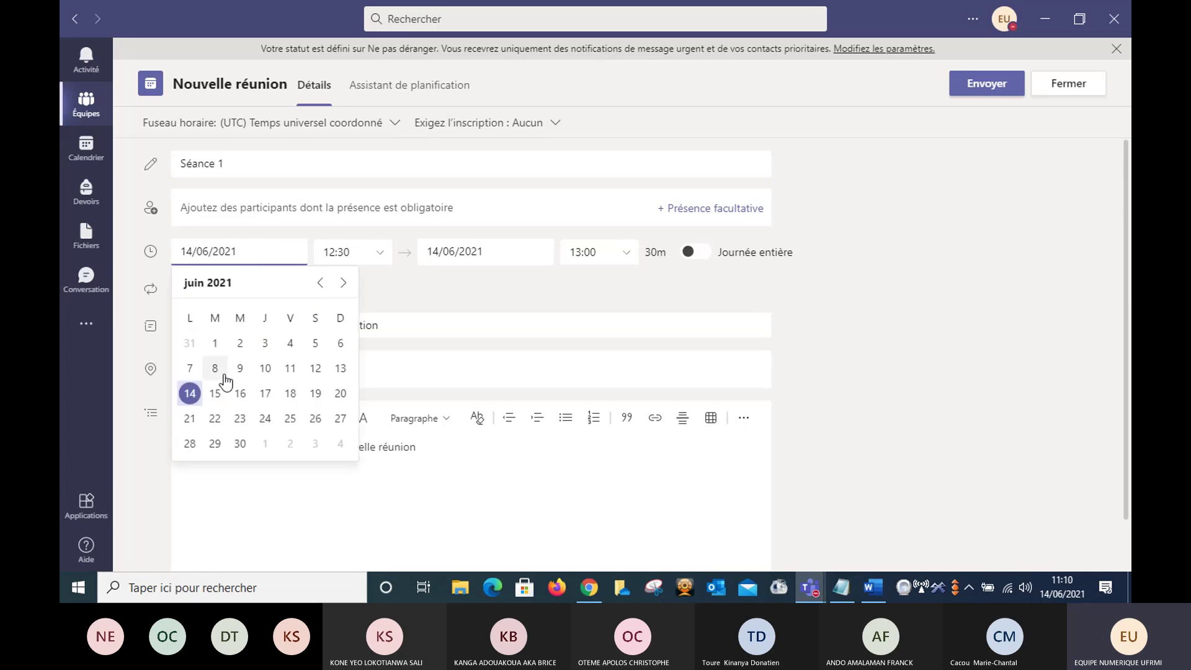
left_click(290, 393)
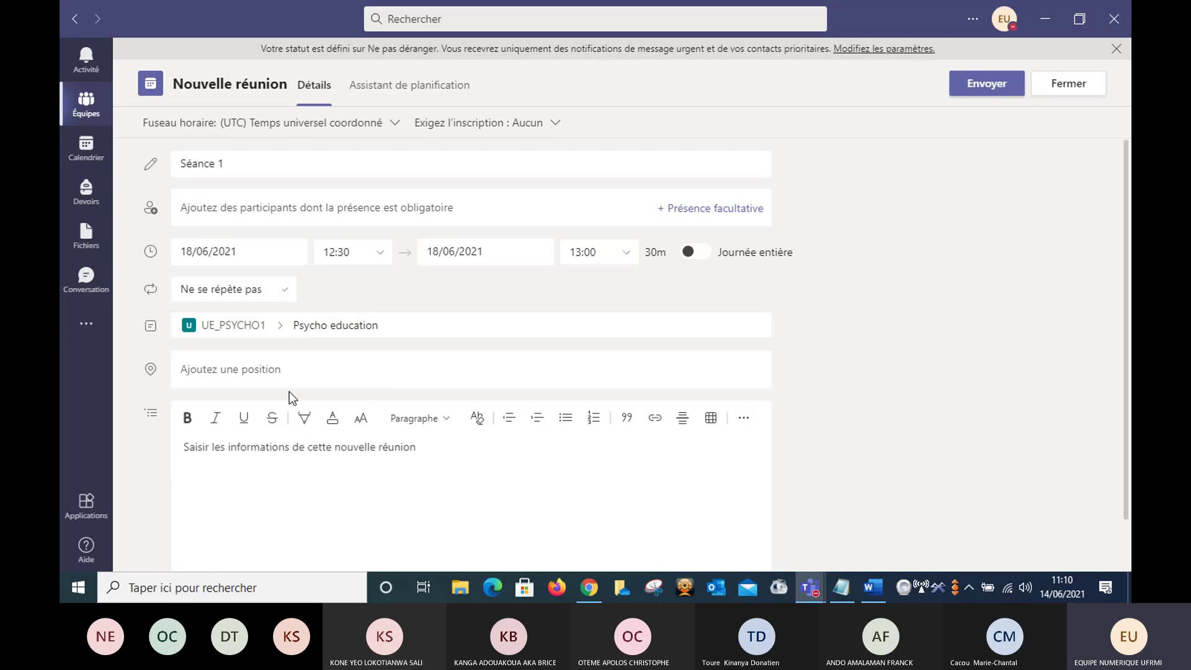
left_click(362, 251)
left_click(363, 251)
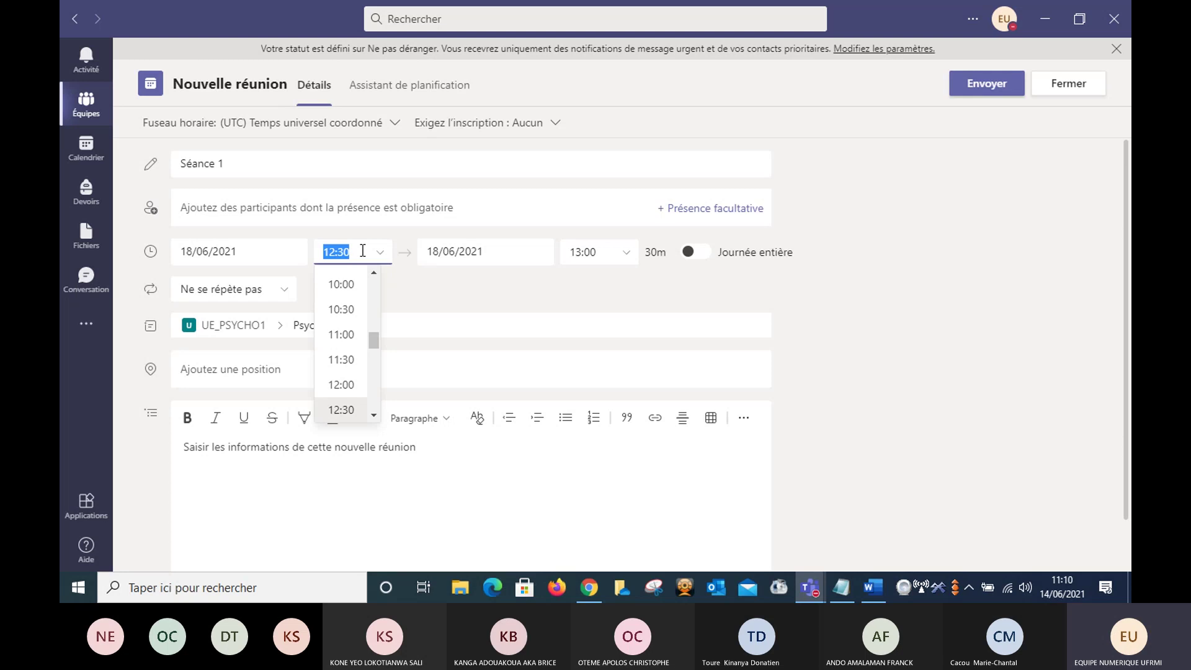
type("10")
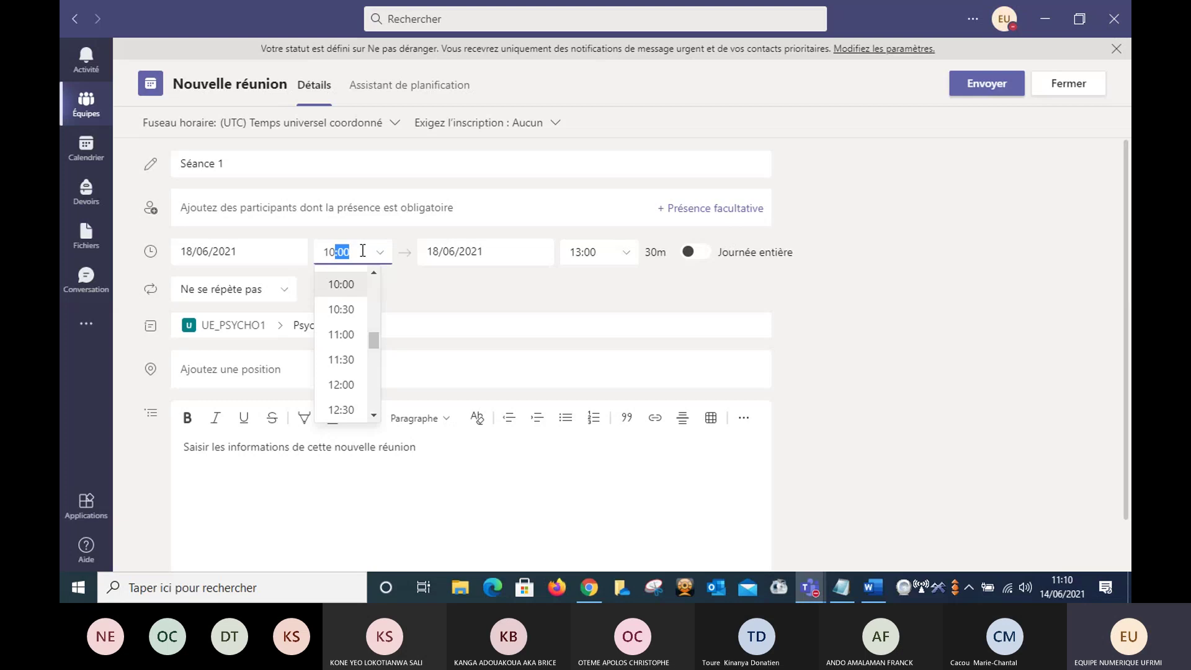
type("15")
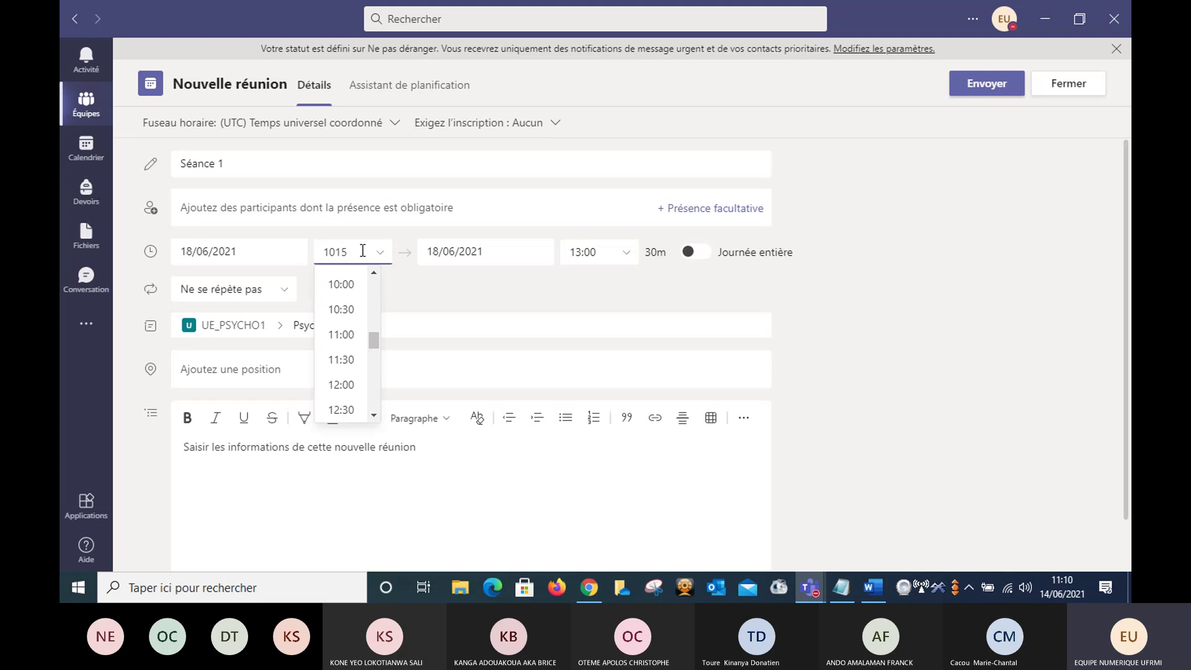
key("Tab")
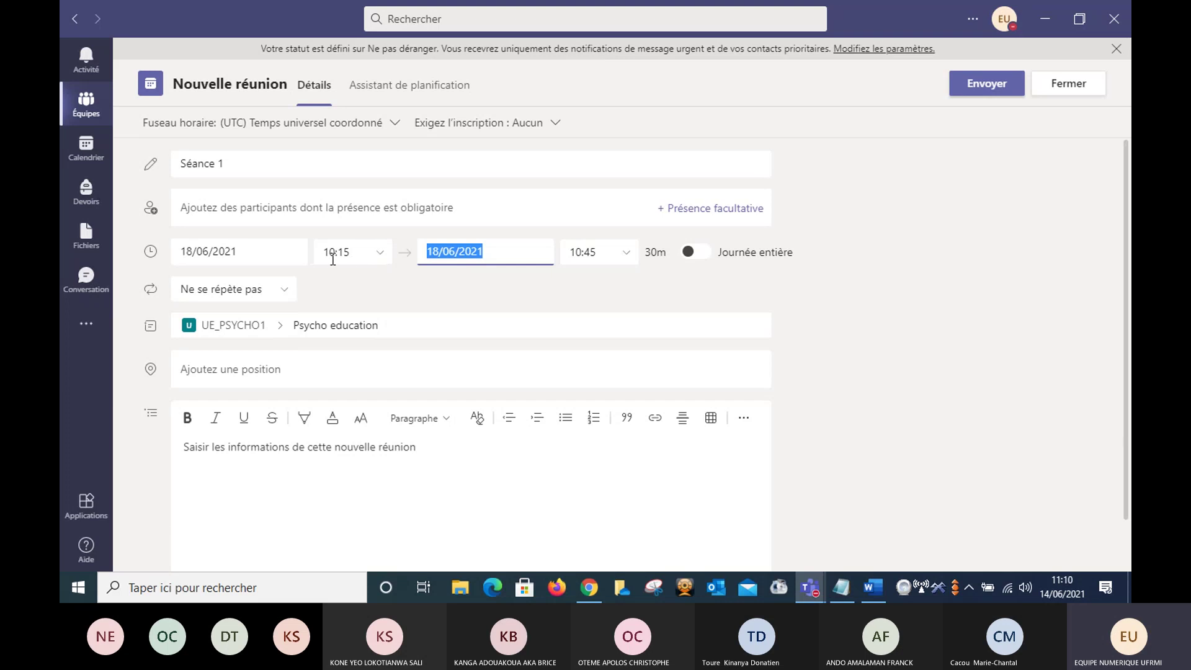
left_click(381, 254)
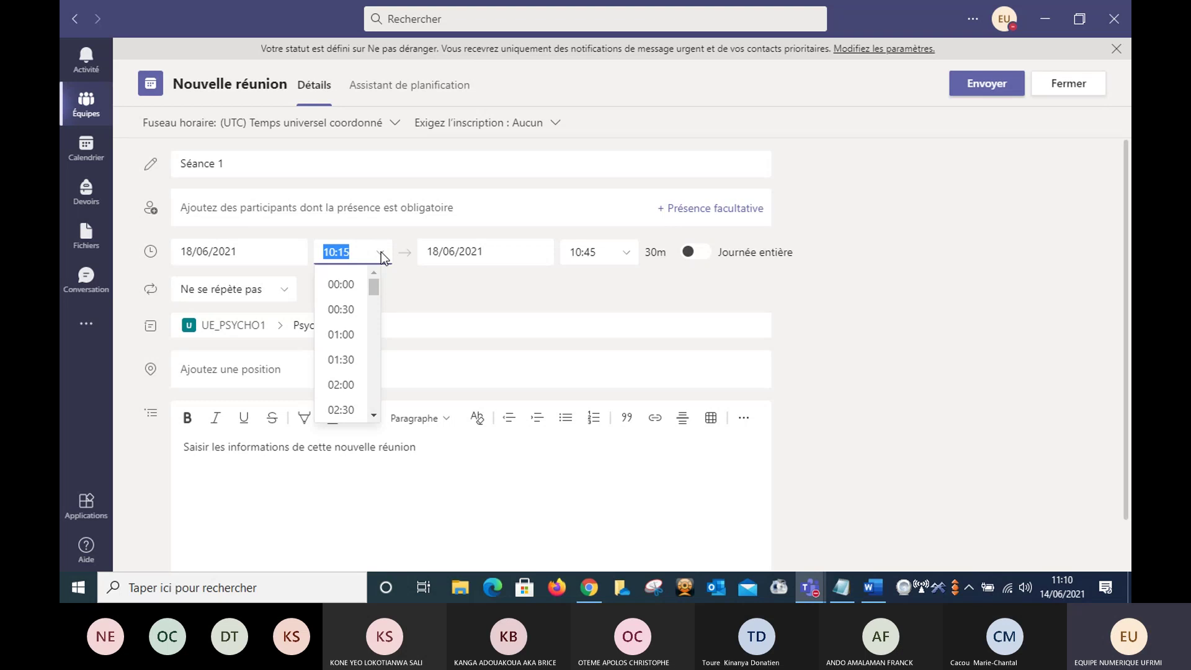
left_click(437, 281)
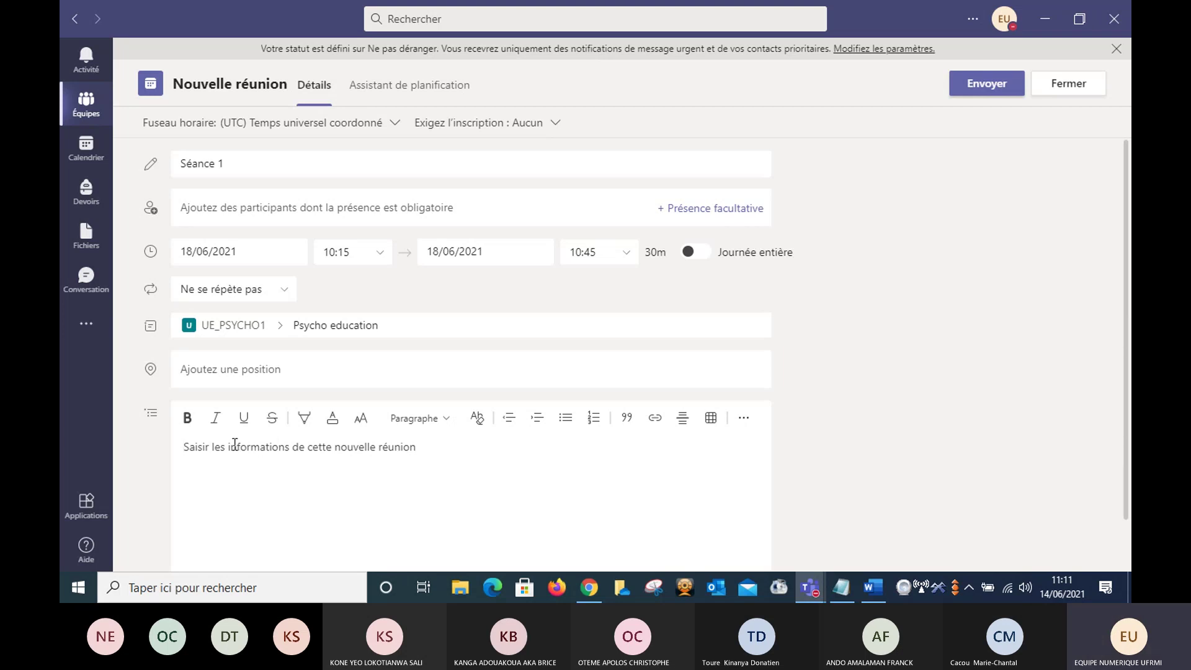
- Enter 'Lire le chapitre 1 avant la séance.' in the meeting details
type("Li")
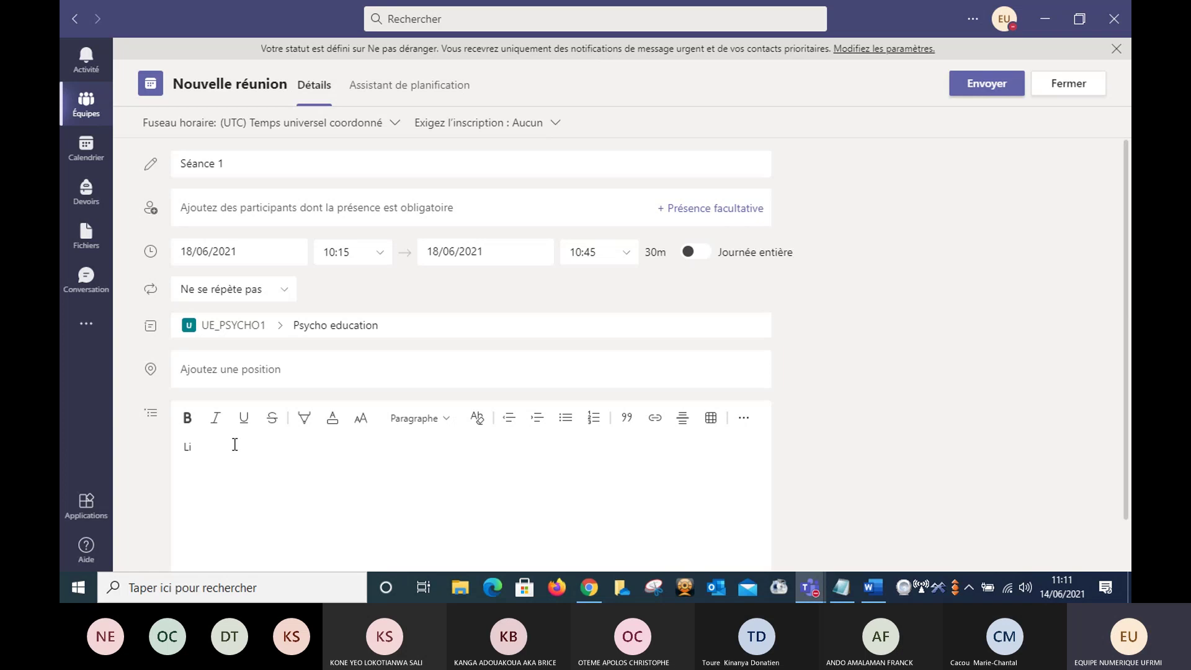
type("re le chapitre ")
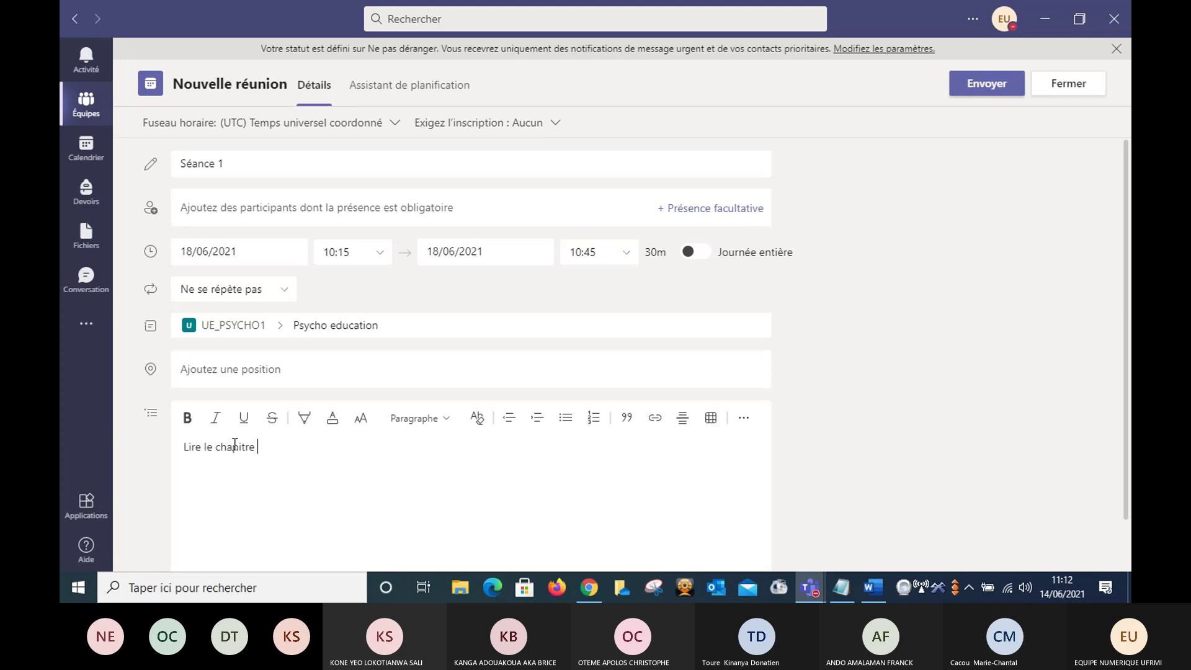
type("1 a")
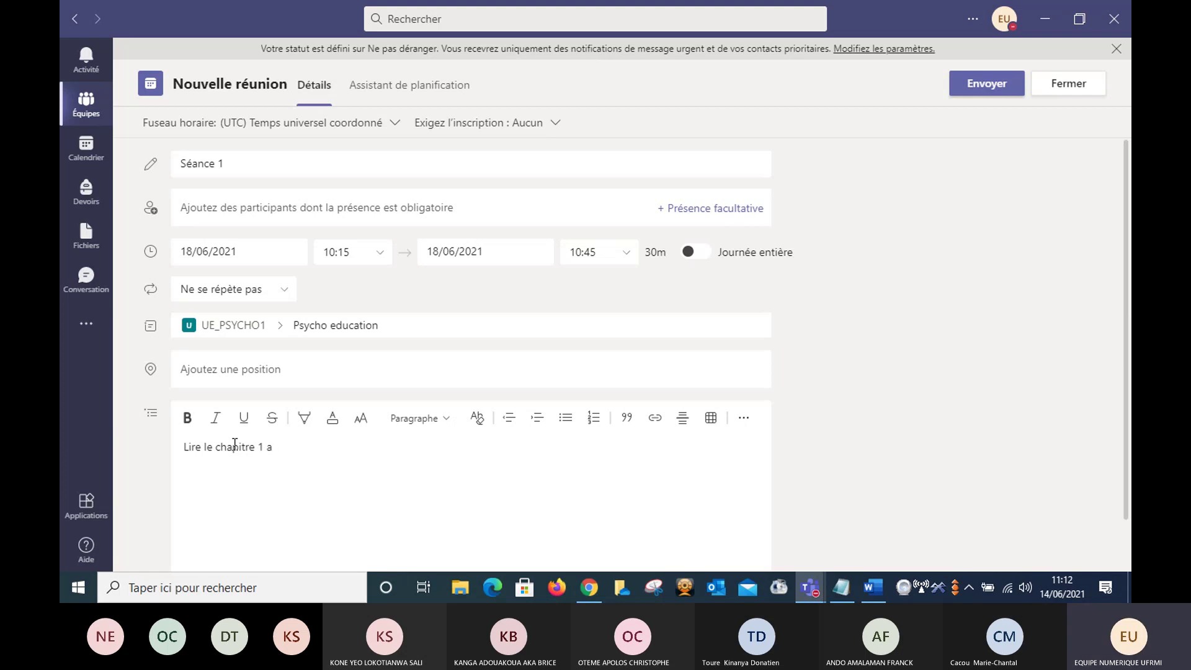
type("vant la s&")
key("BackSpace")
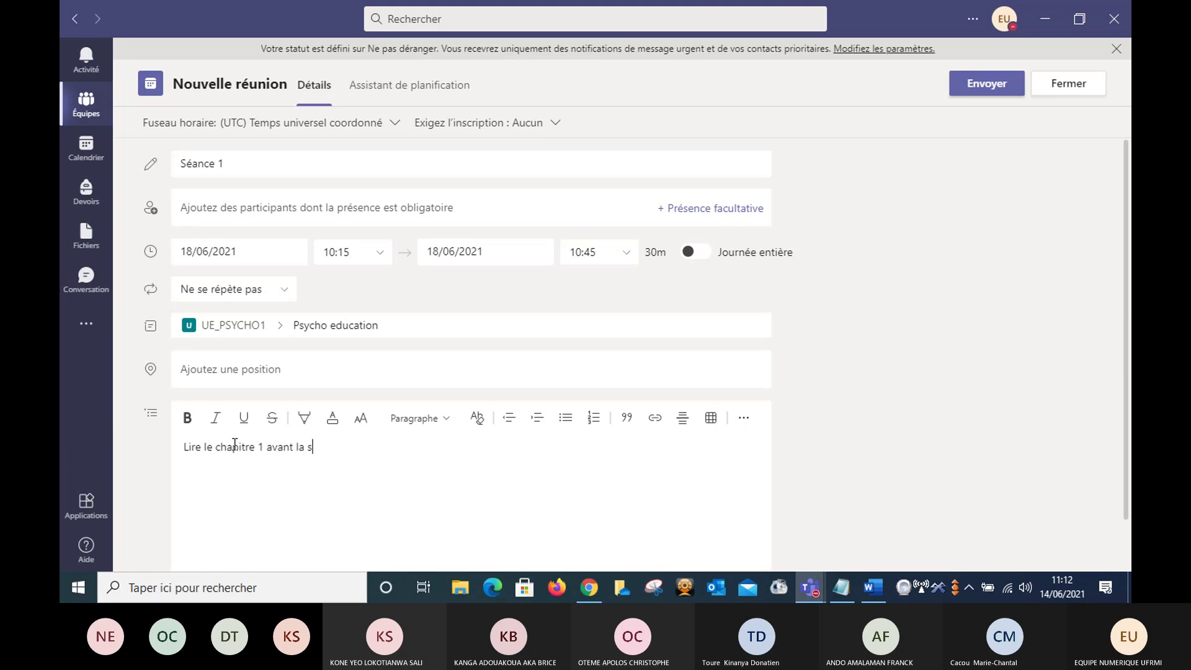
type("éance.")
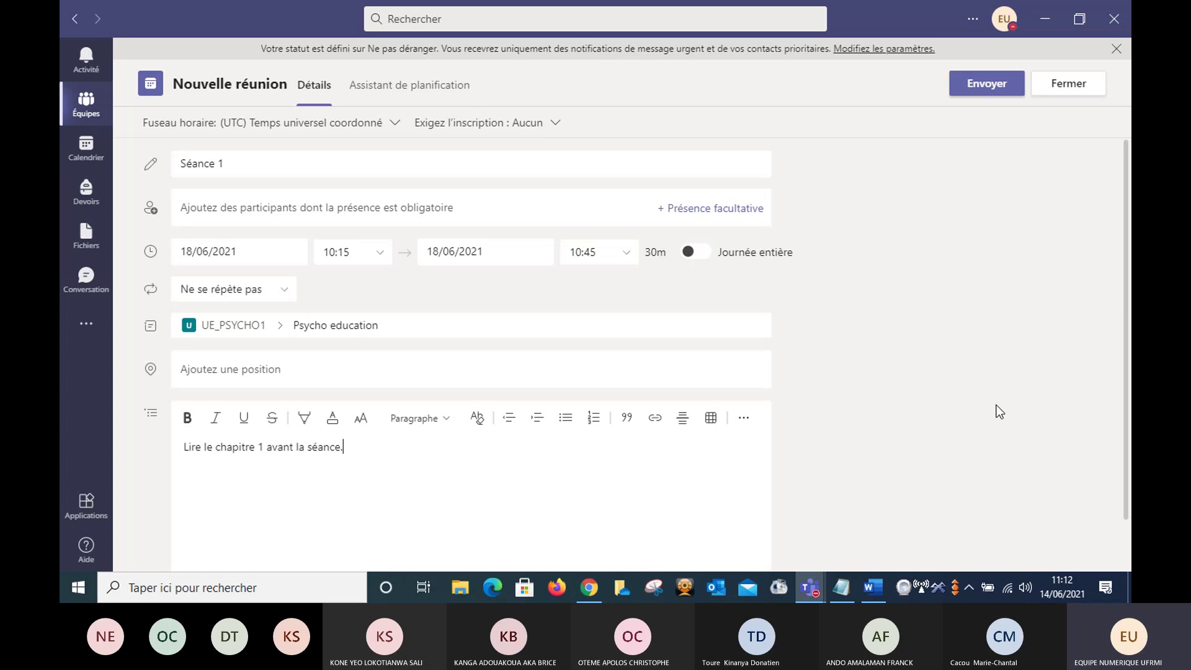
- Send the Séance 1 meeting invitation for Friday 18 June 2021 at 11:15 to Psycho education
left_click(989, 87)
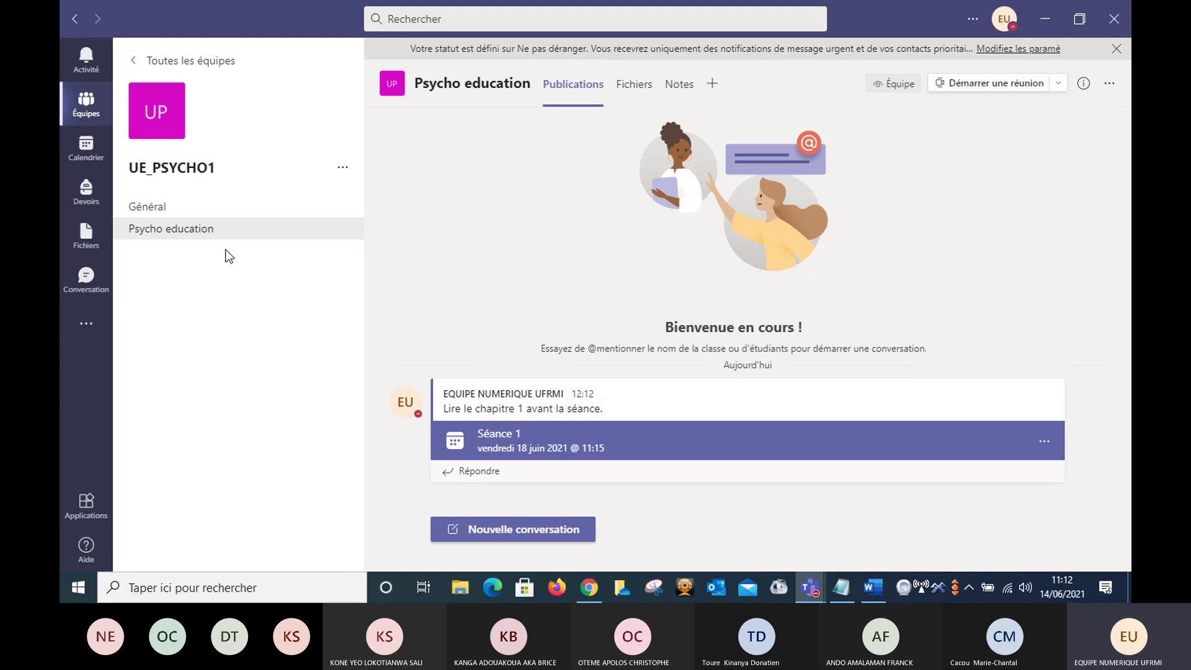
mouse_move(496, 431)
- Post the message 'Bonjour chers étudiants.' as a new conversation in Psycho education
left_click(502, 535)
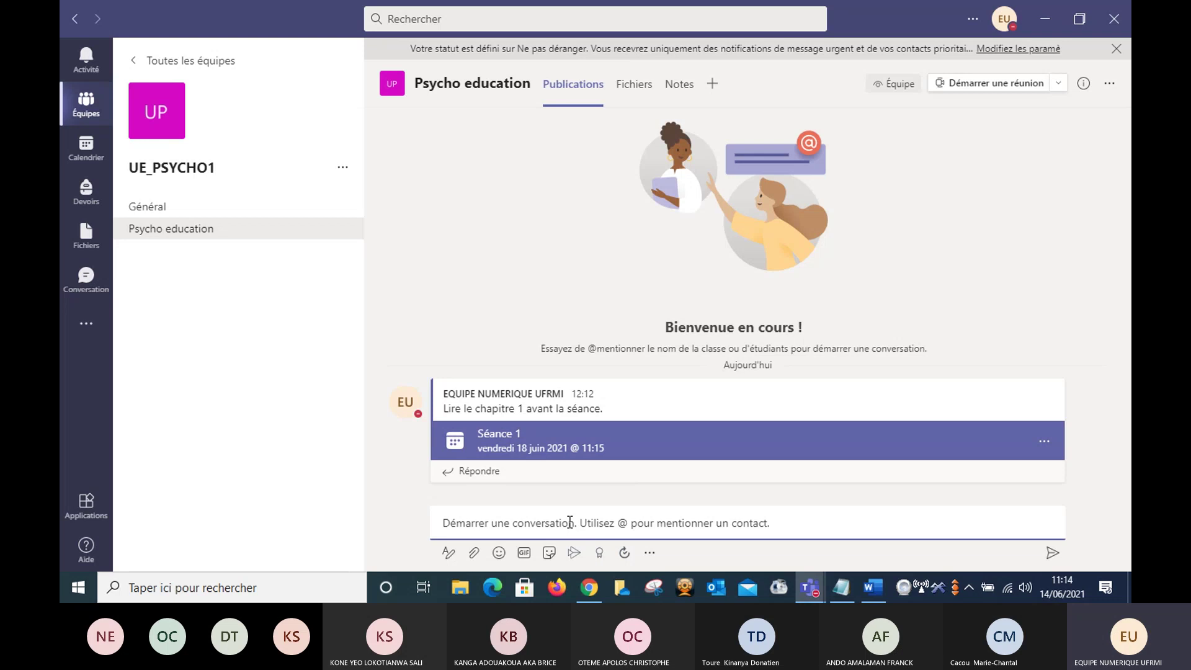
type("Bon")
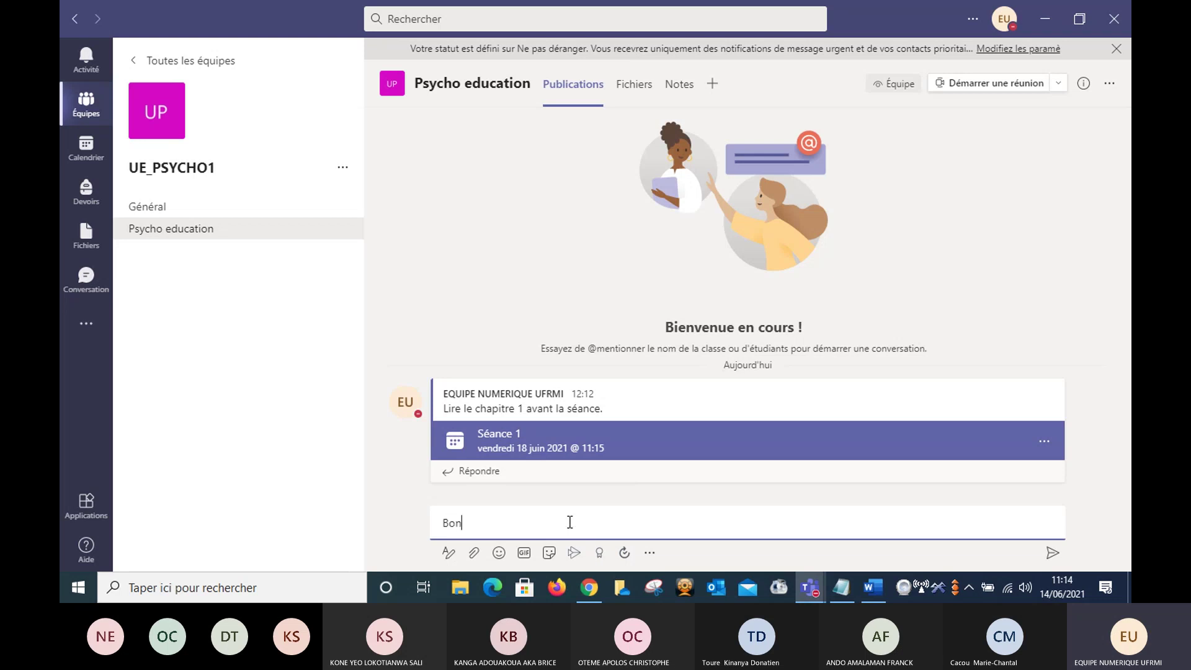
type("jour chers étudiants")
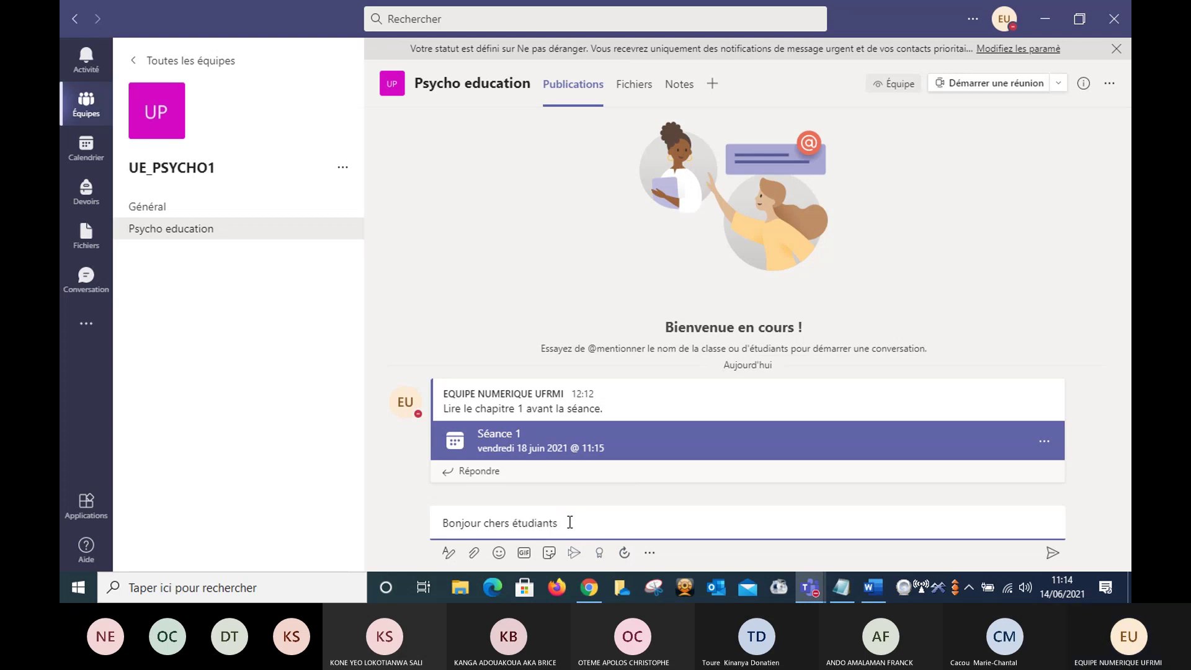
type(".")
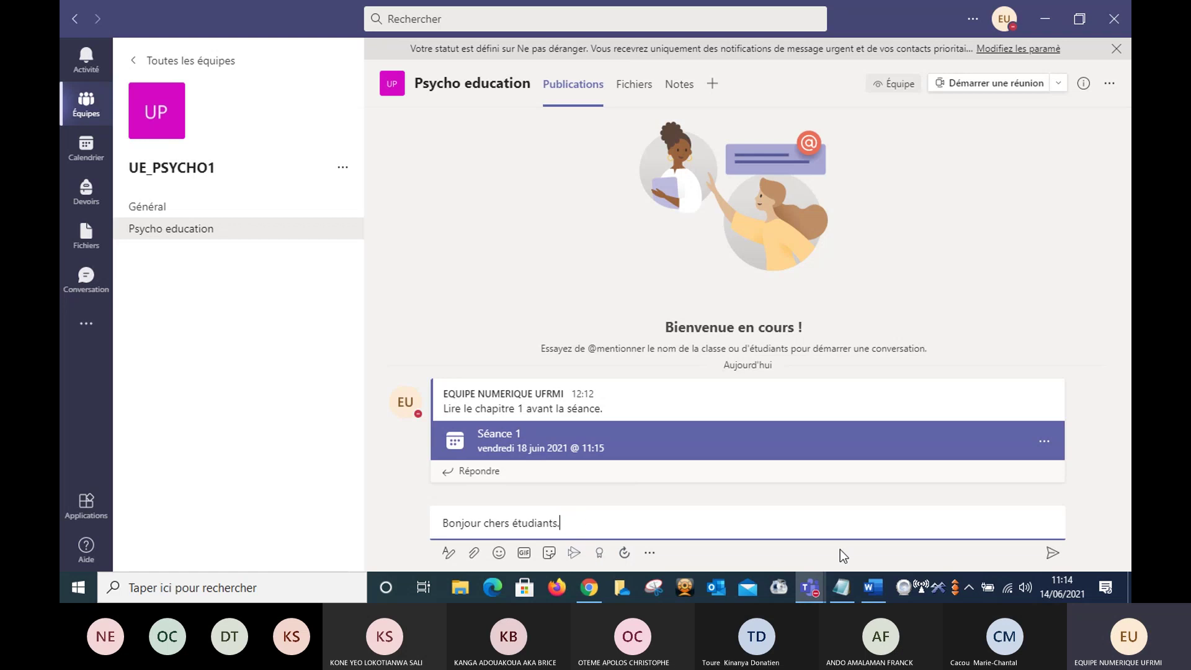
left_click(1050, 556)
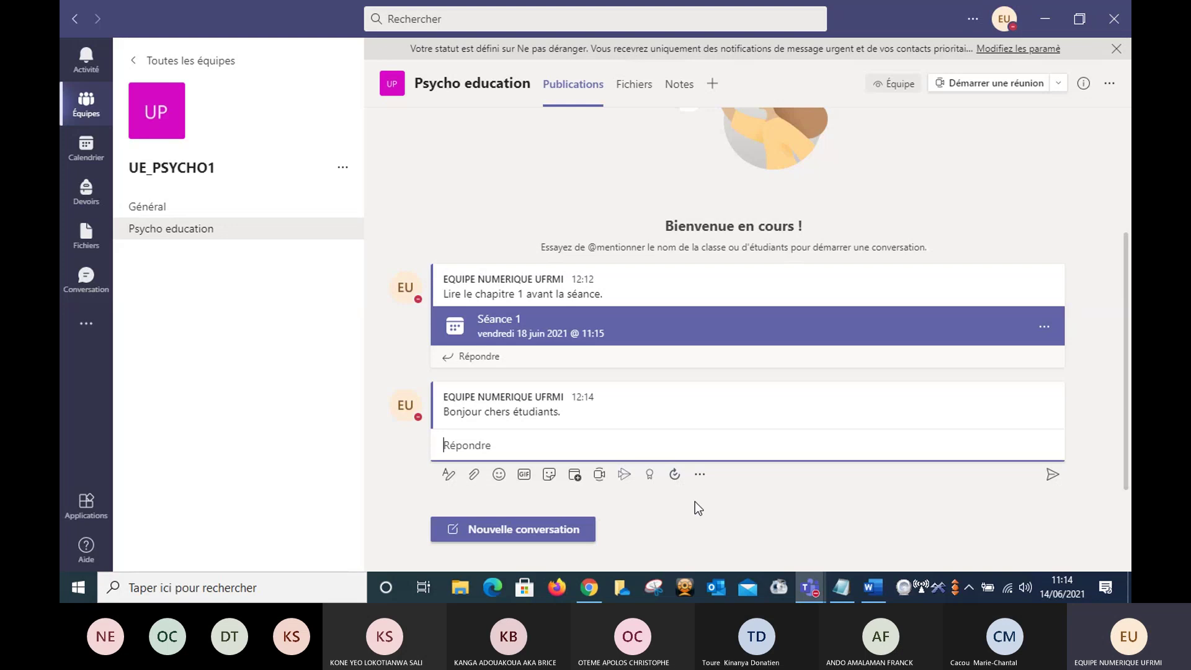
- Begin a new conversation in the full formatting editor with the subject 'Examen'
left_click(529, 536)
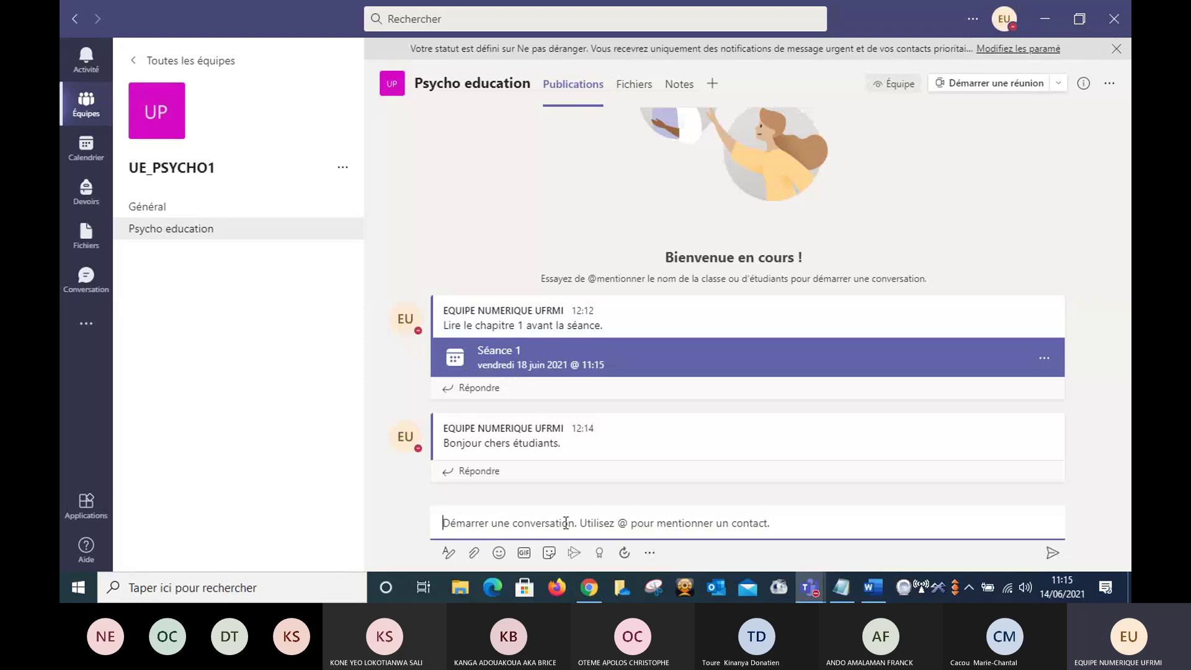
left_click(448, 555)
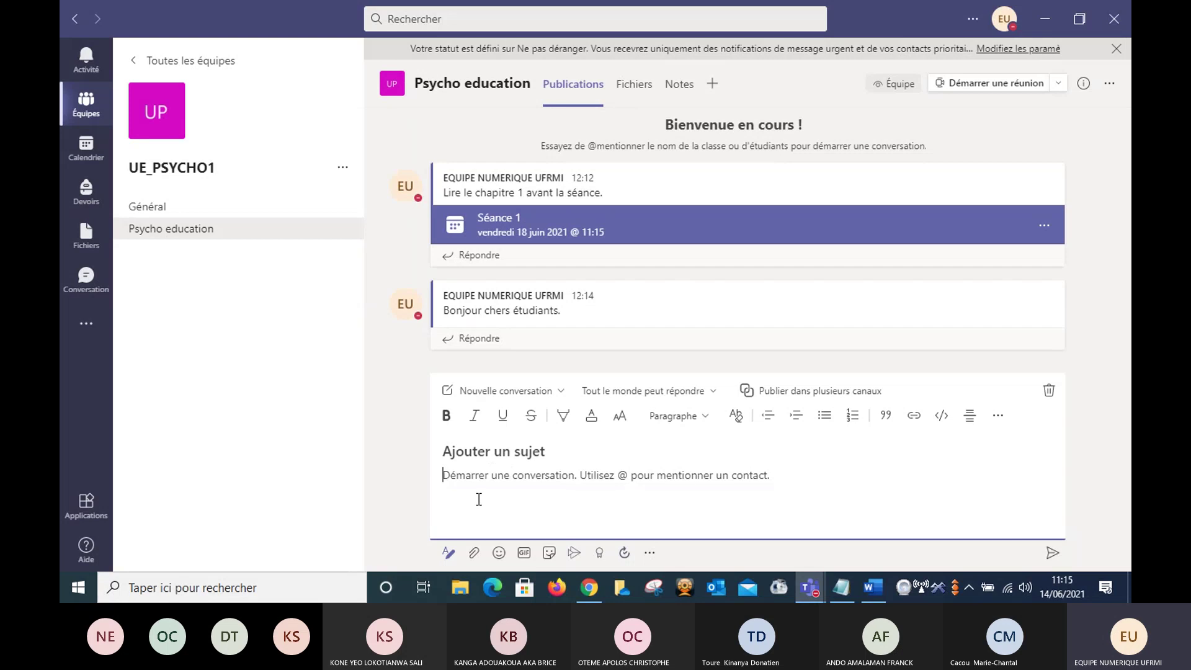
left_click(547, 451)
type("E")
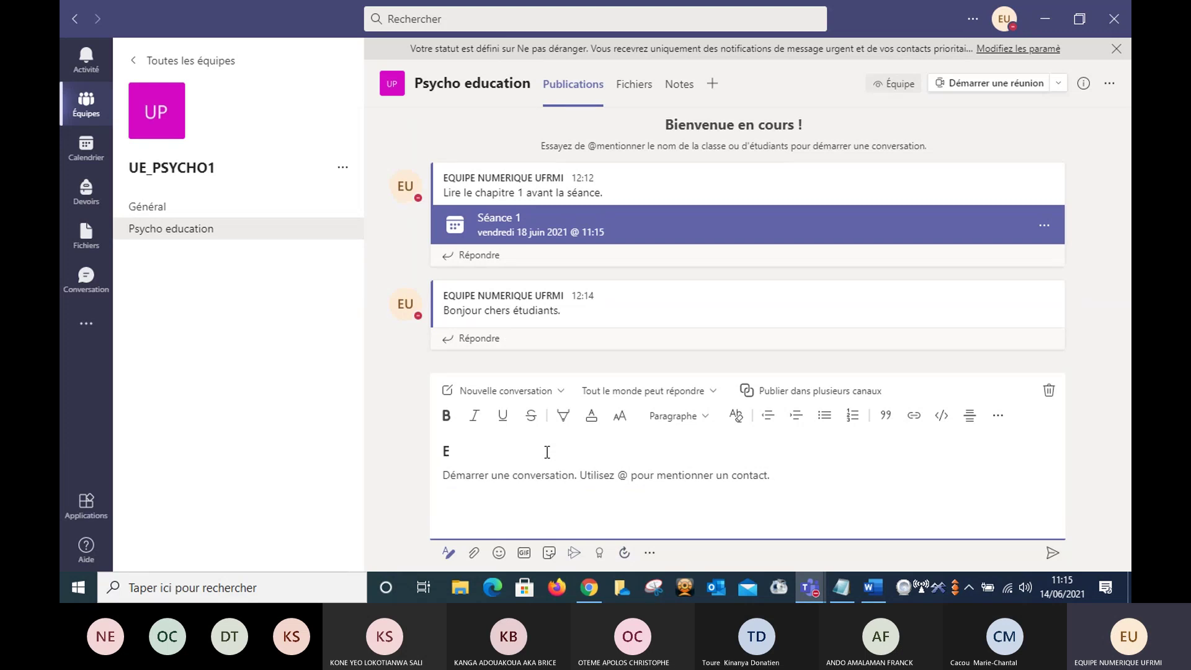
type("xamen")
- Write the body 'L'examen de psycho1 aura lieu le 28/06/2021.' and start a new line
left_click(506, 474)
type("L'e")
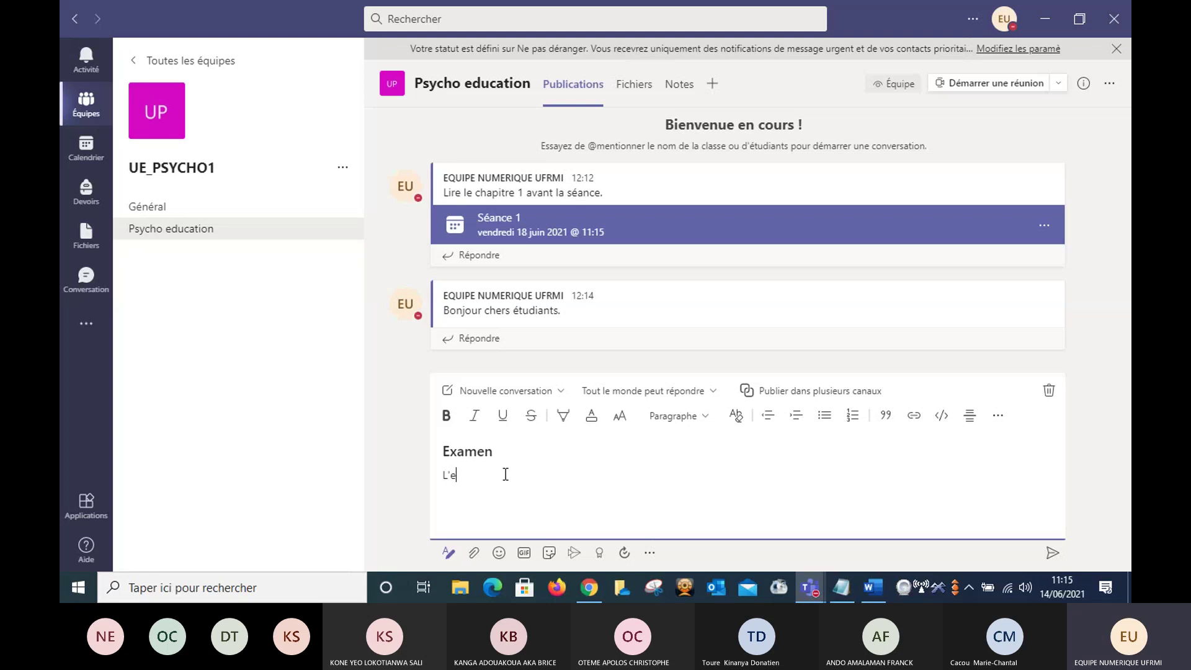
type("xamen de psycho1 aura lieu")
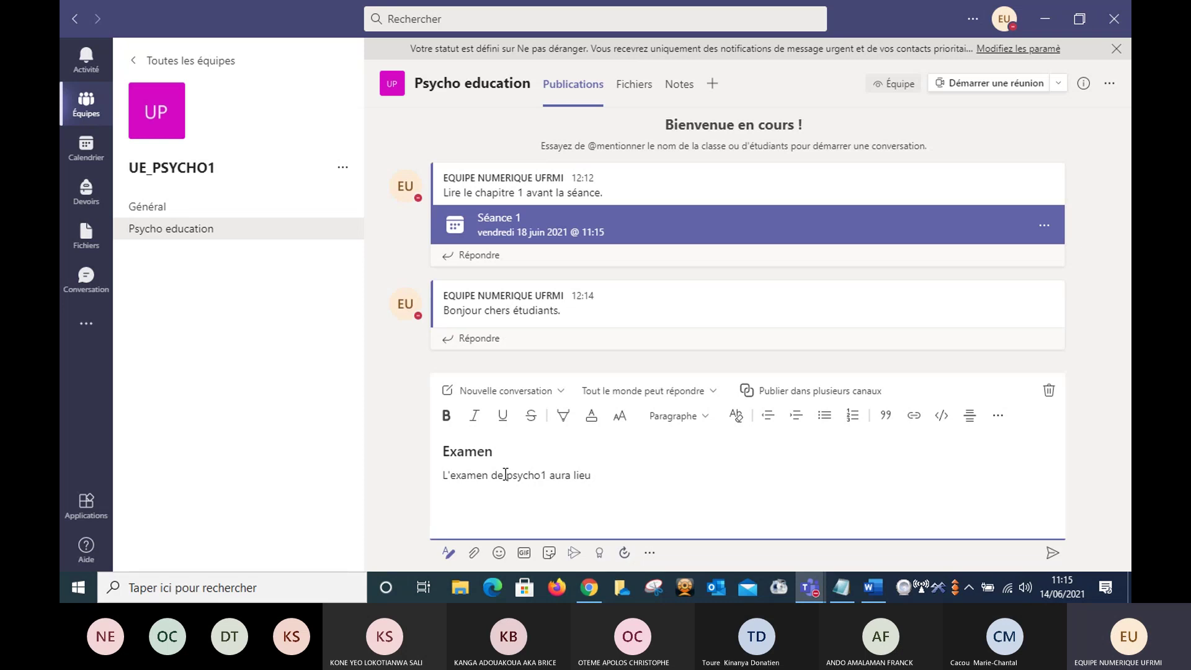
type(" le ")
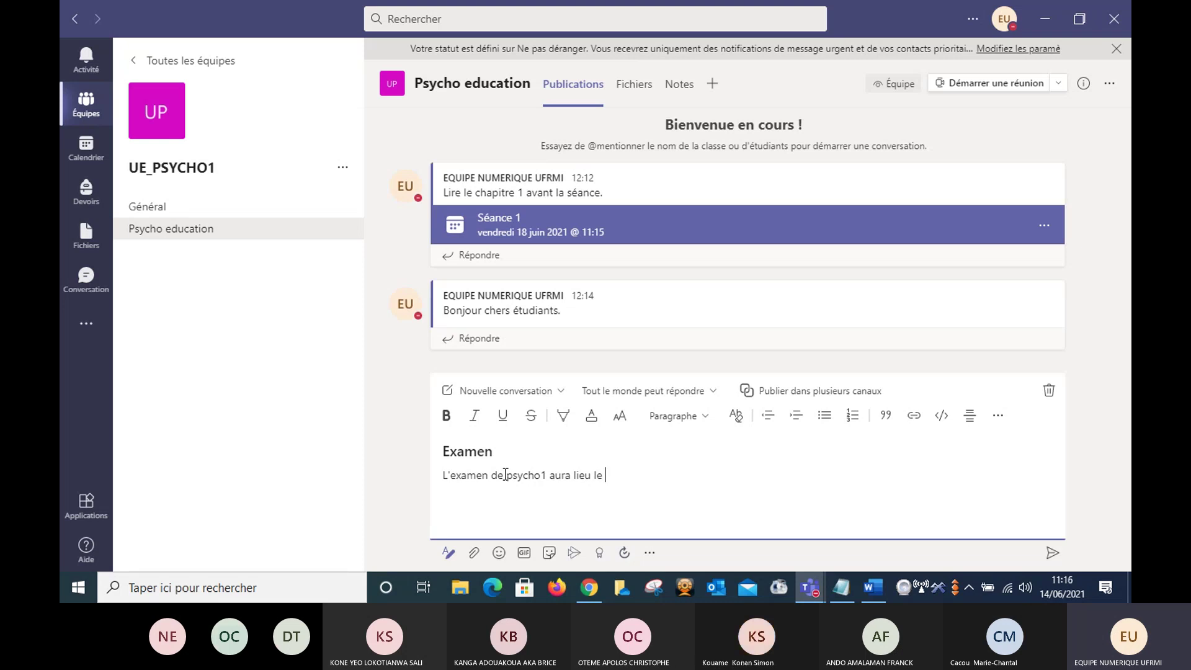
type("28/06/2021.")
key("Return")
- Make the post an announcement, moving 'Examen' from the subheading into the title and leaving a period there
left_click(562, 392)
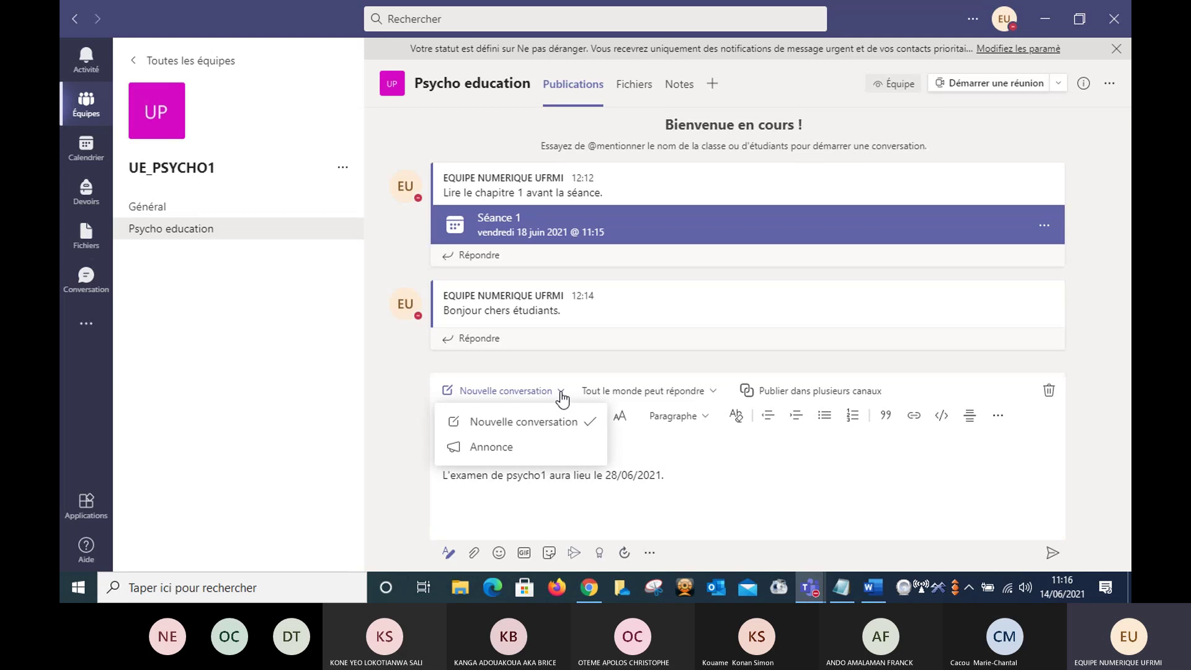
left_click(505, 452)
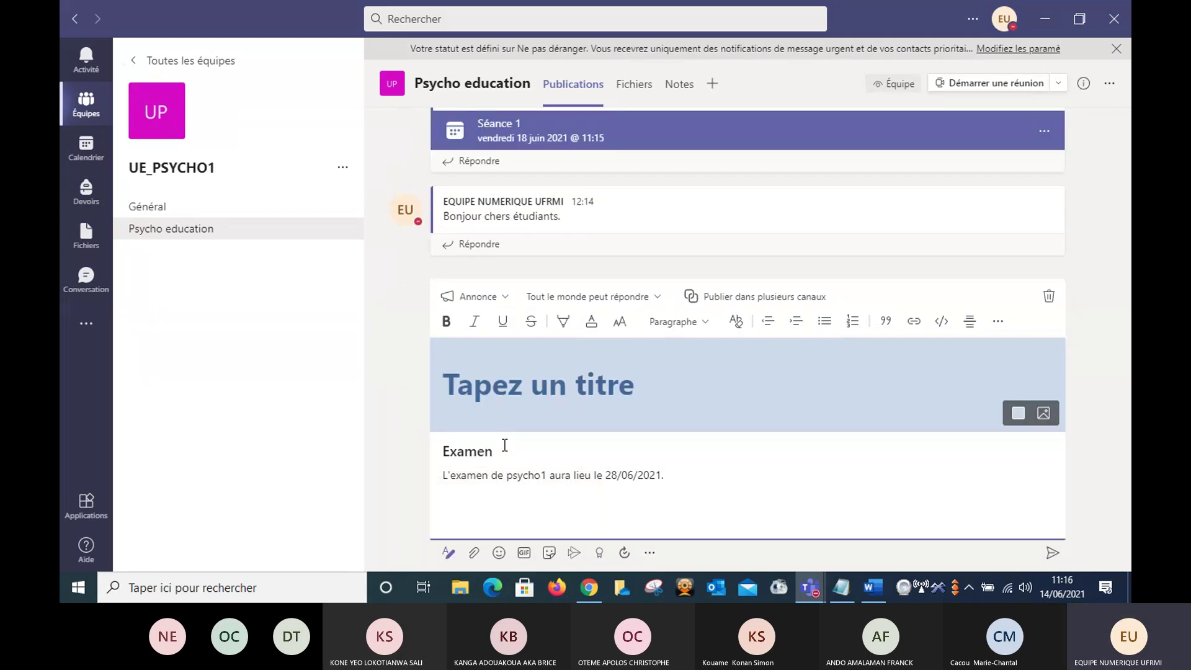
left_click(577, 392)
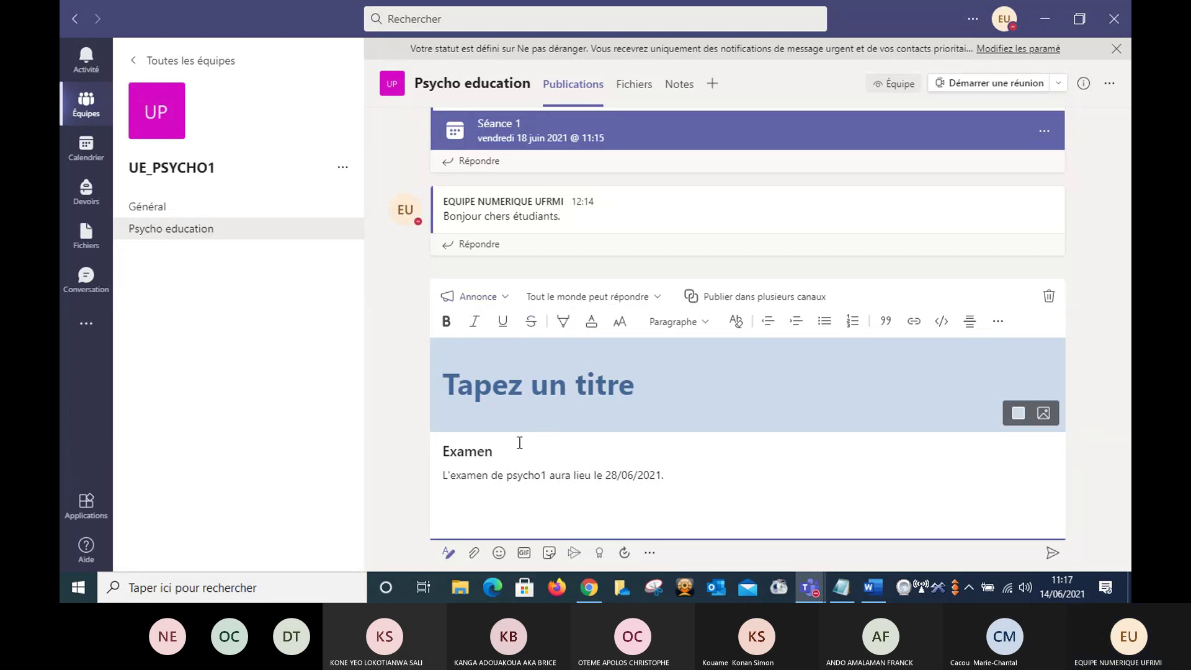
double_click(472, 451)
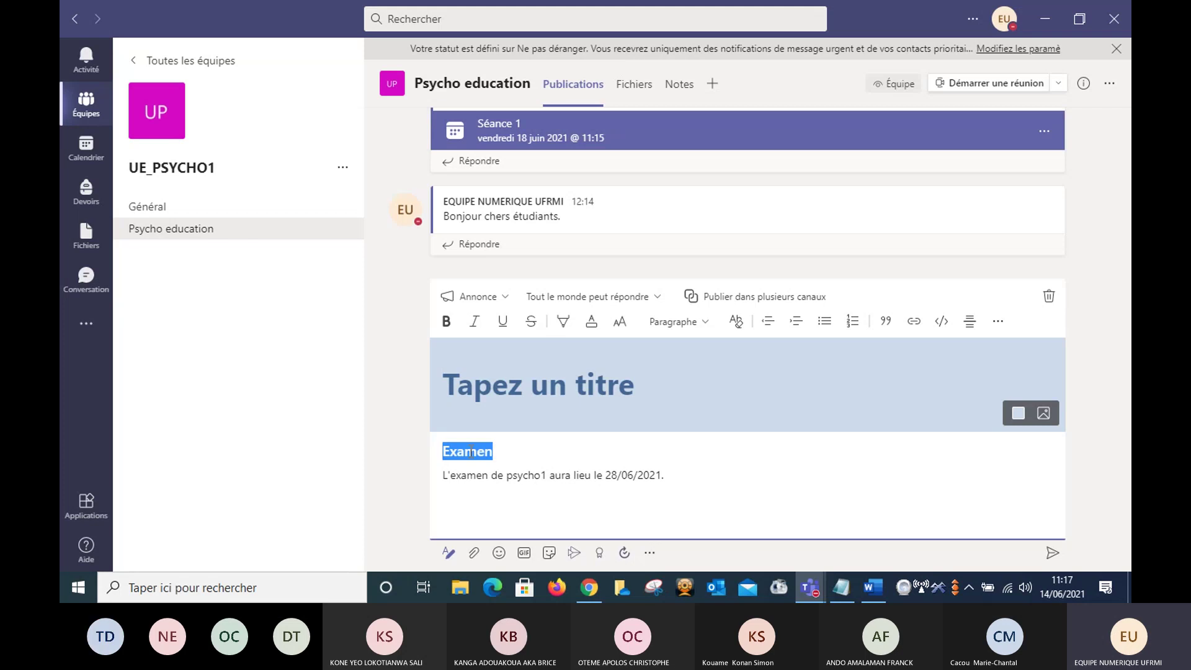
key("BackSpace")
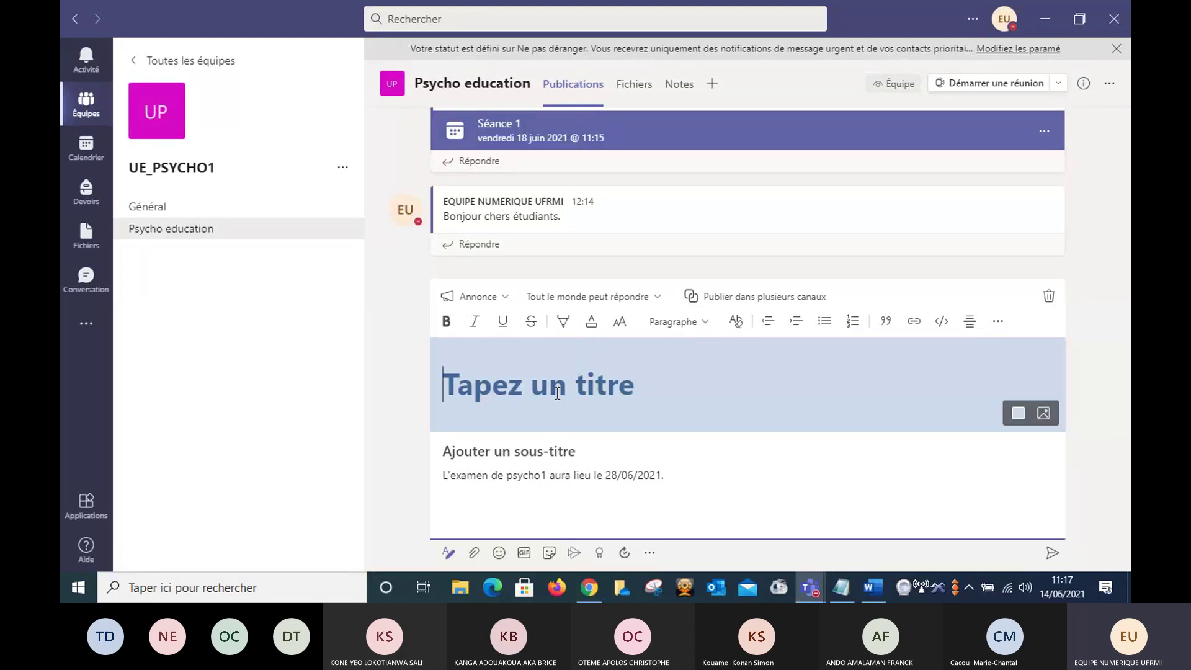
type("Examen")
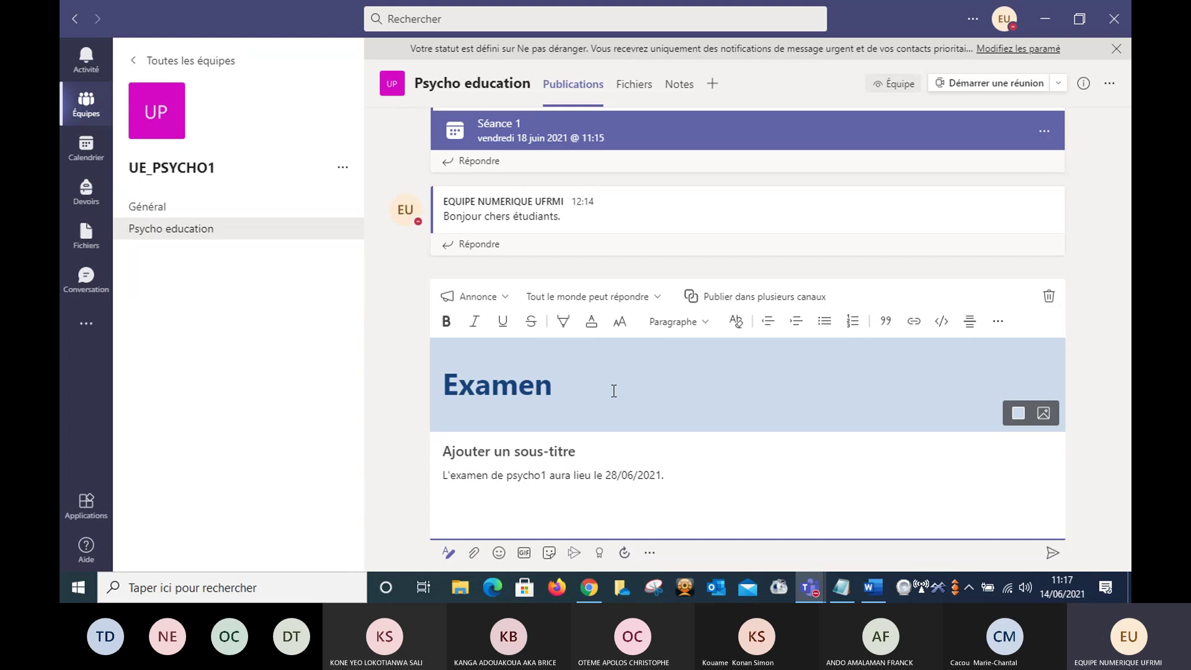
left_click(511, 451)
type(".")
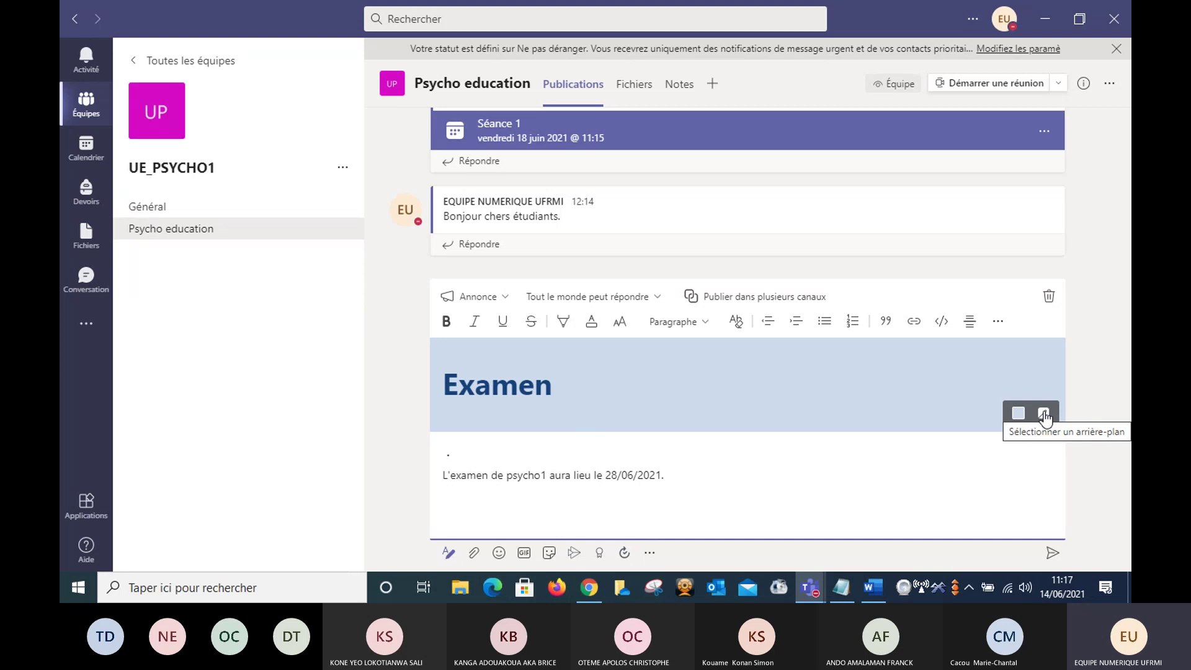
- Apply the ready-made blue mountains illustration as the announcement title's background
left_click(1044, 415)
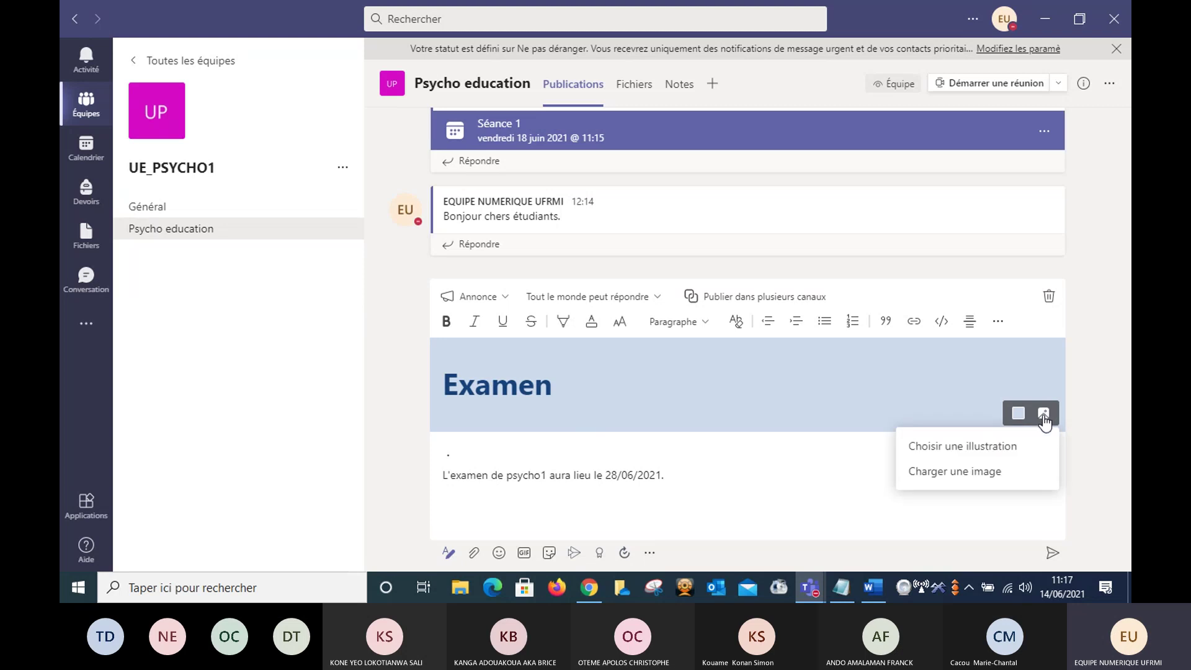
left_click(999, 448)
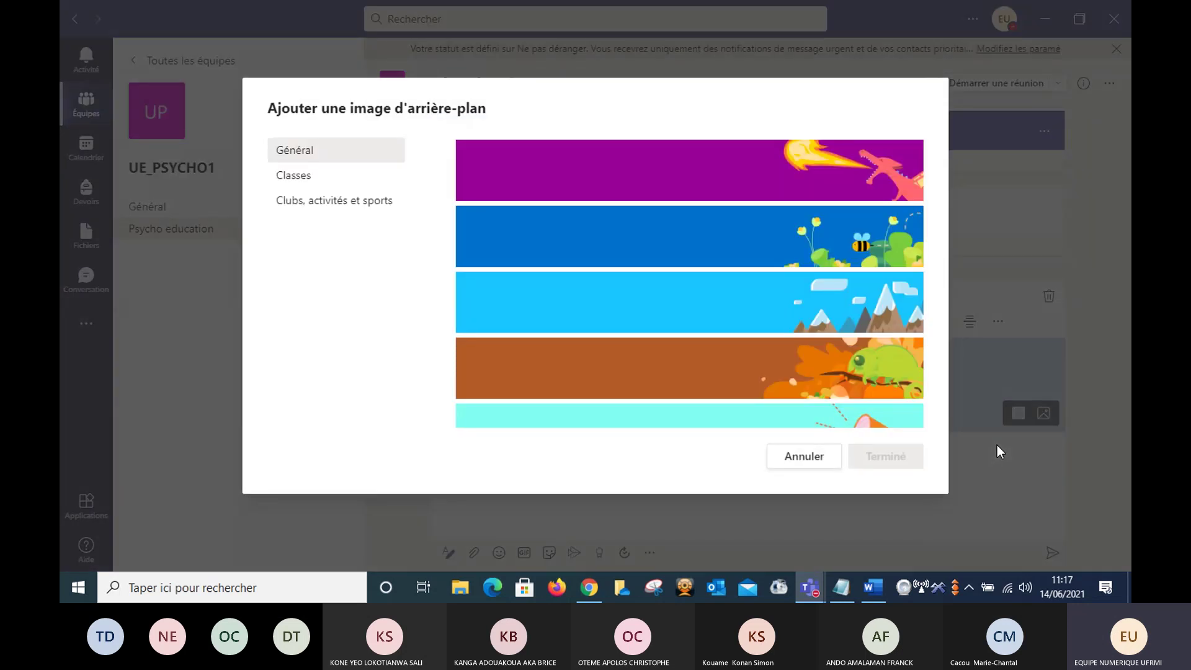
left_click(841, 307)
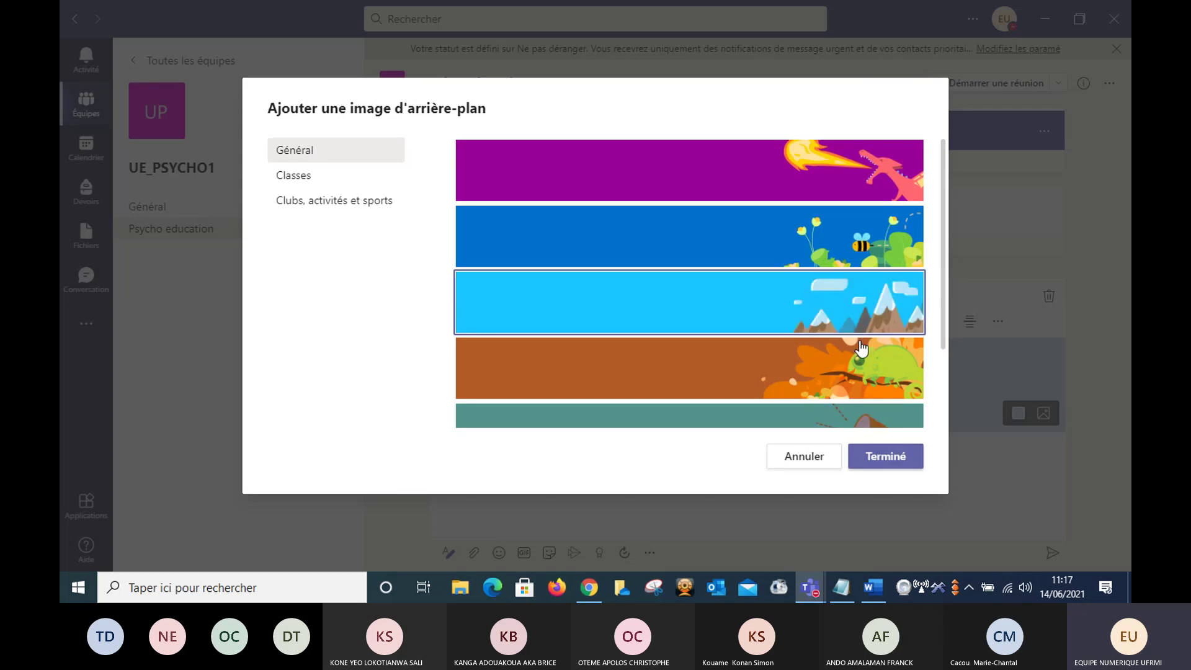
left_click(877, 459)
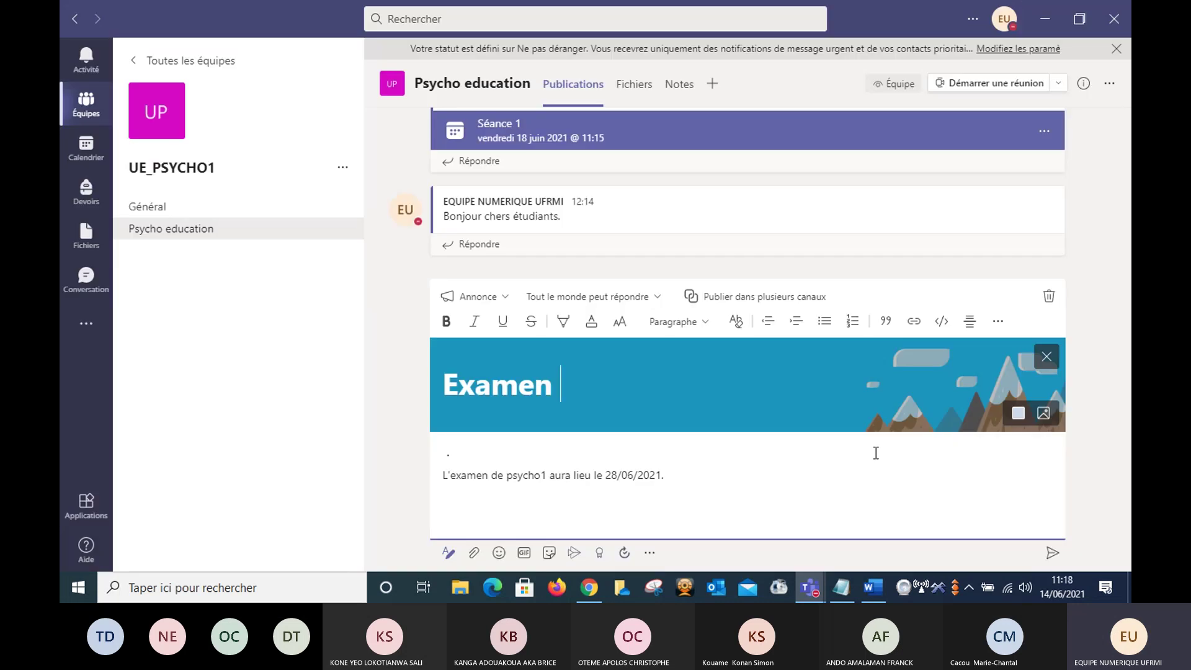
- Extend the headline to 'Examen de Psycho1', fixing the typos and removing the doubled s
type("de")
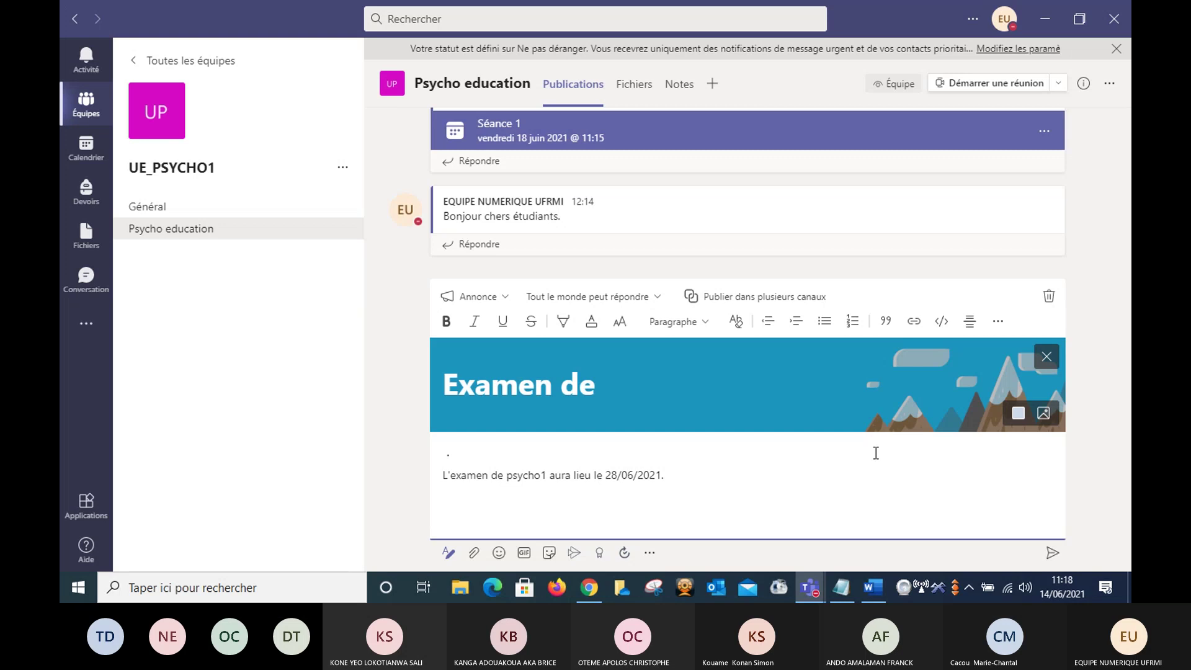
type(" Ps")
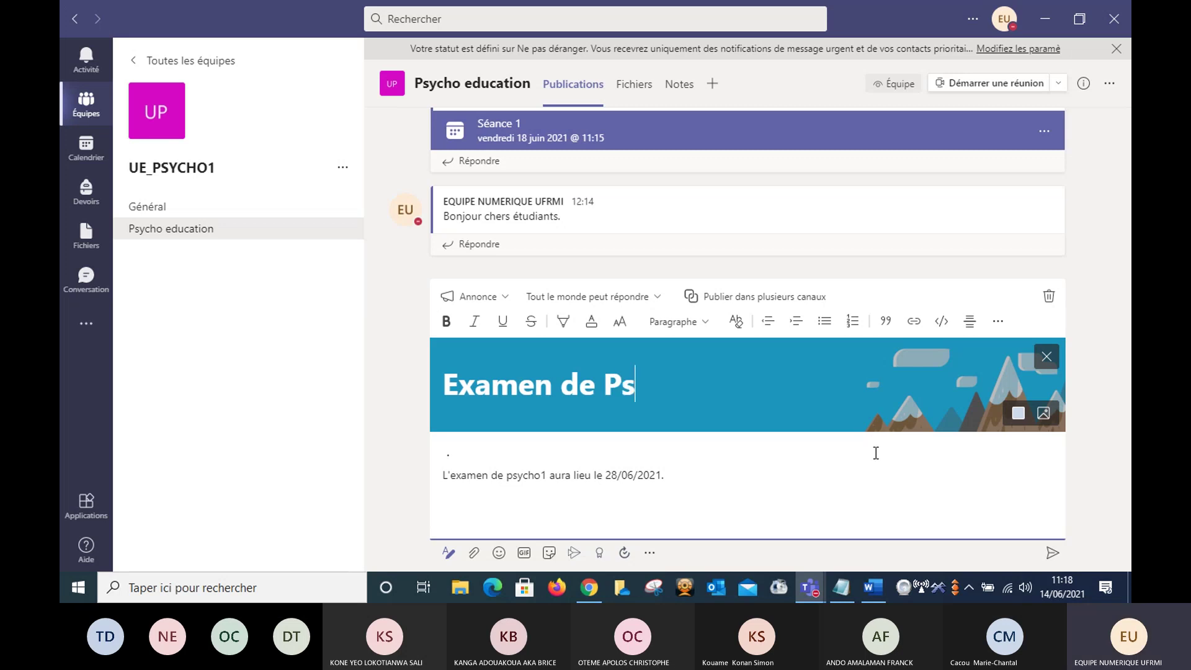
type("sychp")
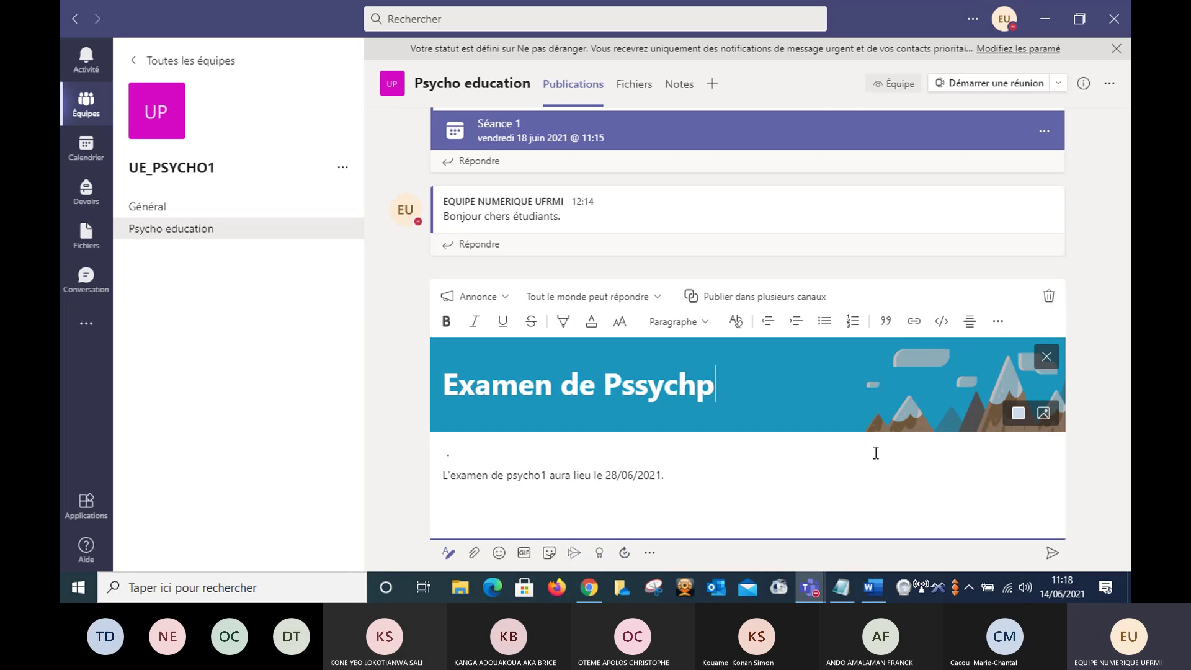
key("BackSpace")
type("o1")
left_click(633, 386)
key("BackSpace")
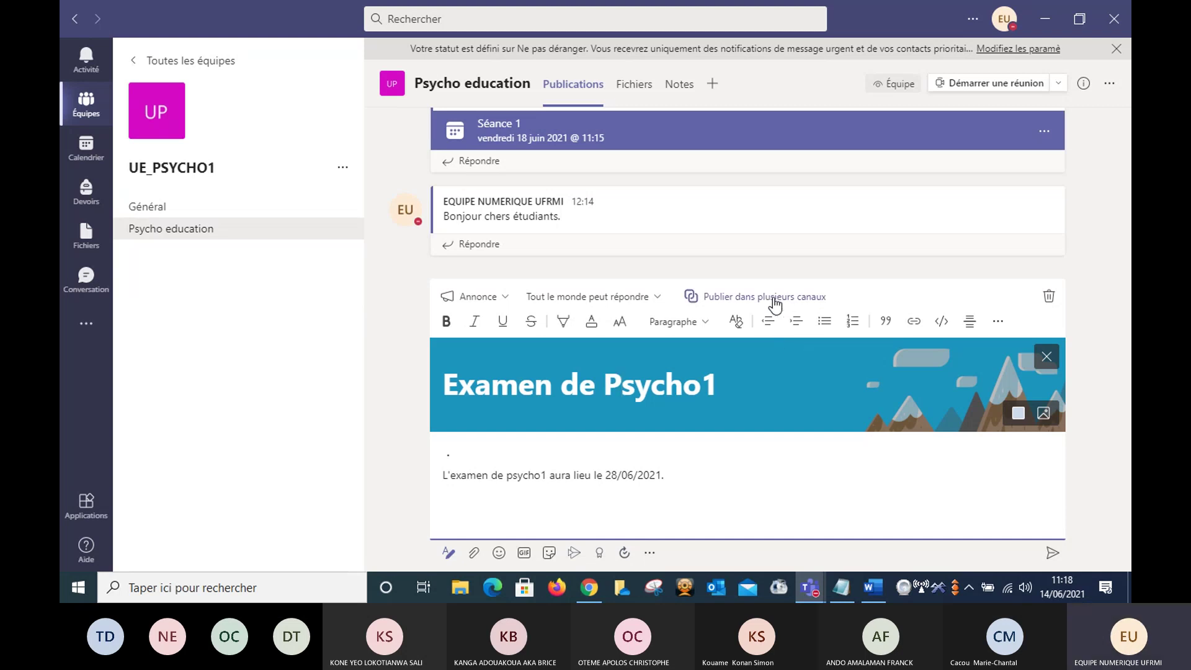
- Post in multiple channels, adding FORMATION_PSYCHO_A's 'Séance 1 - Prise en mains Teams' as a target
left_click(775, 303)
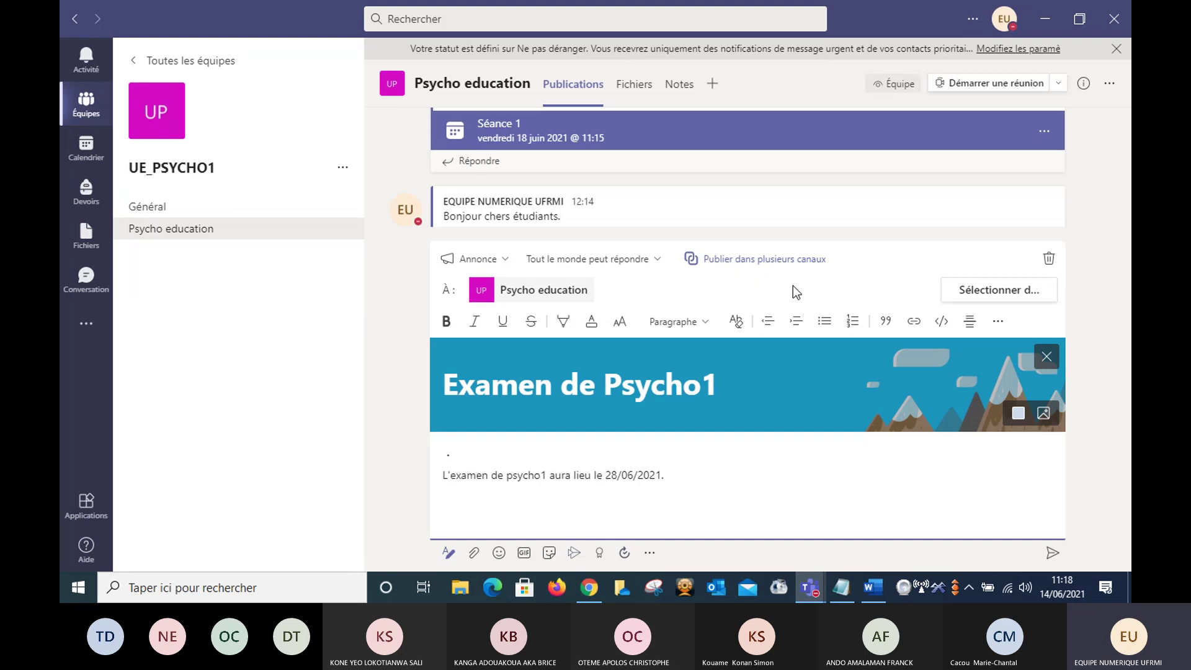
left_click(980, 296)
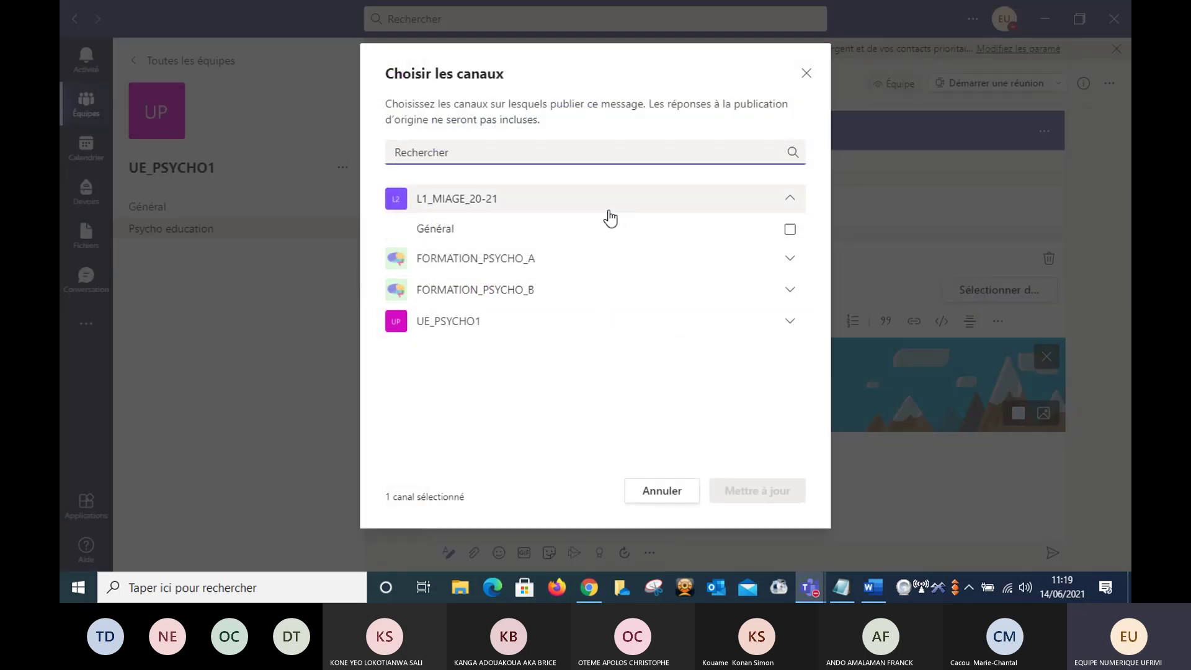
left_click(532, 154)
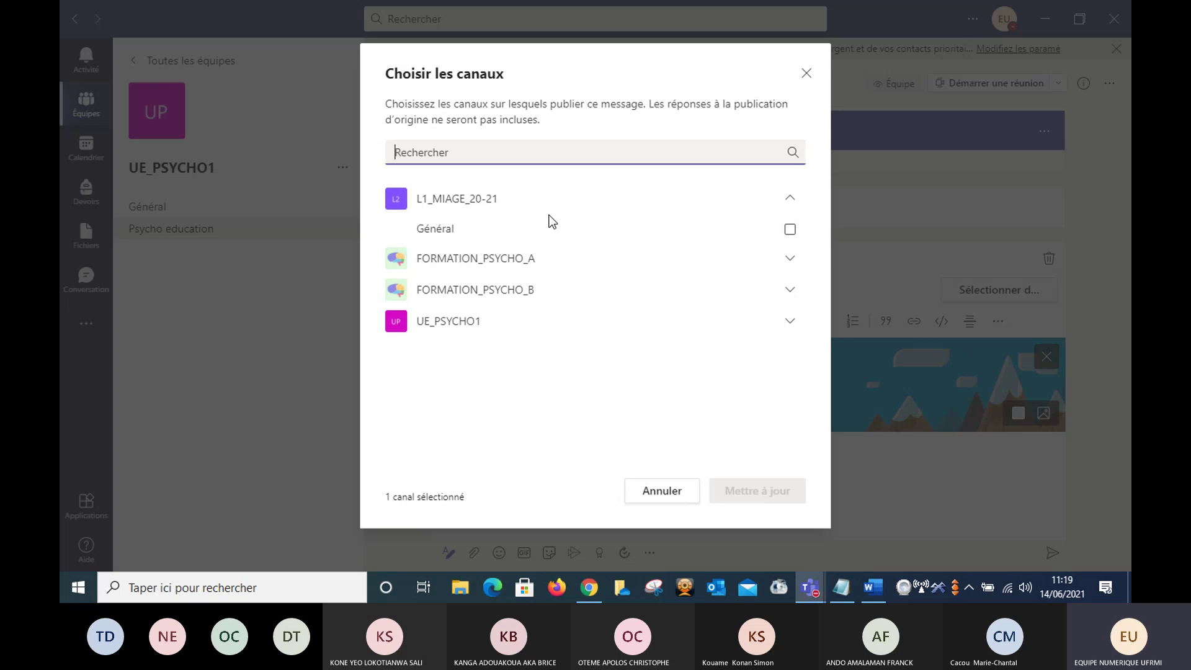
left_click(504, 261)
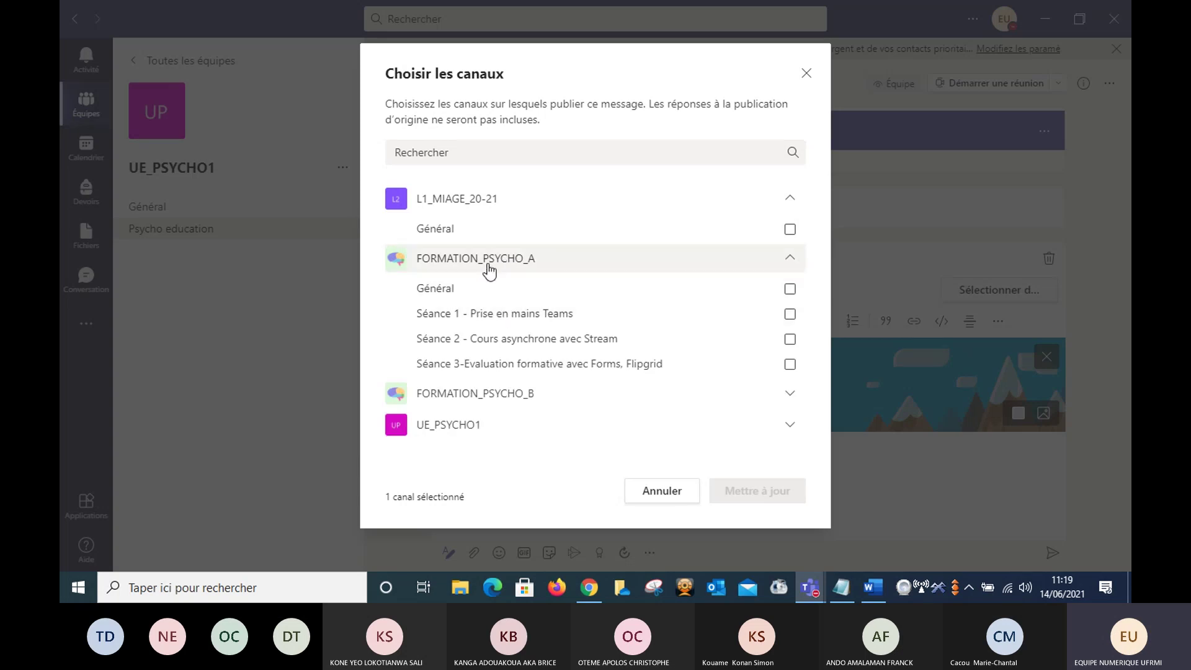
left_click(505, 315)
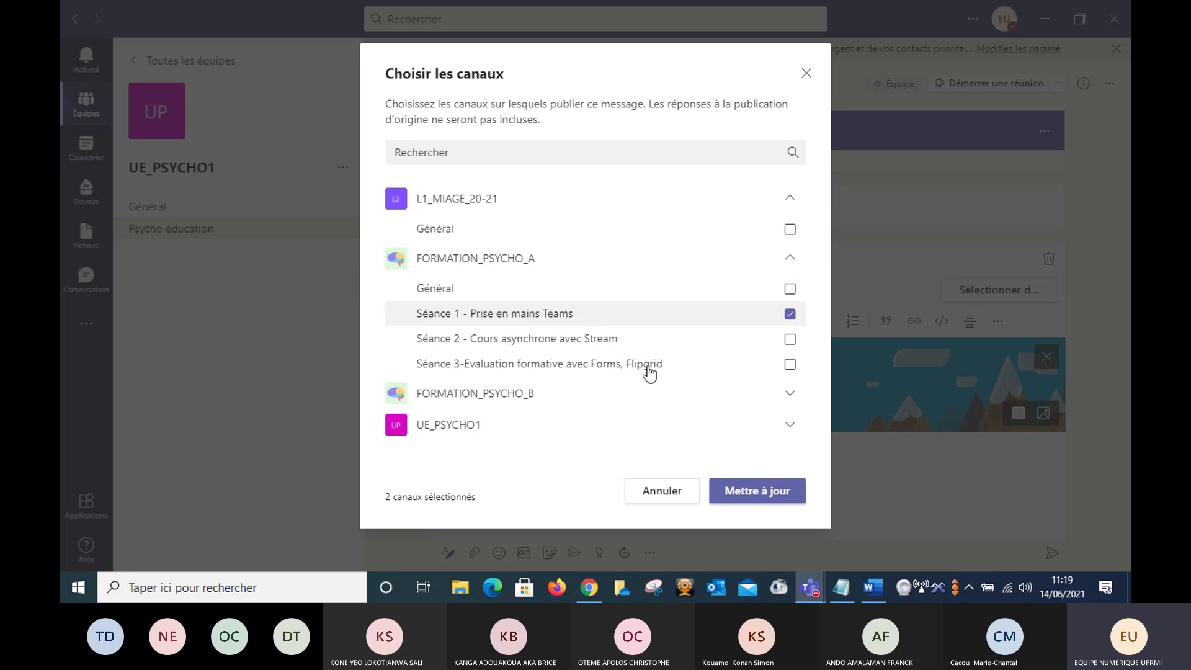
left_click(754, 497)
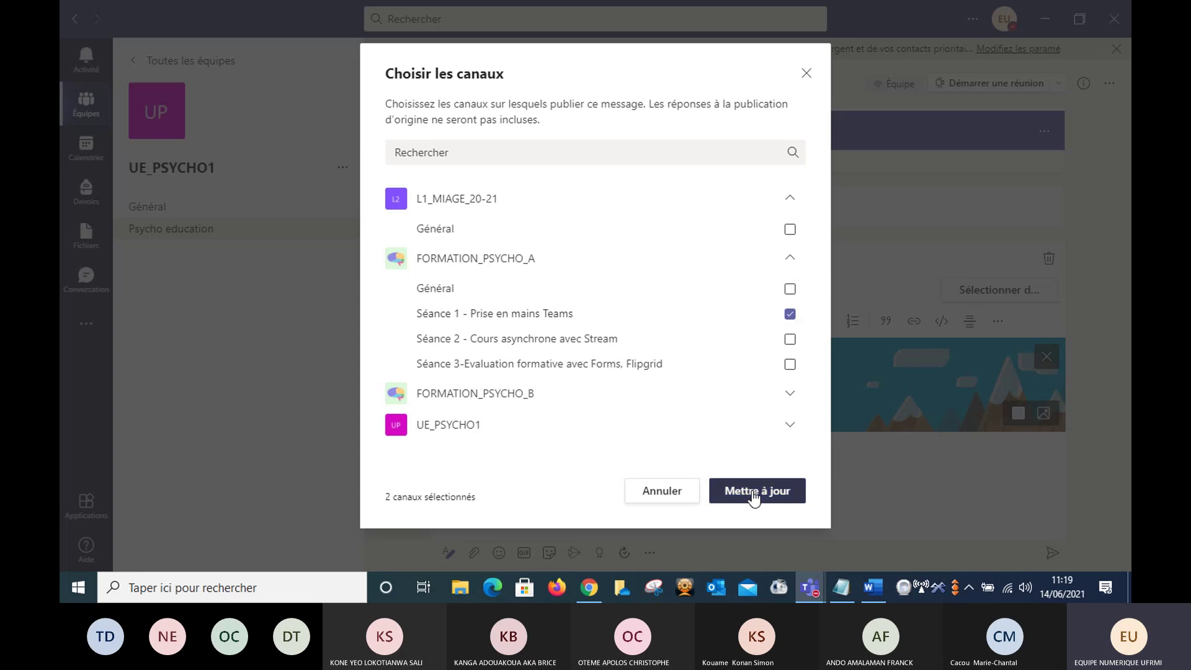
- Confirm both channels and set replies to 'Tout le monde peut répondre' after briefly trying moderators-only
left_click(754, 494)
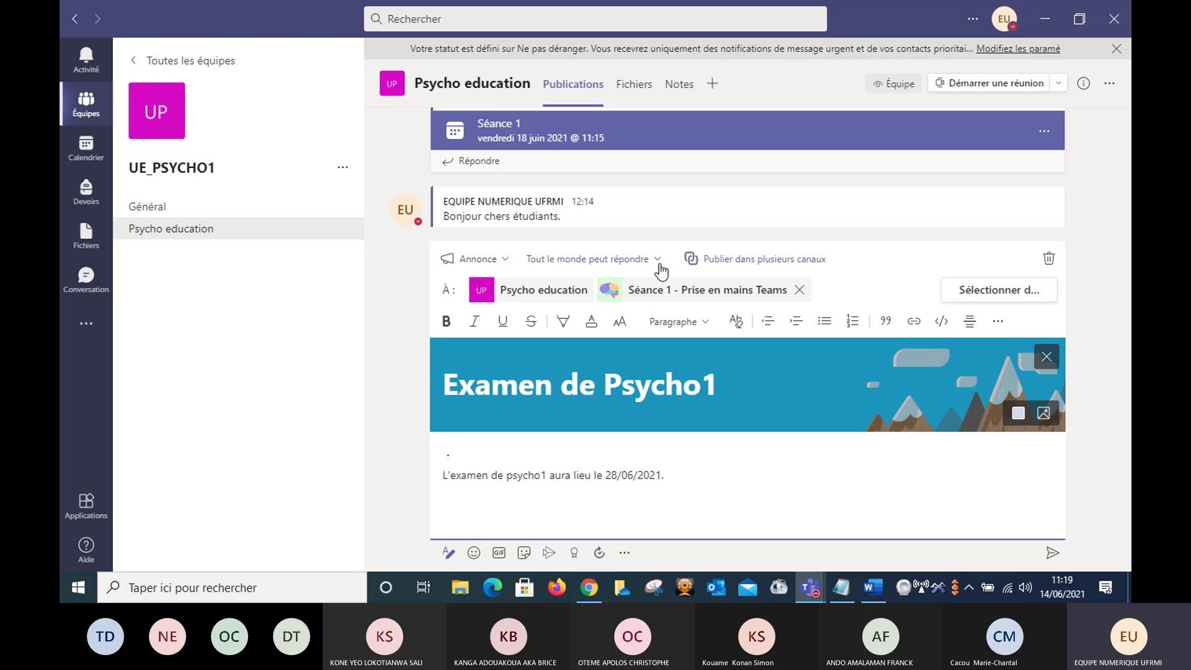
left_click(659, 268)
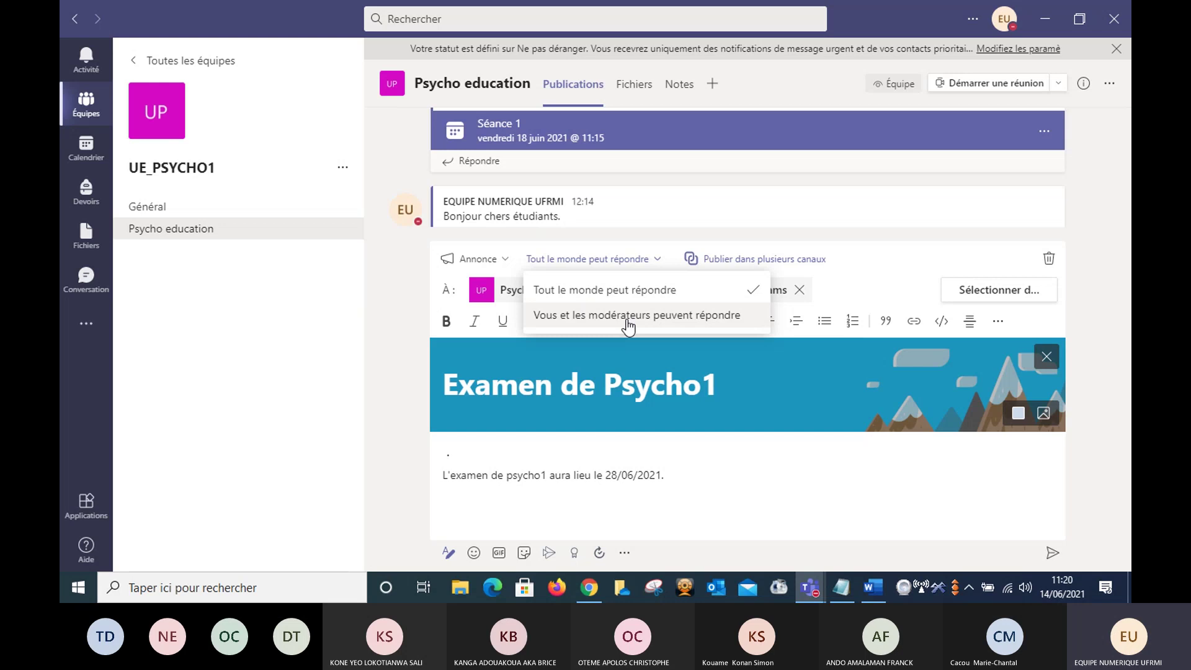
left_click(629, 326)
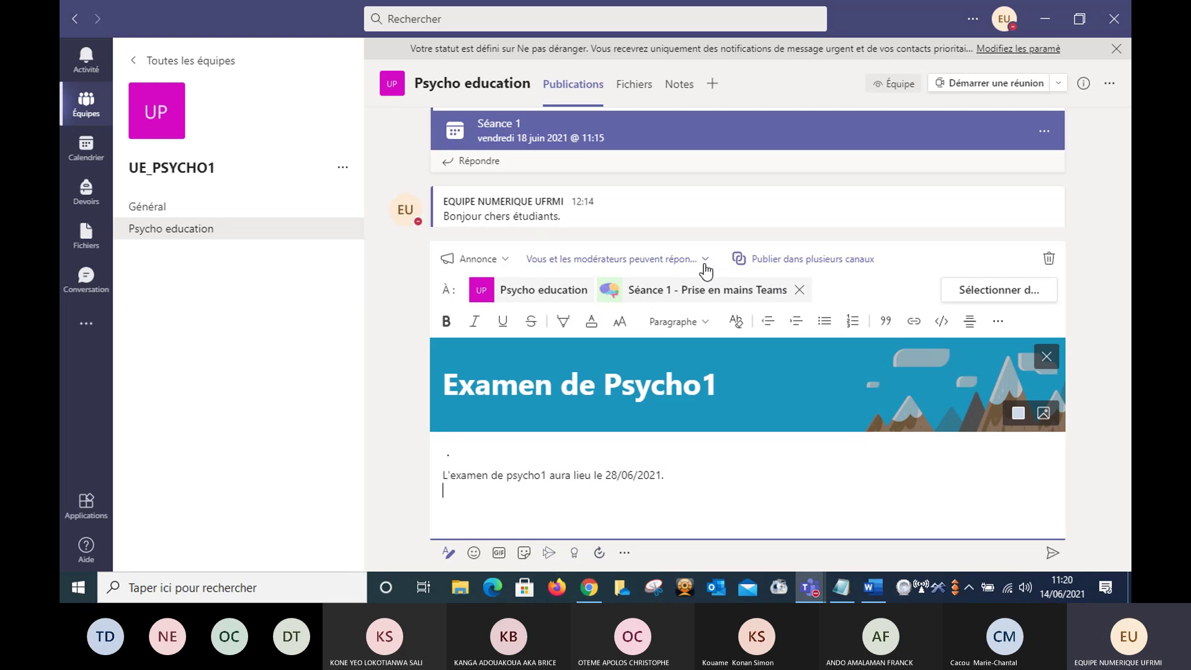
left_click(706, 271)
left_click(631, 289)
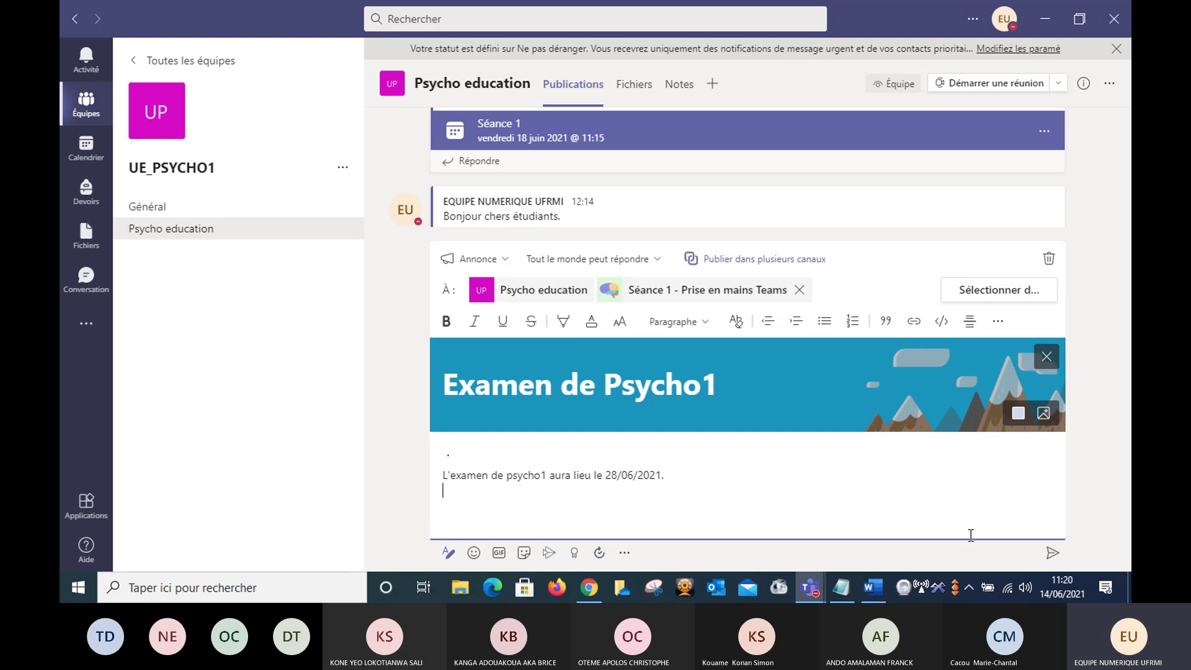
- Send the 'Examen de Psycho1' announcement and open a reply box beneath it
left_click(1052, 553)
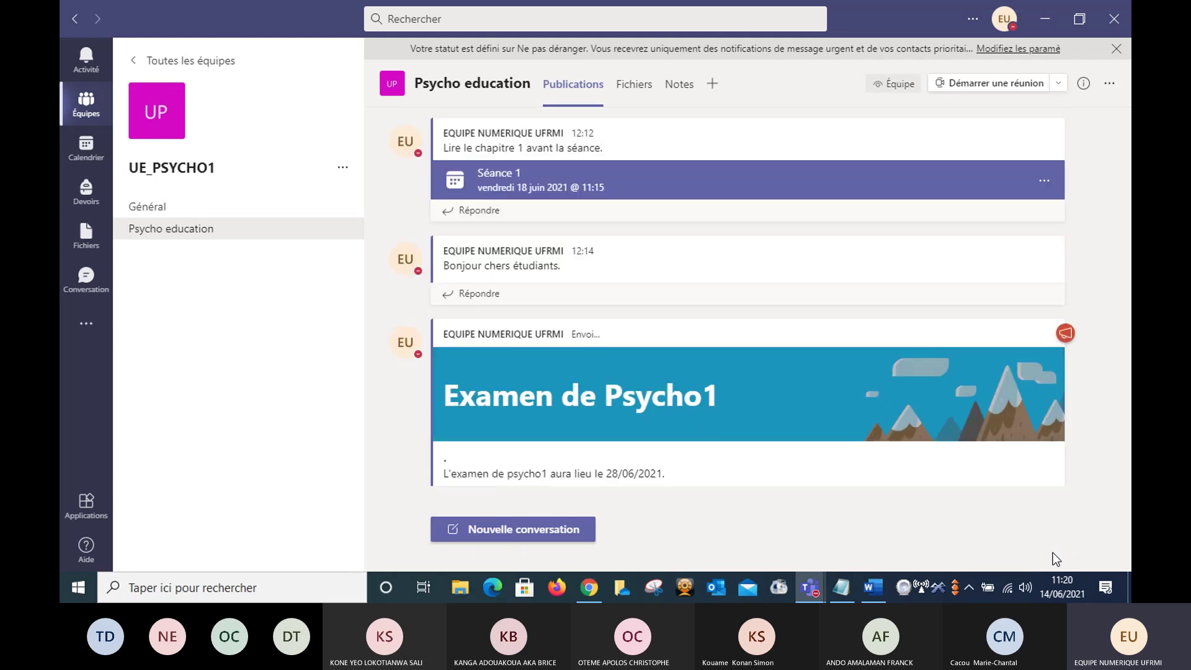
left_click(822, 507)
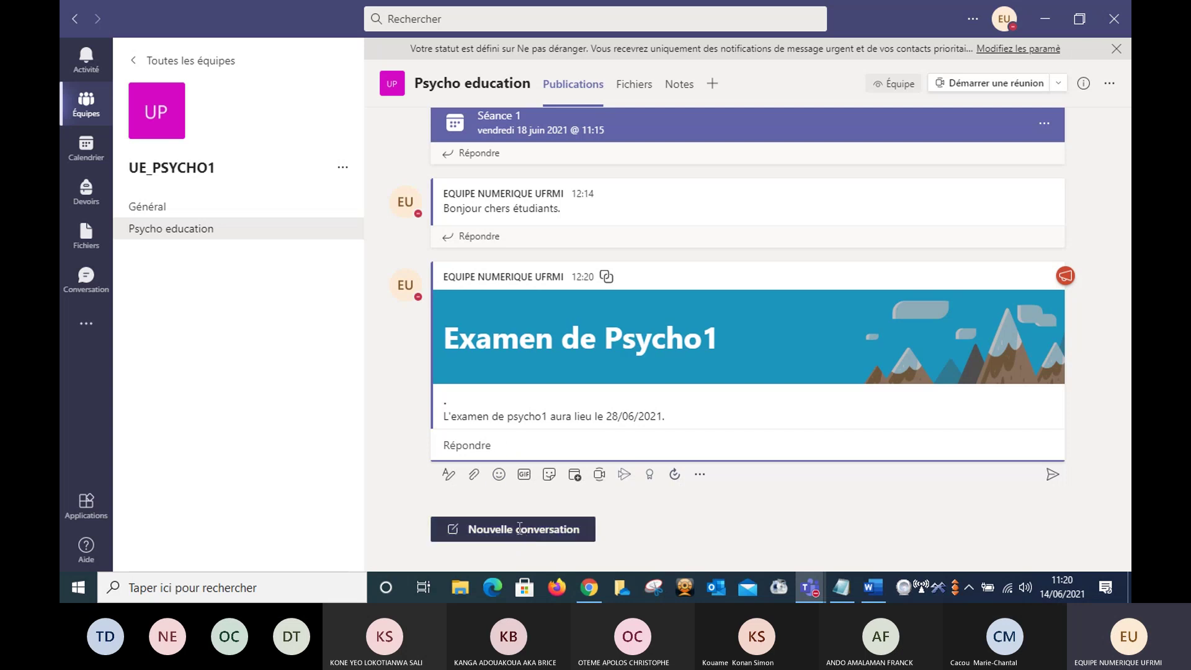
- Start a new Psycho education conversation with the draft 'Cher collègue'
left_click(520, 528)
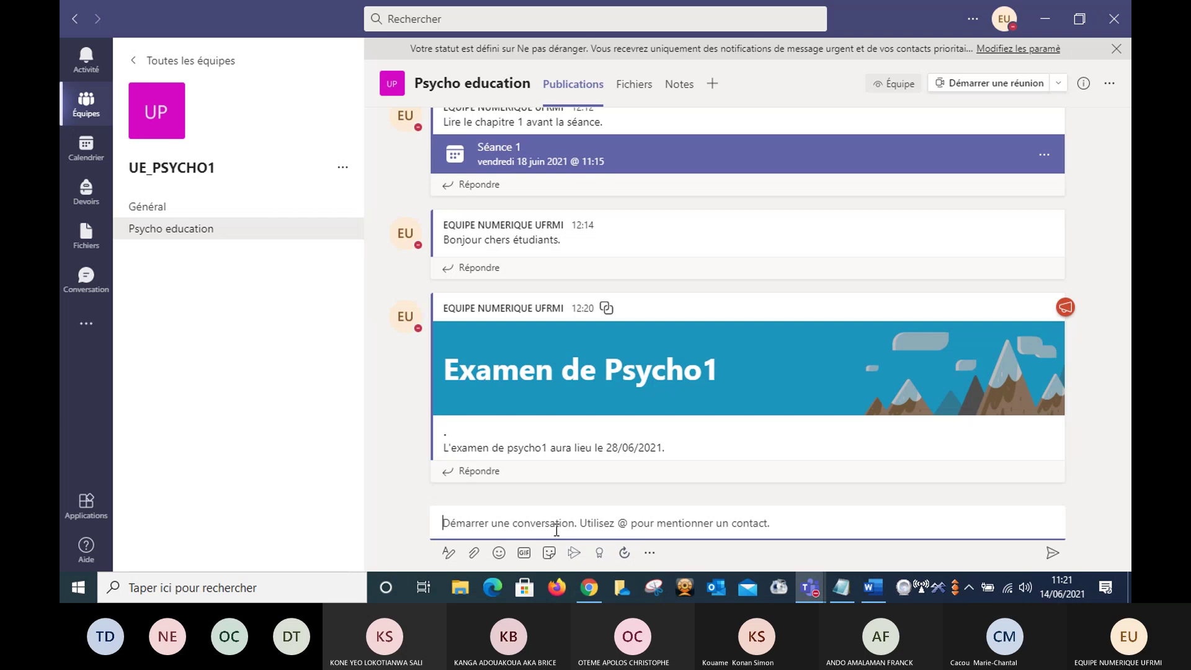
type("c")
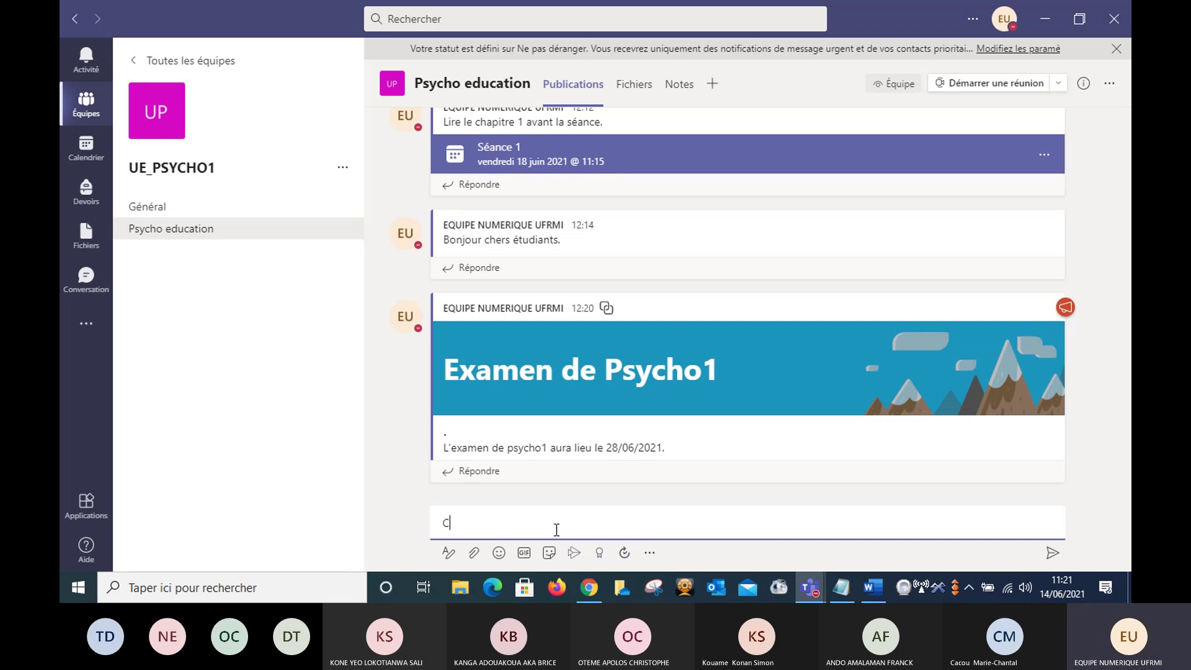
type("her")
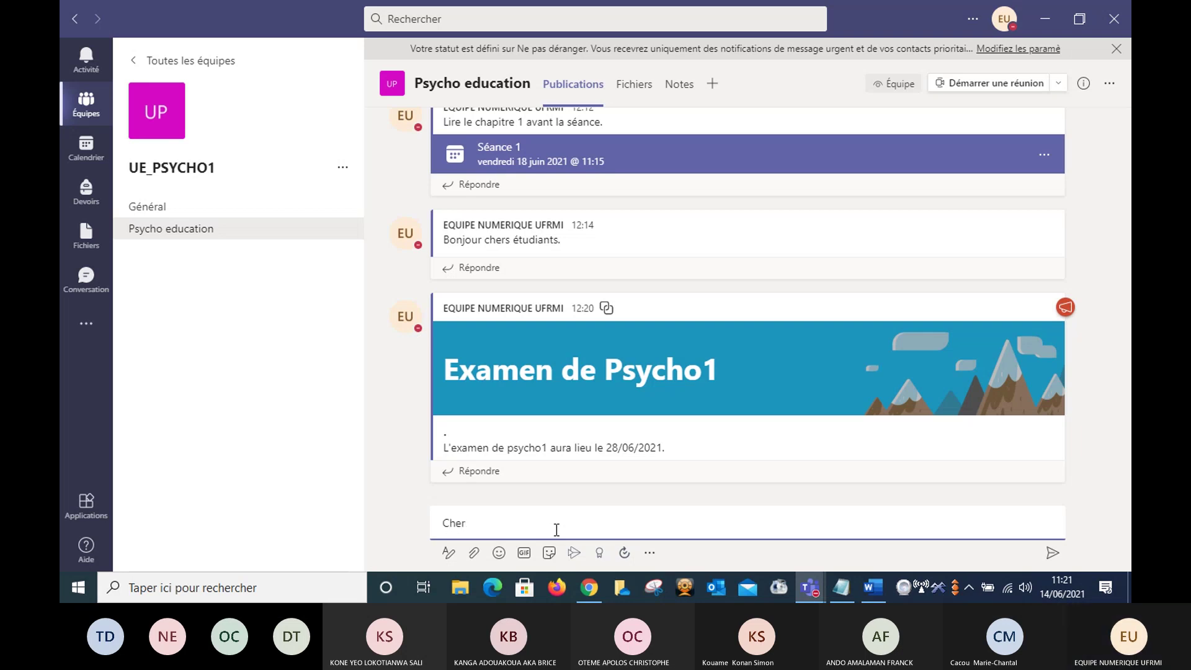
type(" co")
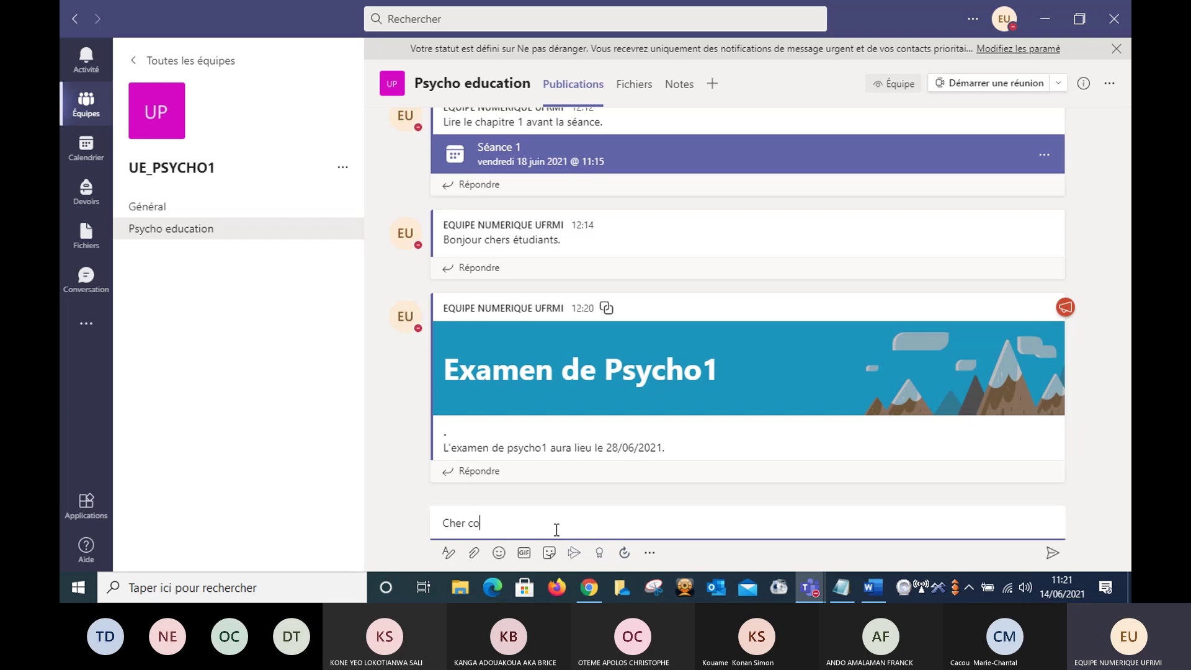
type("llègue")
mouse_move(810, 586)
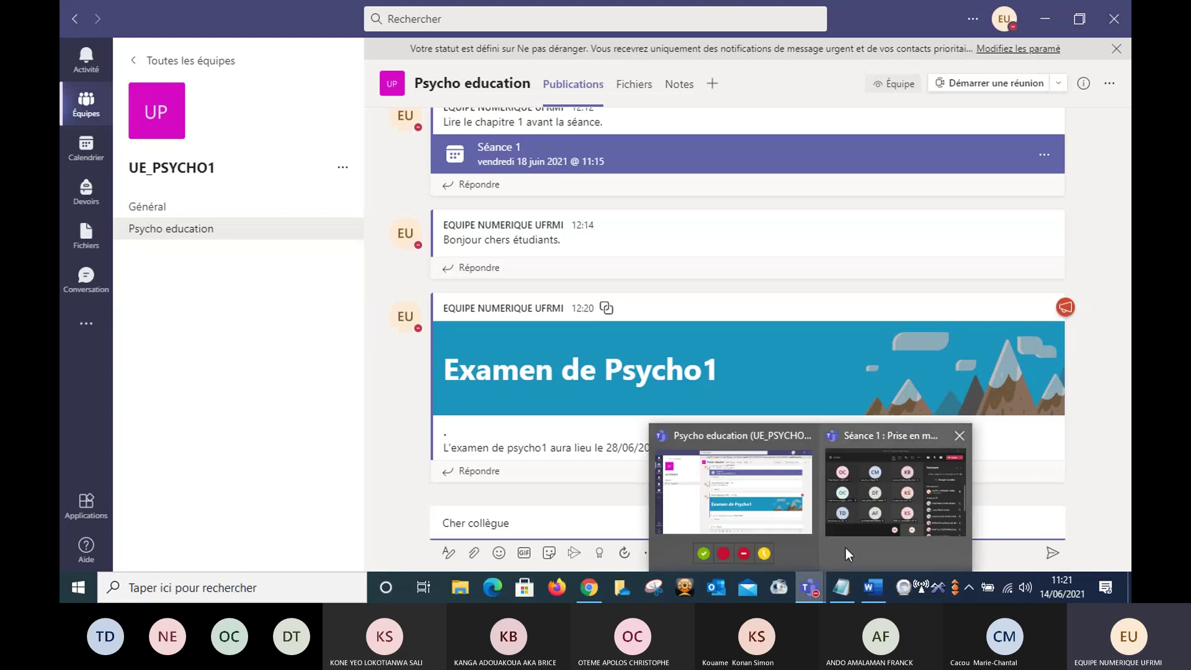
mouse_move(846, 549)
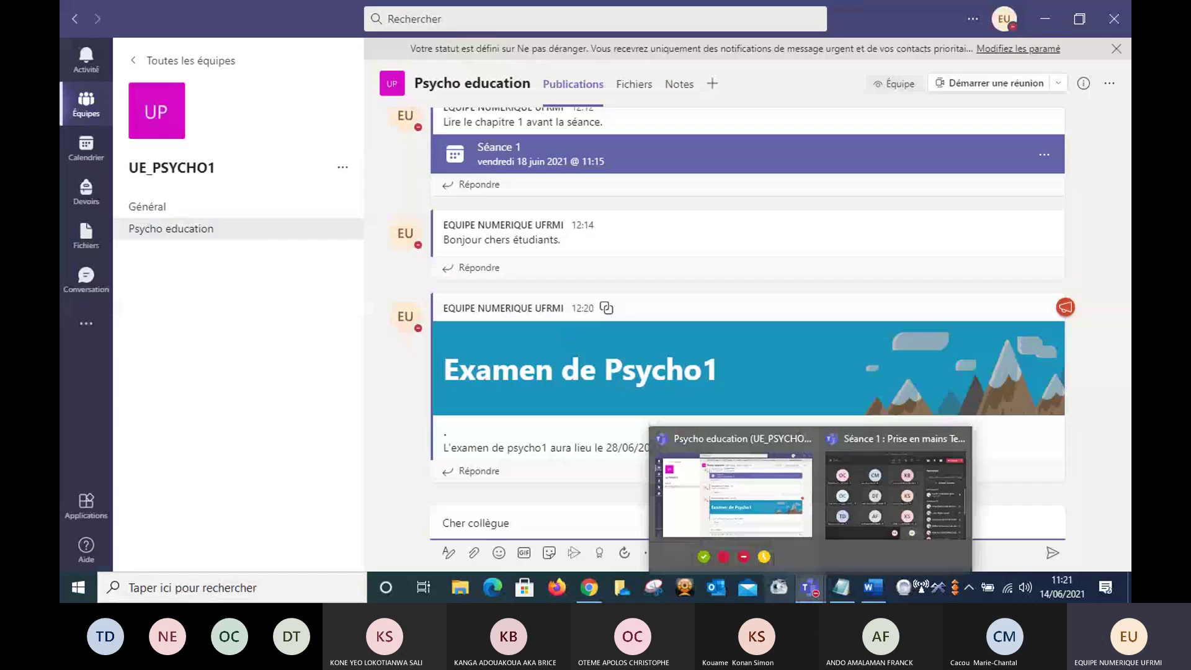
left_click(738, 493)
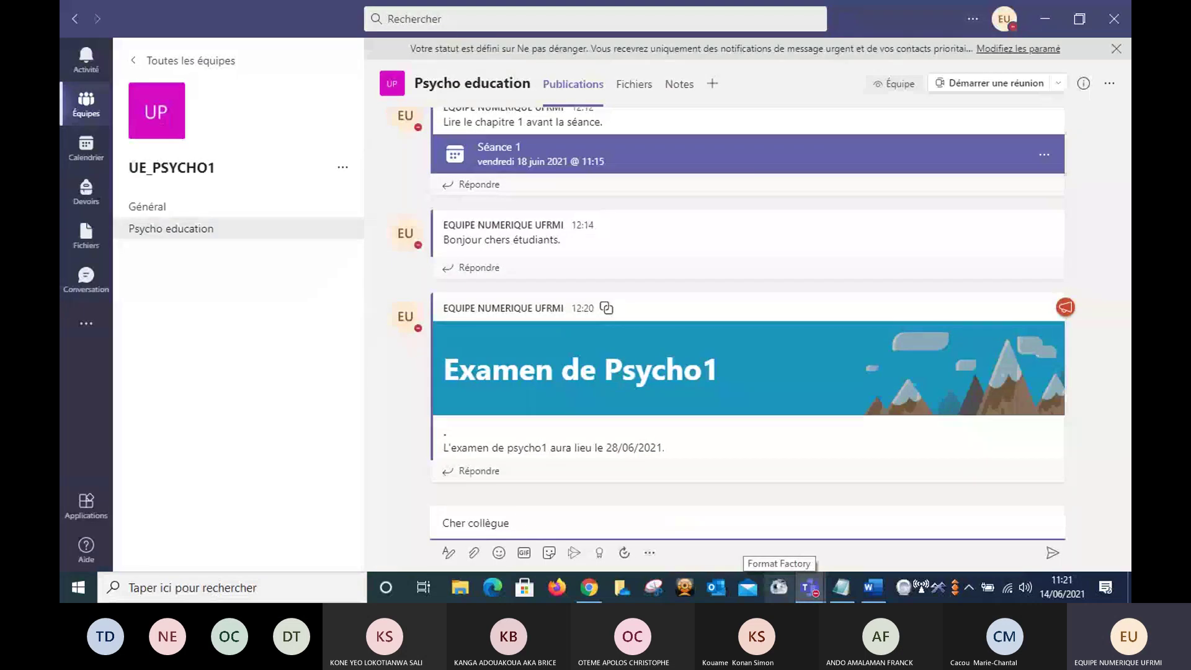
type("@")
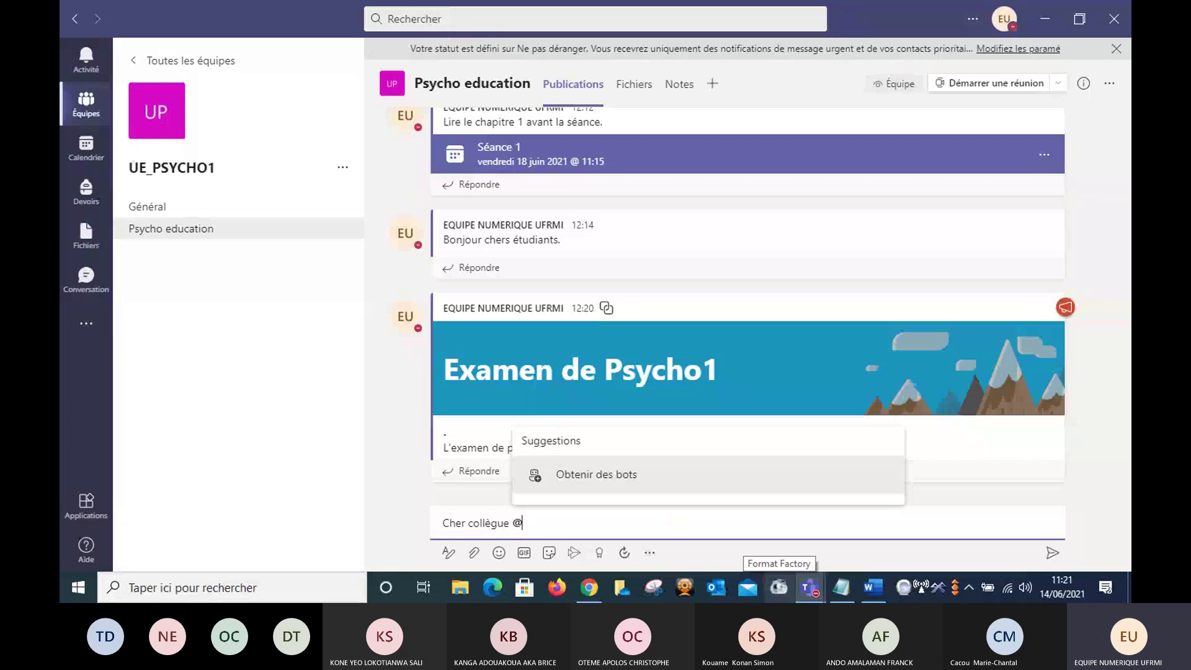
type("OT")
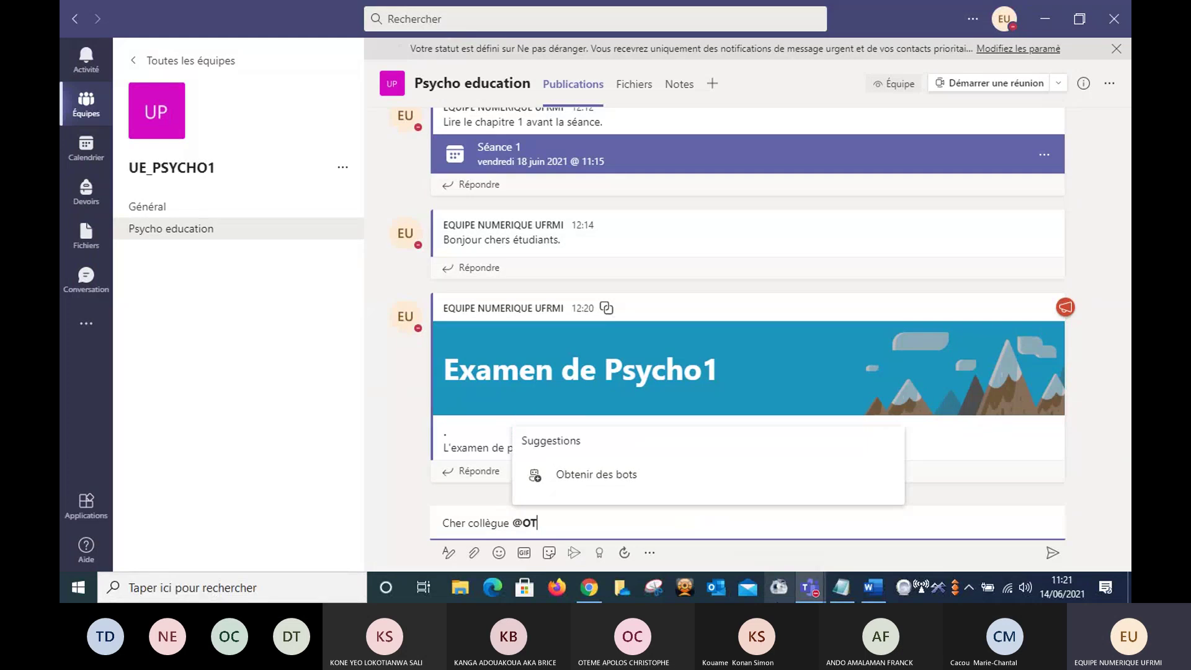
type("E")
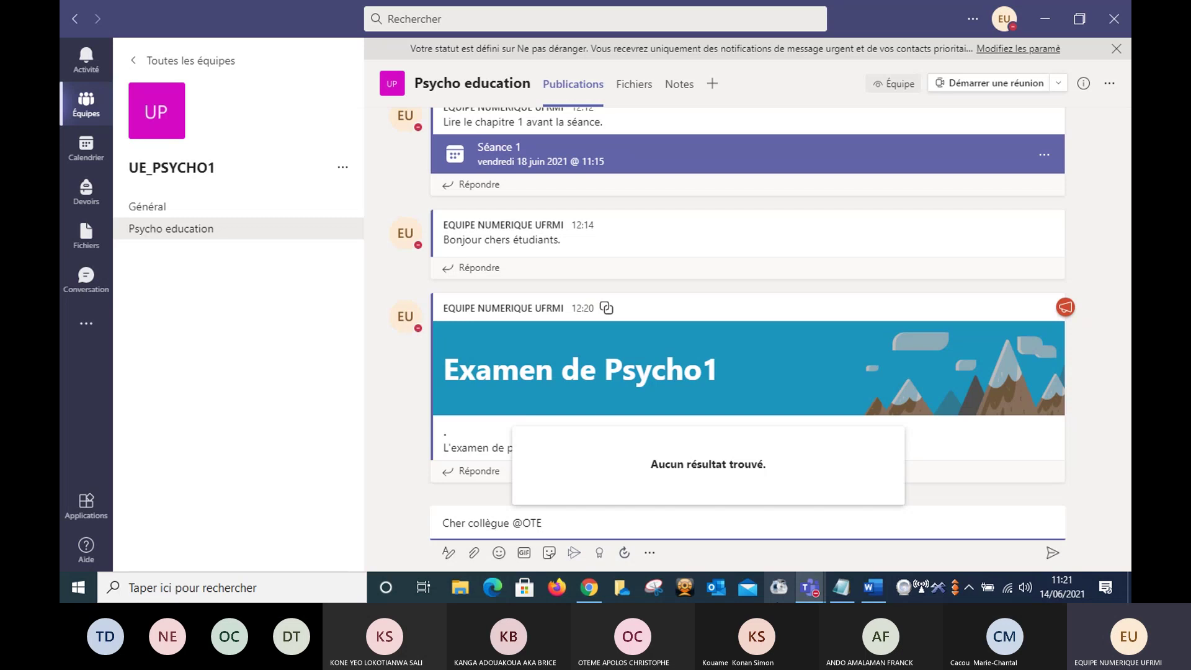
type("ME")
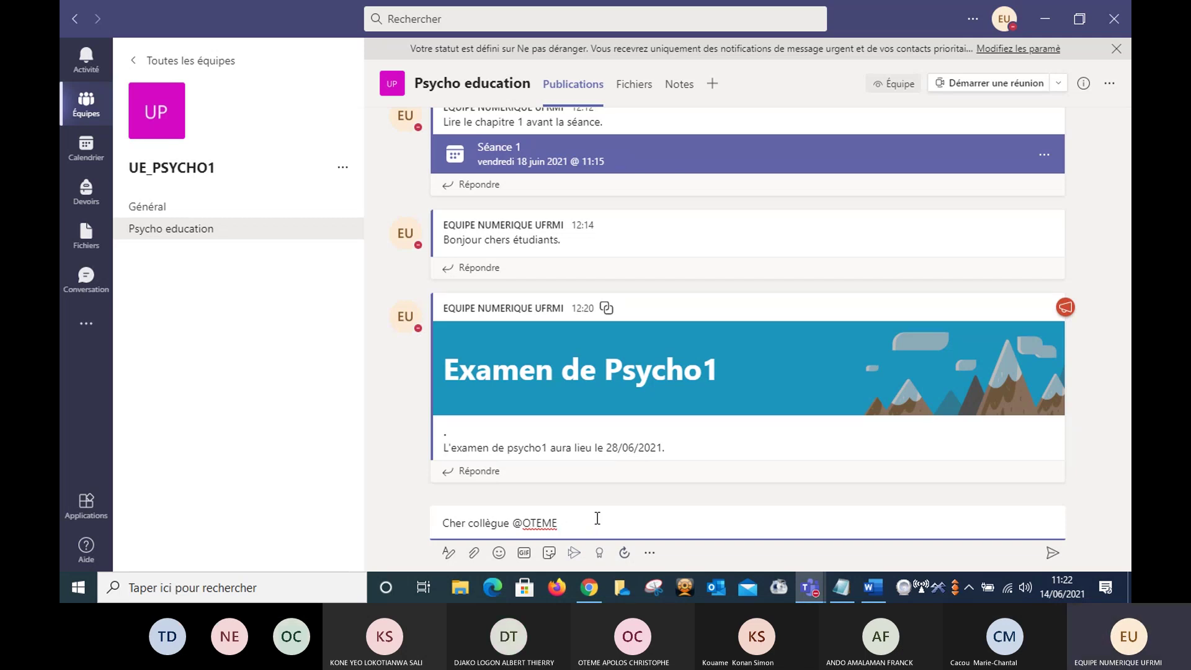
type("je souh")
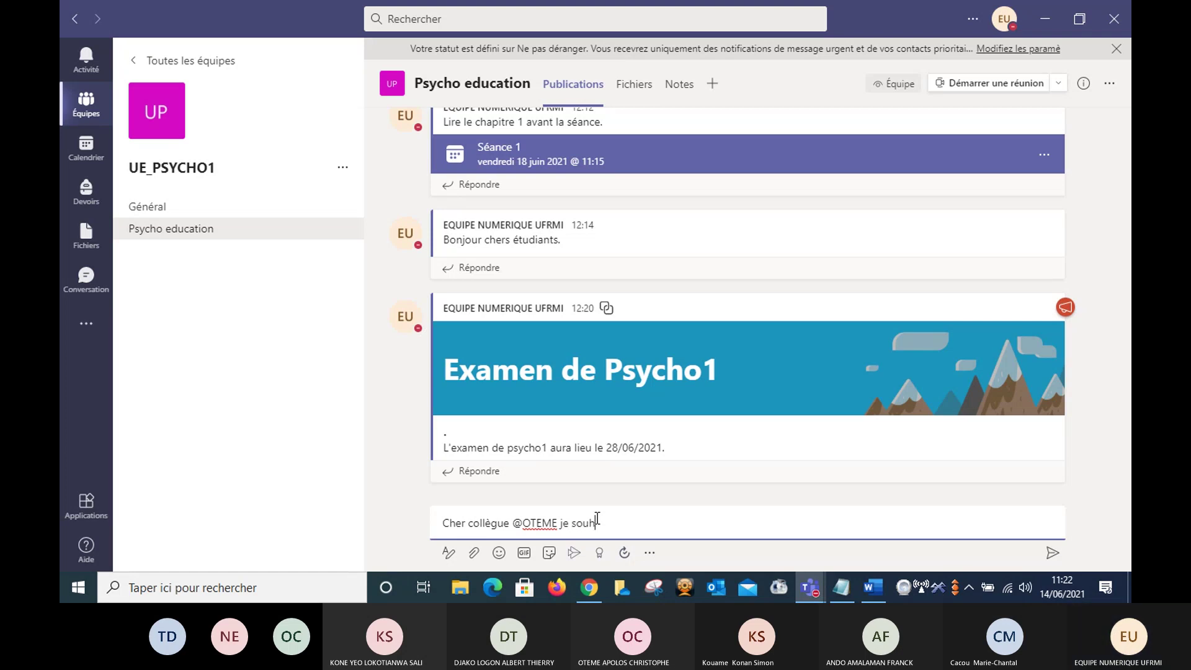
type("aiterais")
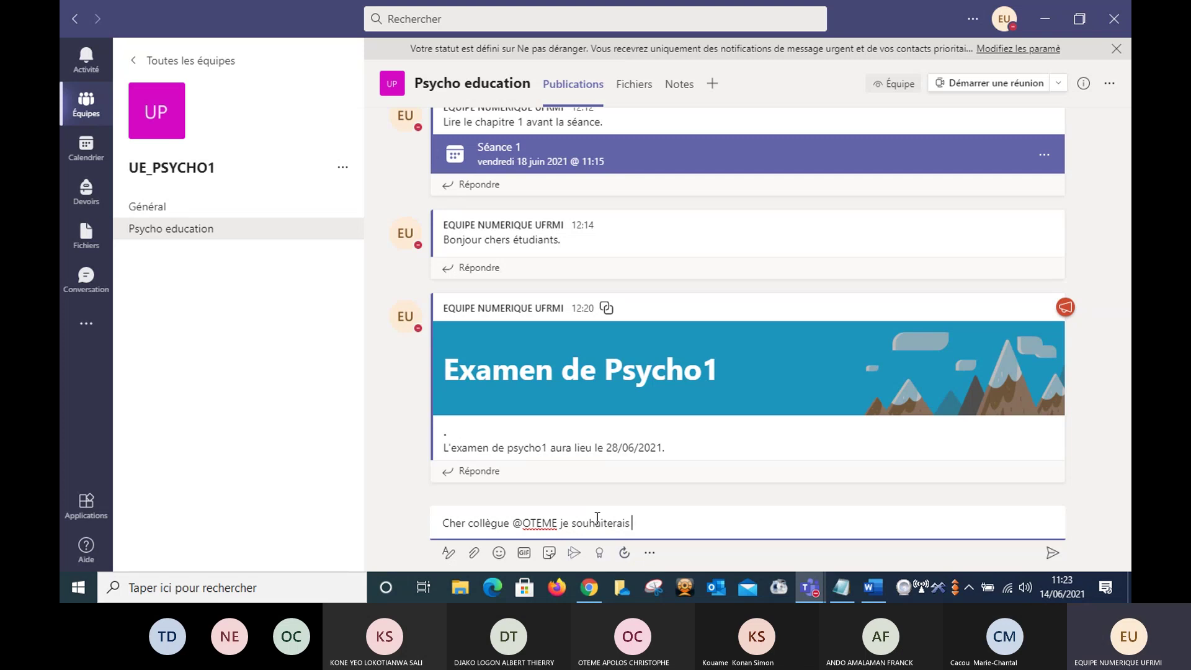
type(" que .....")
- Post the 'Cher collègue' message with the colleague mention to the channel
left_click(1052, 558)
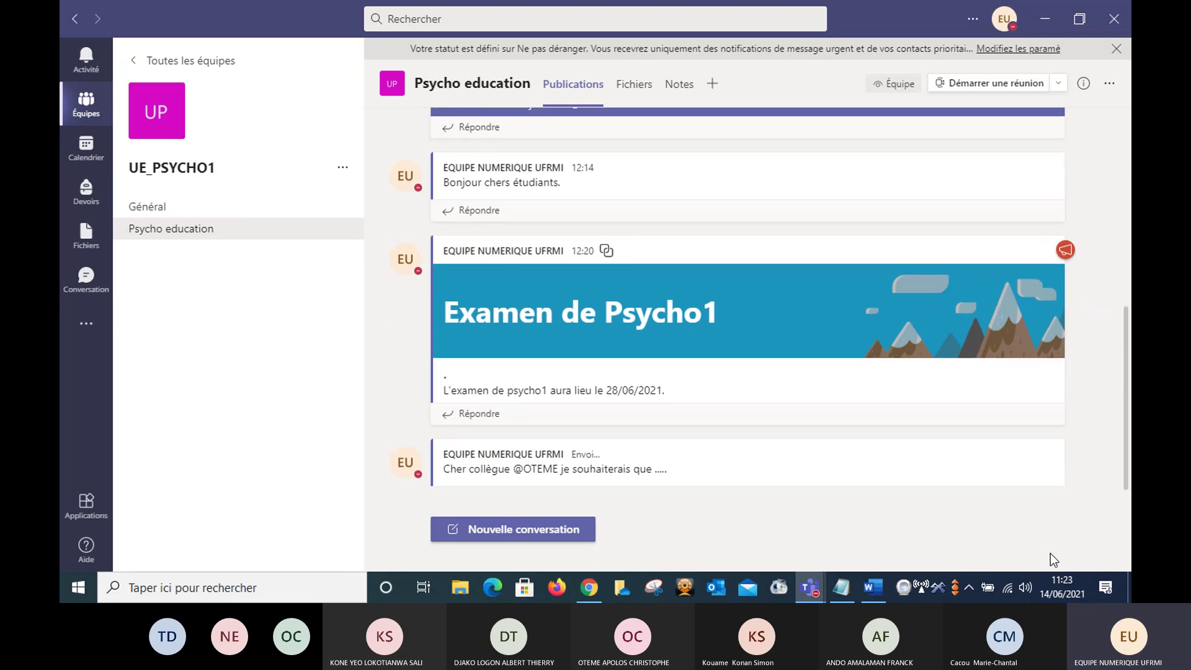
left_click(542, 491)
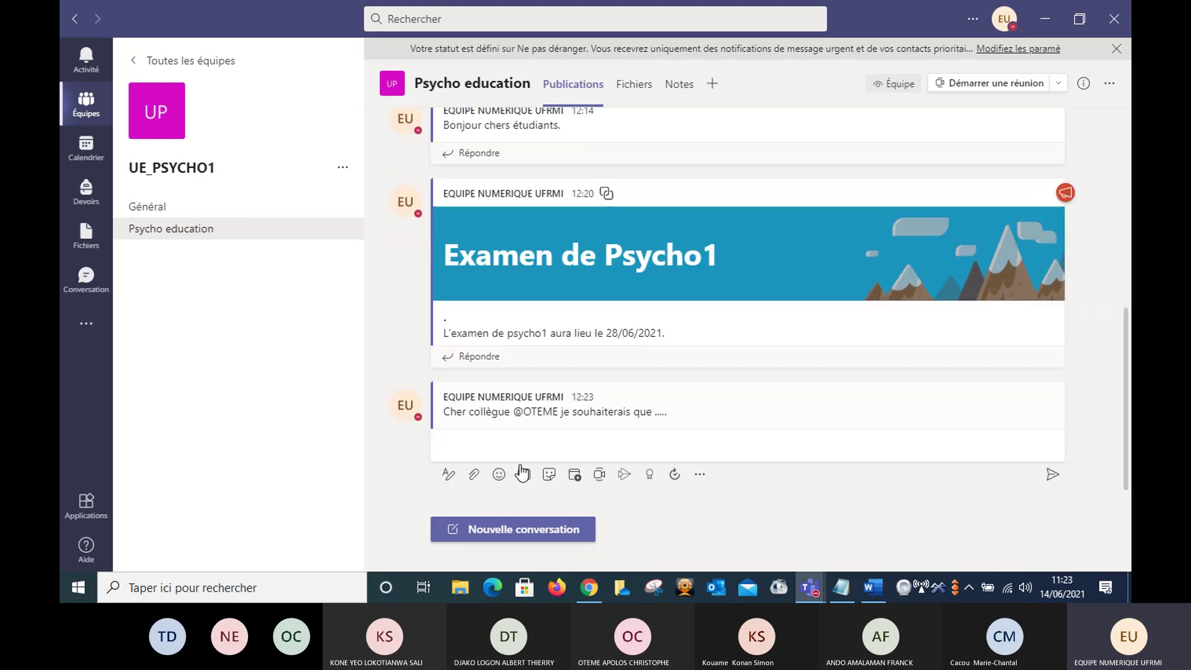
mouse_move(602, 412)
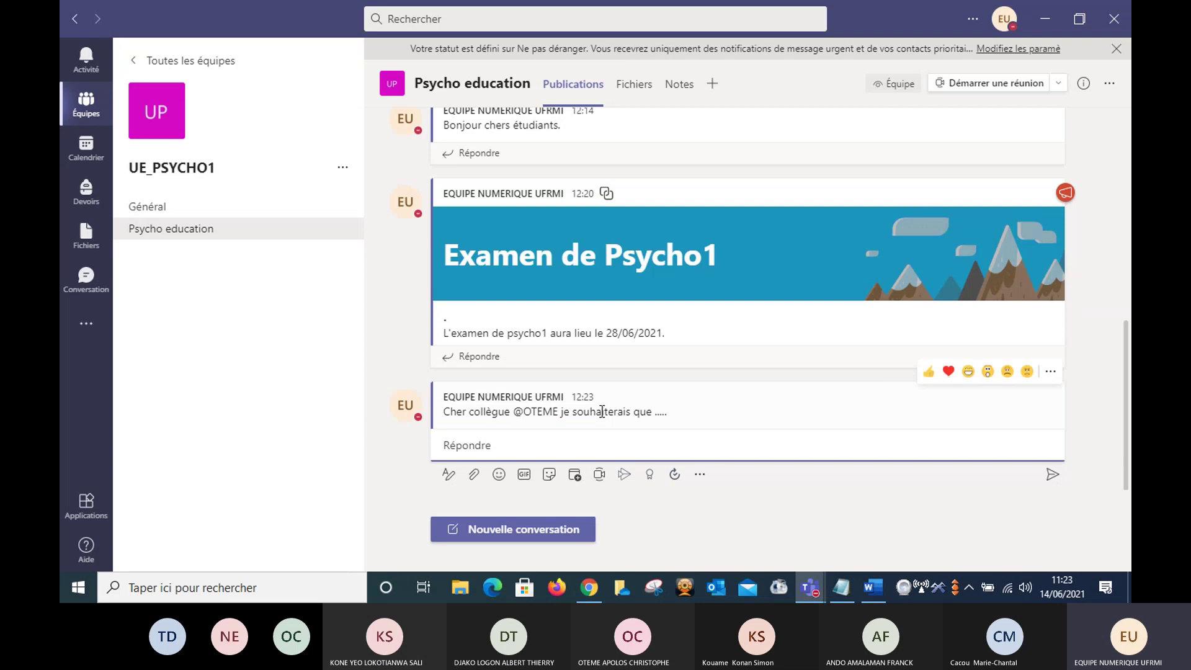
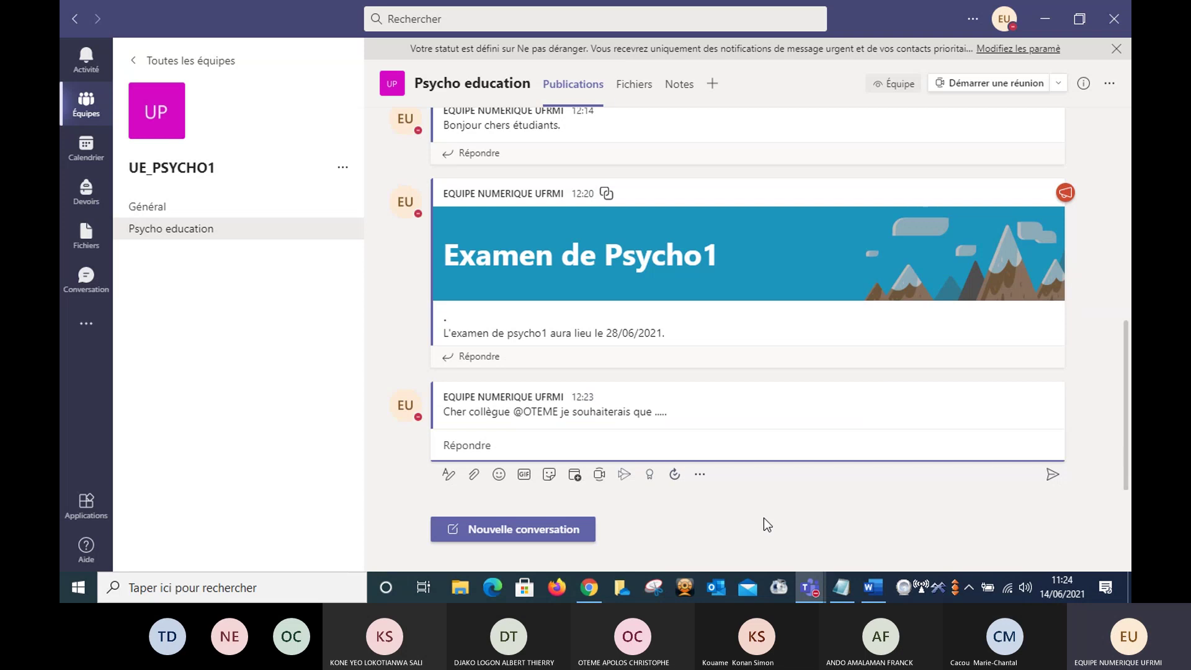
- Return to the 'Séance 1 : Prise en mains Teams' meeting window from the taskbar preview
mouse_move(811, 589)
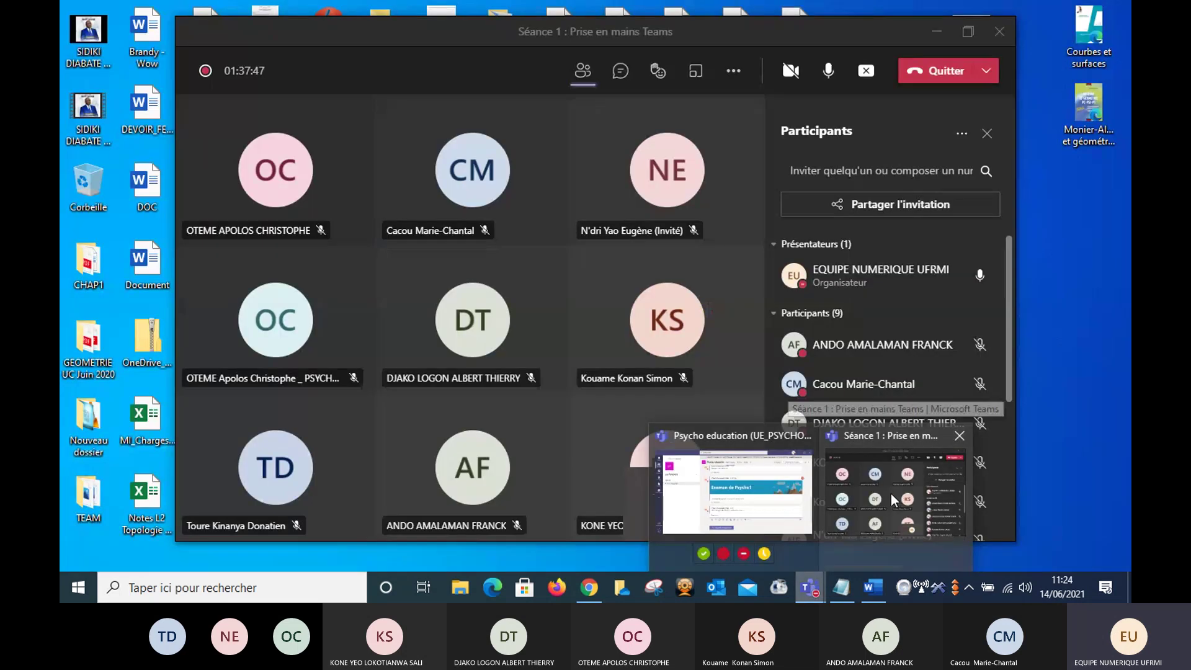
left_click(892, 494)
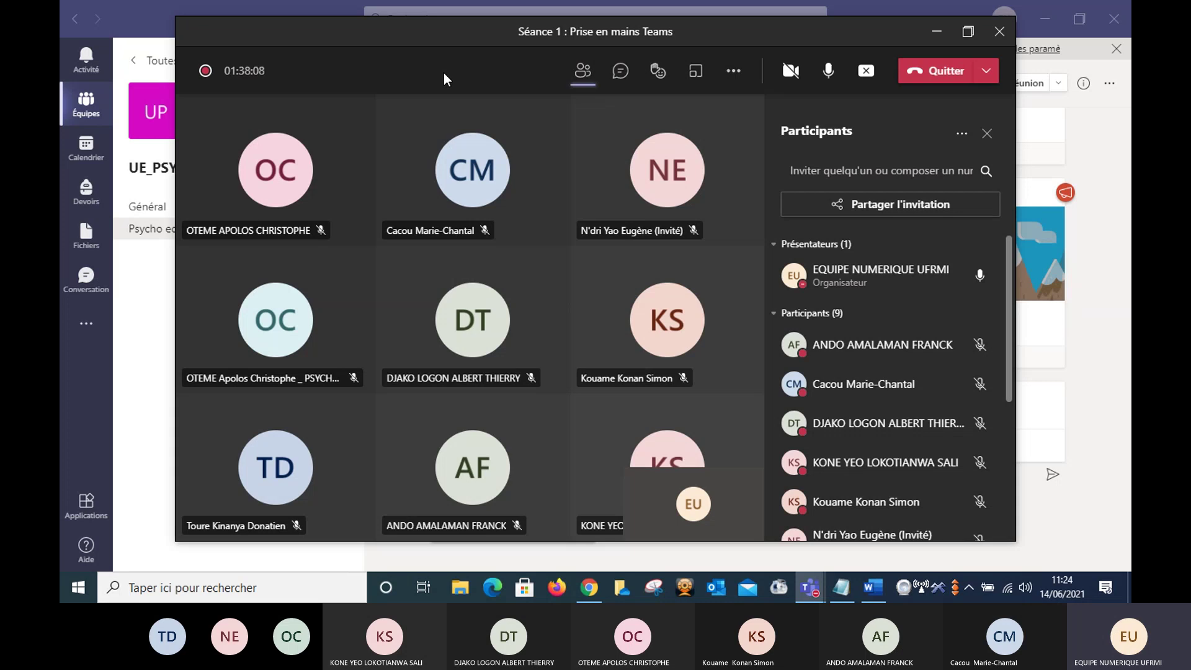
- Open 'Options de la réunion' for the Séance 1 meeting from the Autres actions menu
left_click(736, 72)
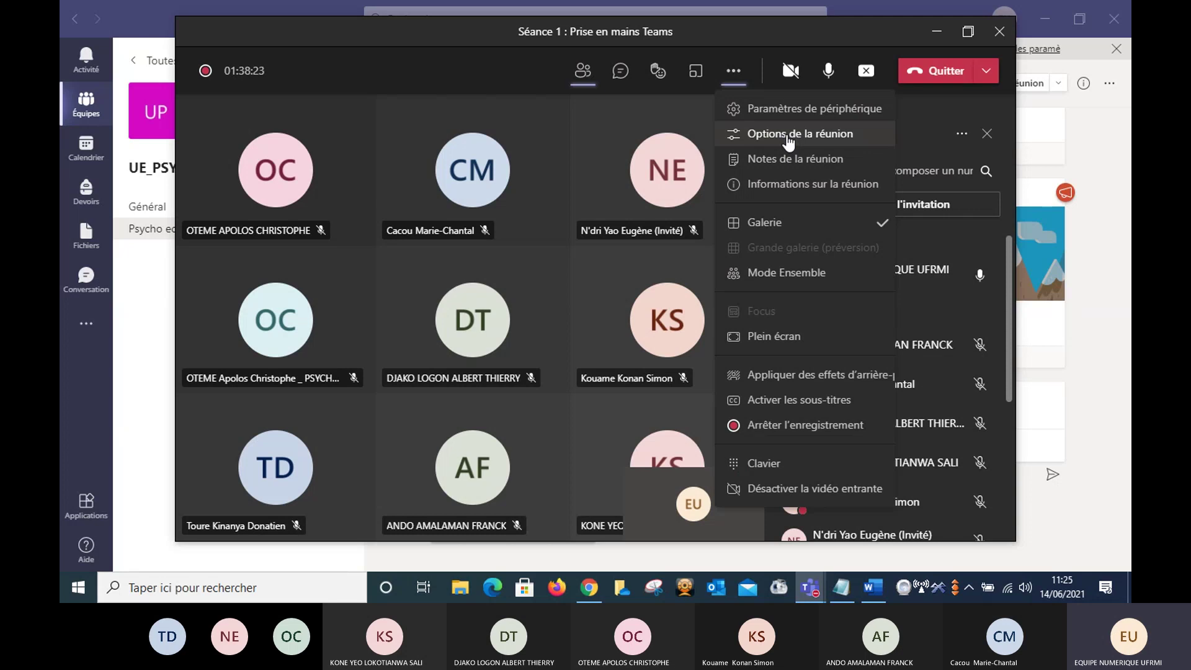
left_click(788, 140)
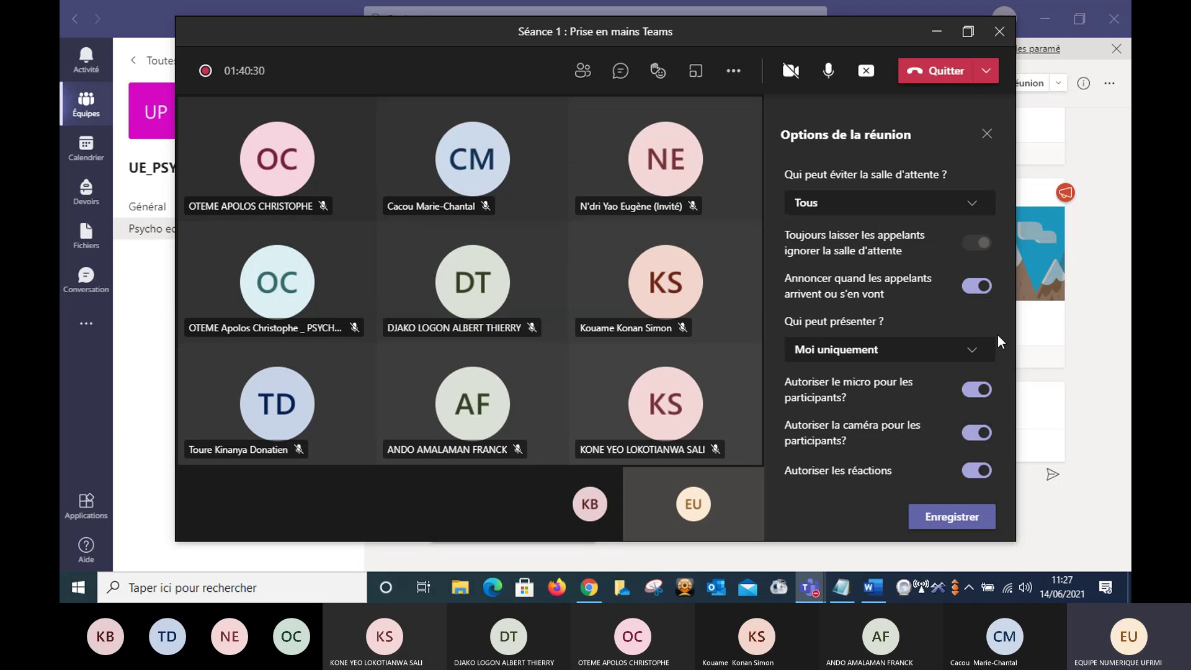
- Save the meeting options with presenting set to 'Moi uniquement' and close the options panel
left_click(946, 515)
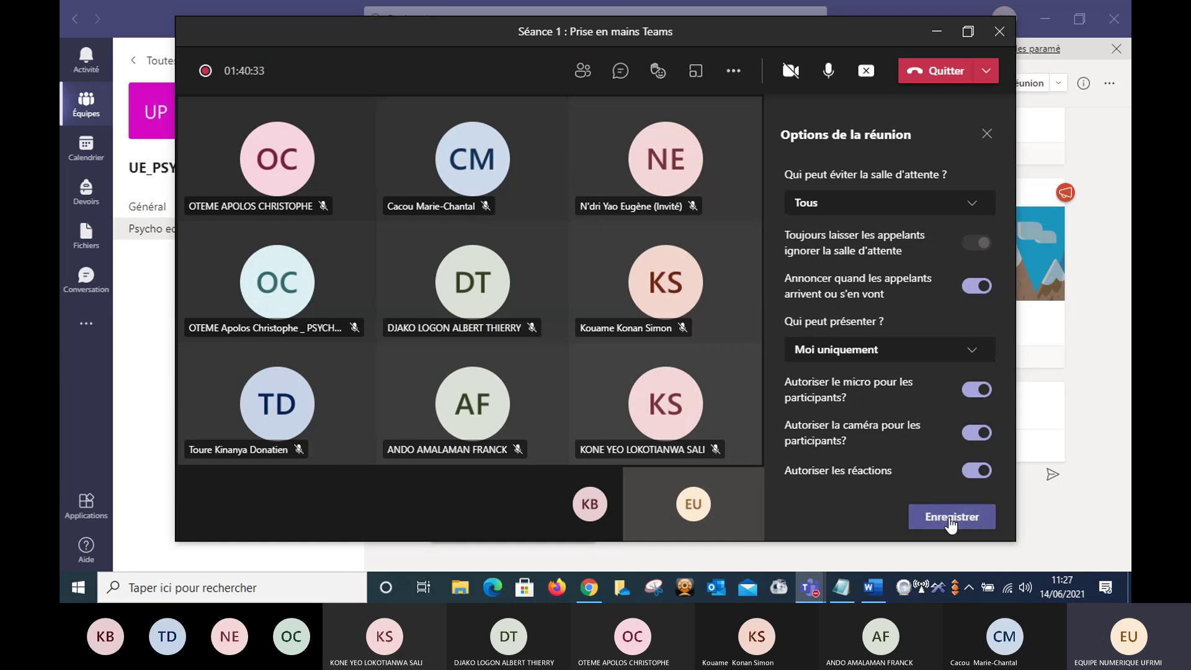
left_click(952, 521)
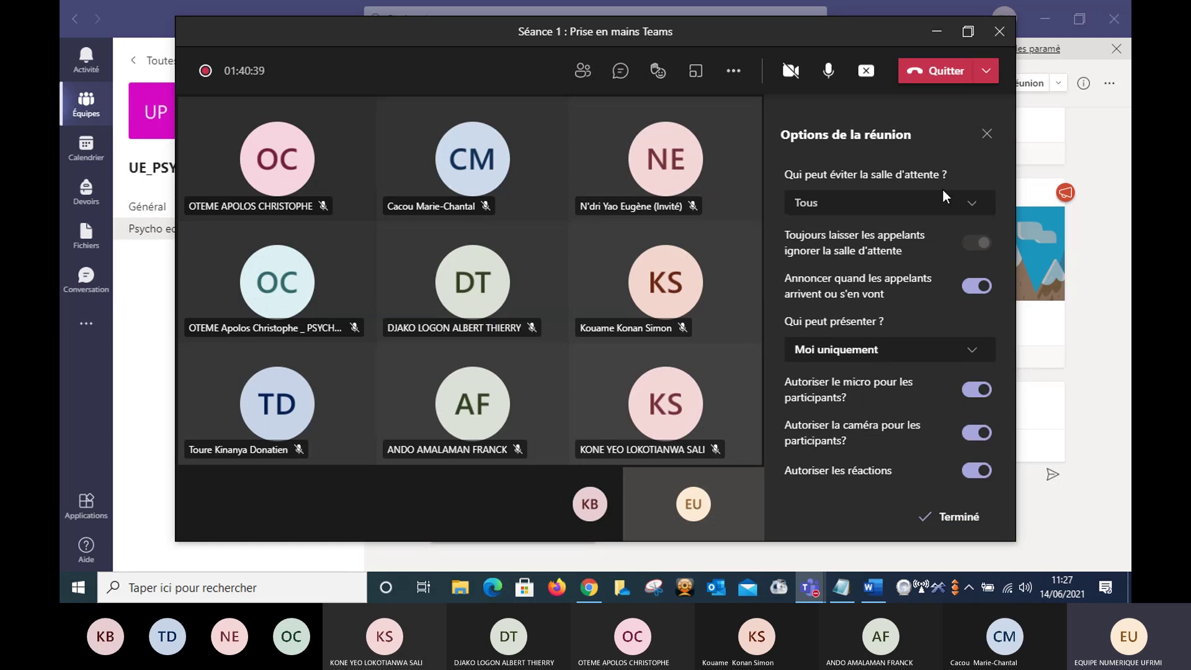
left_click(988, 134)
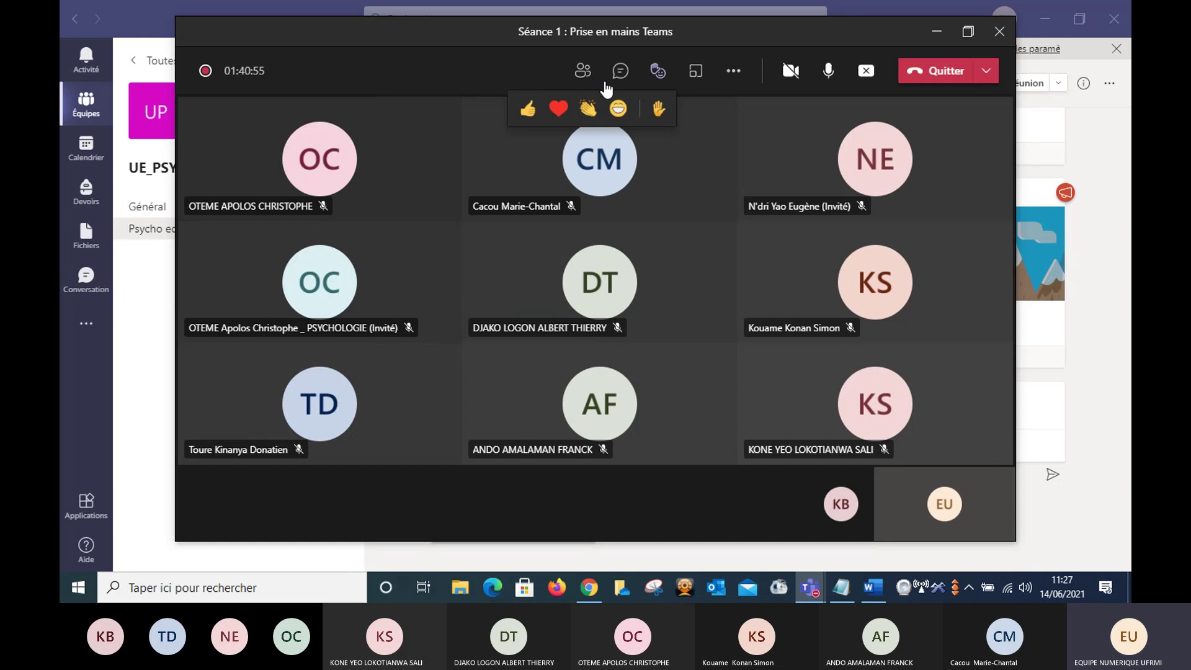
mouse_move(653, 81)
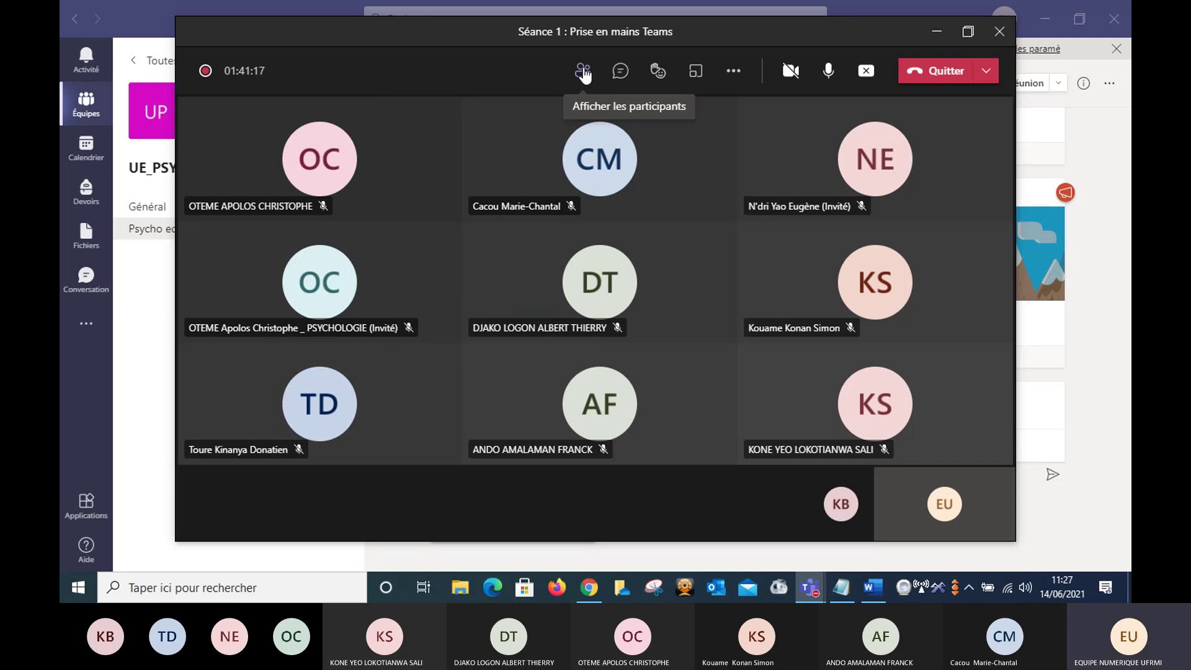
- Show the Participants pane and open an attendee's 'Autres options' menu
left_click(584, 74)
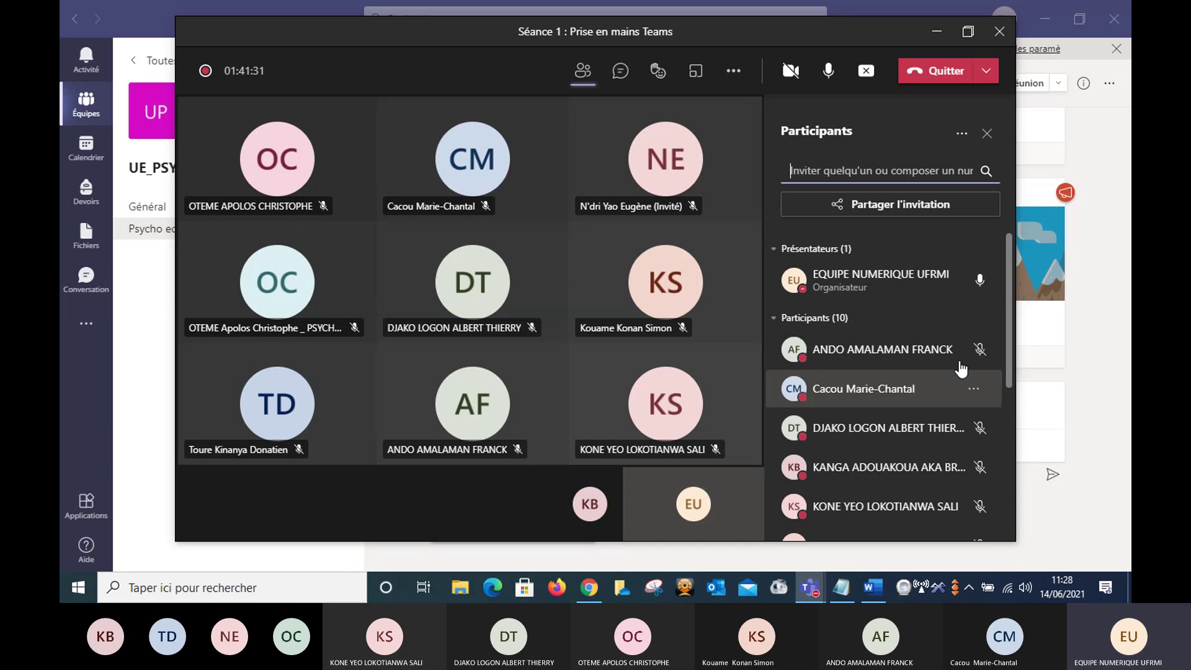
mouse_move(1023, 387)
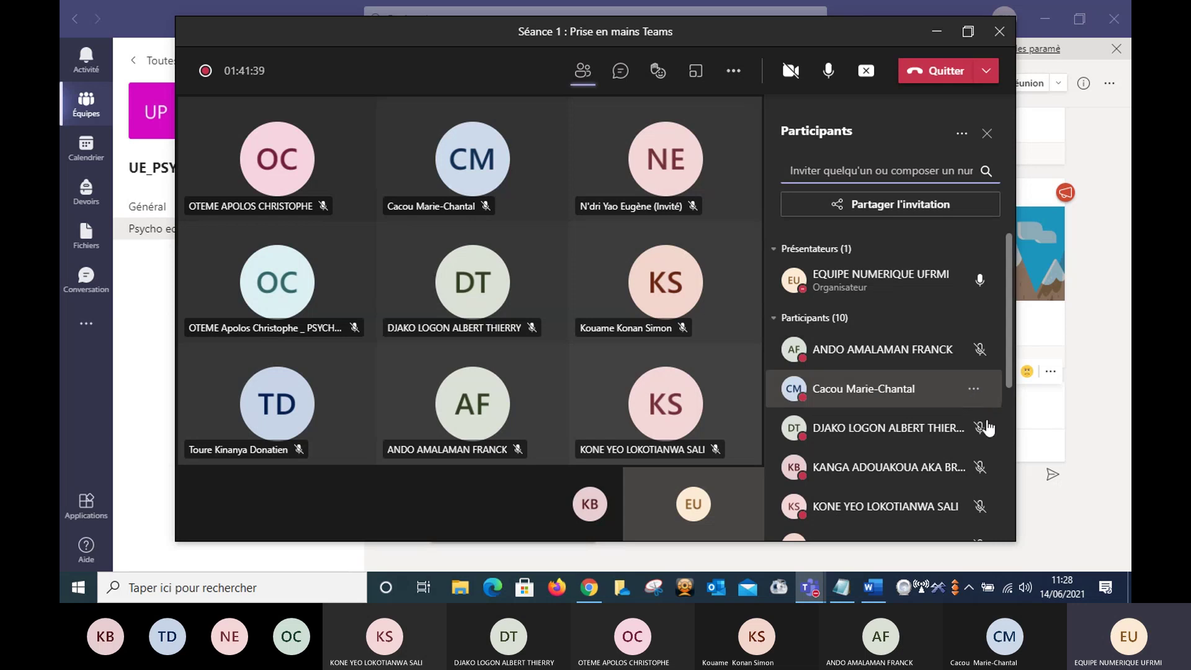
left_click(974, 390)
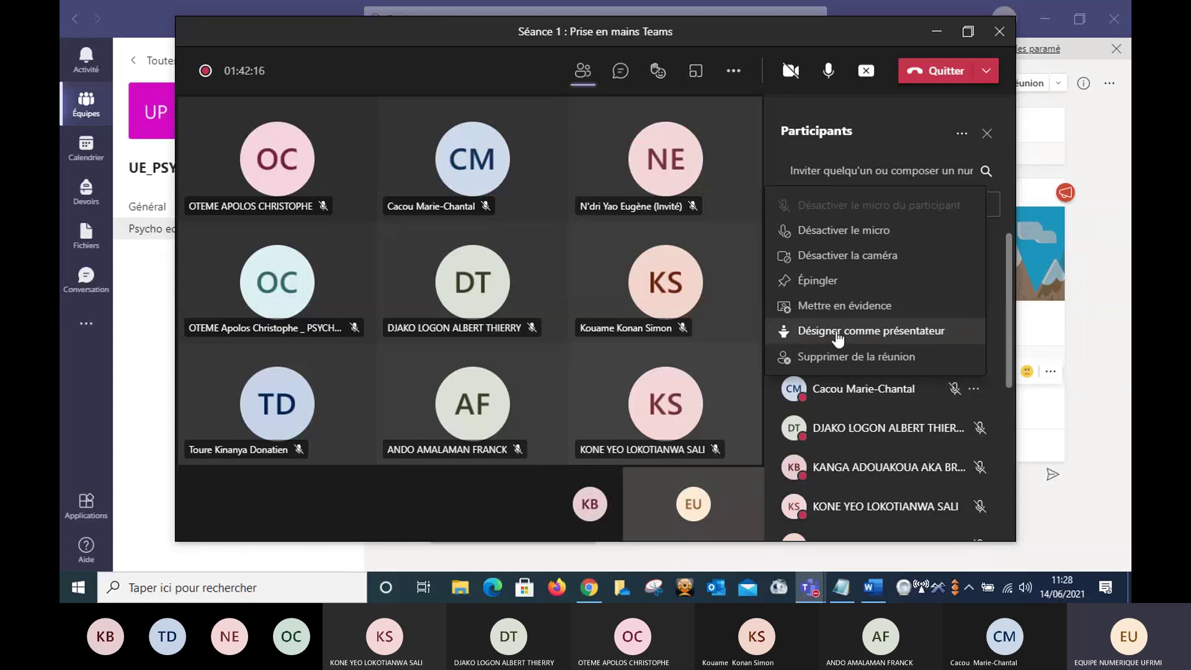
- Make the attendee a presenter via 'Désigner comme présentateur' and confirm the role change
left_click(876, 330)
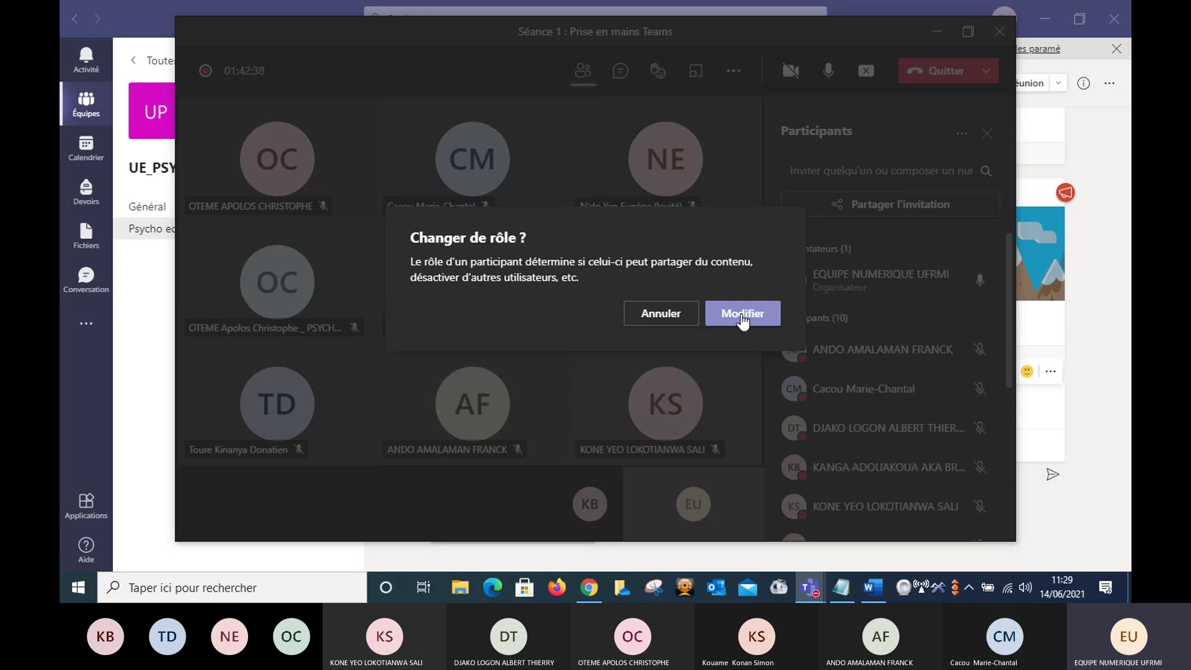
left_click(742, 314)
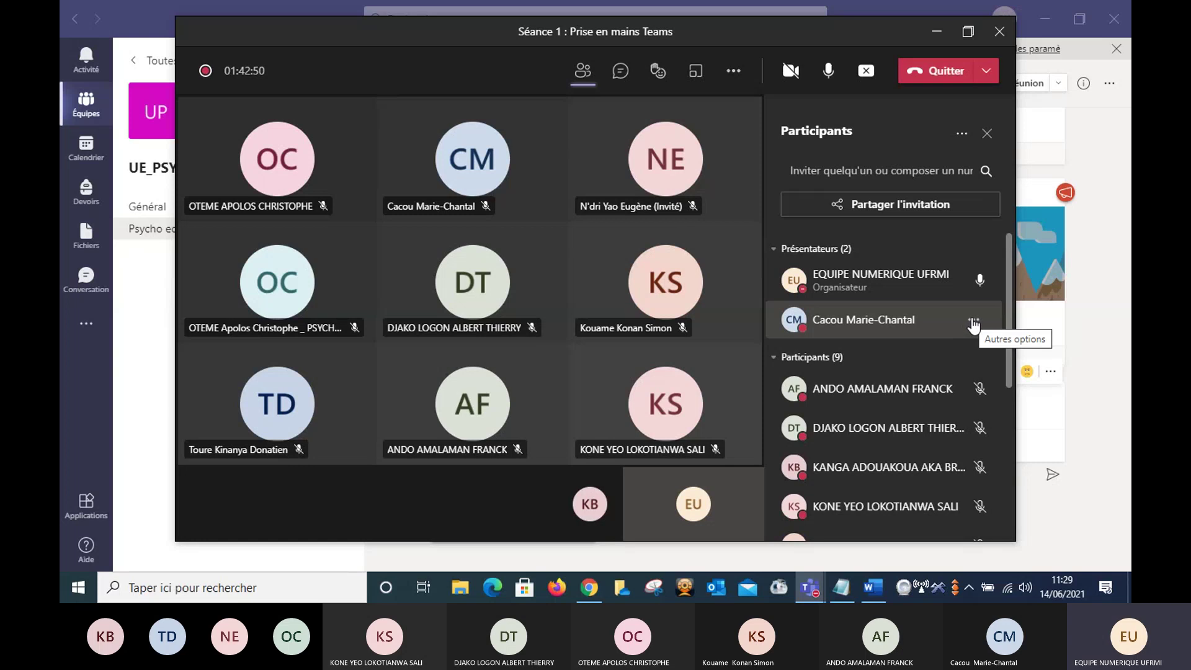
left_click(973, 323)
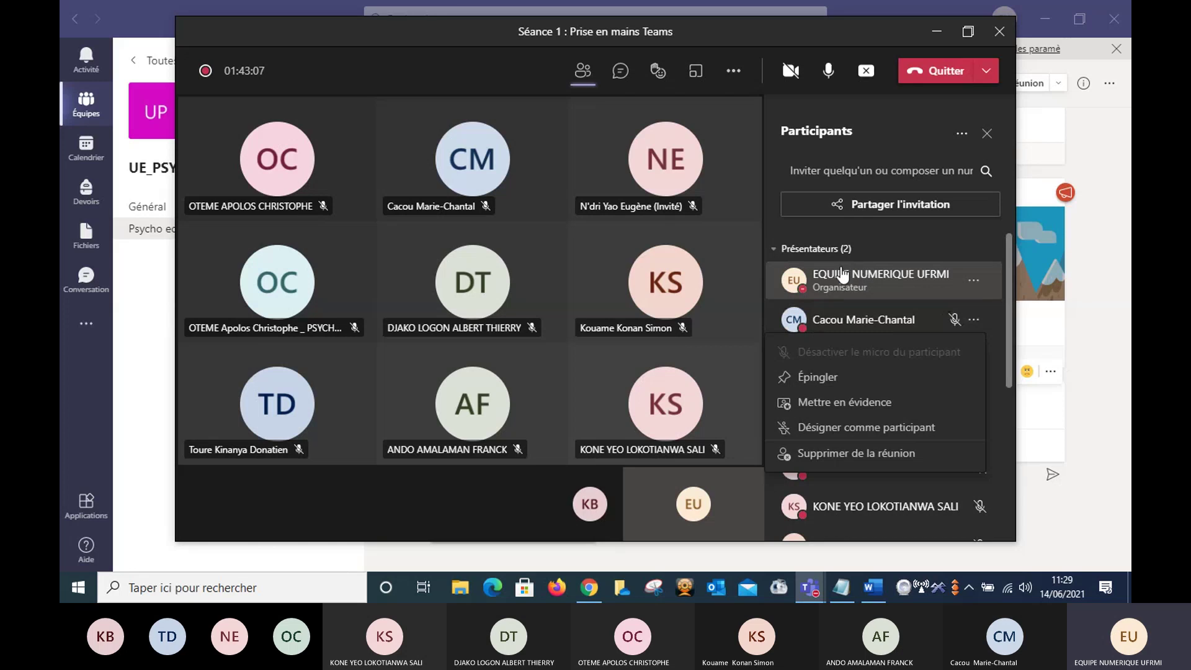
key("Escape")
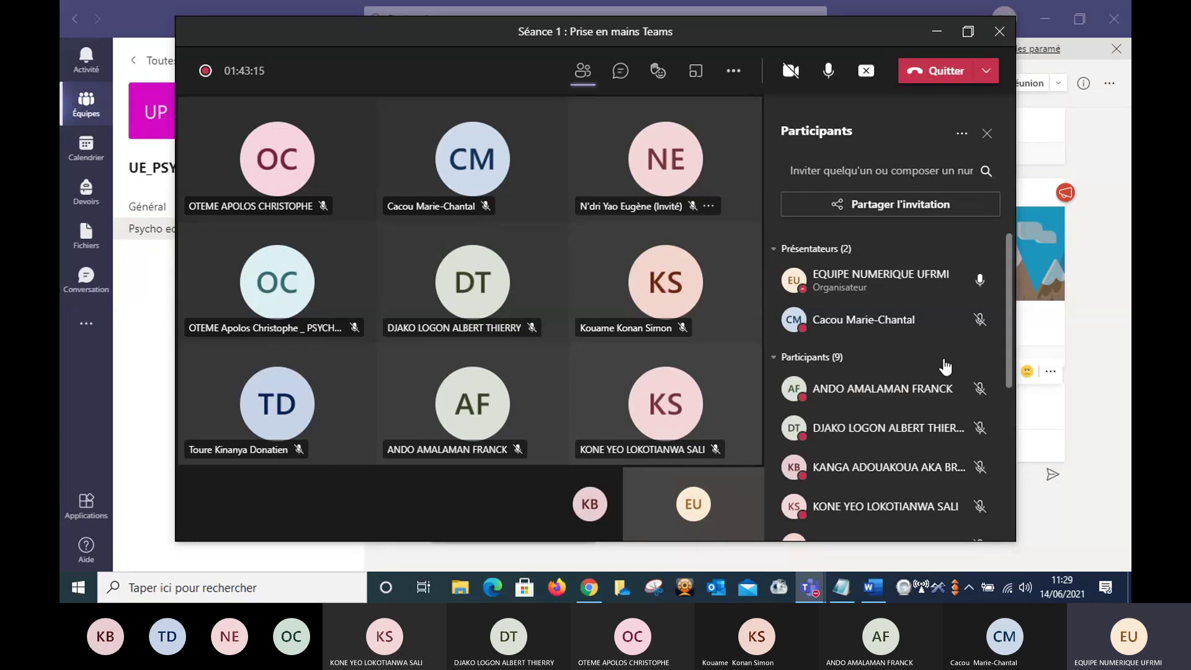
- End the screen share in the Séance 1 meeting with the toolbar's stop sharing button
left_click(734, 73)
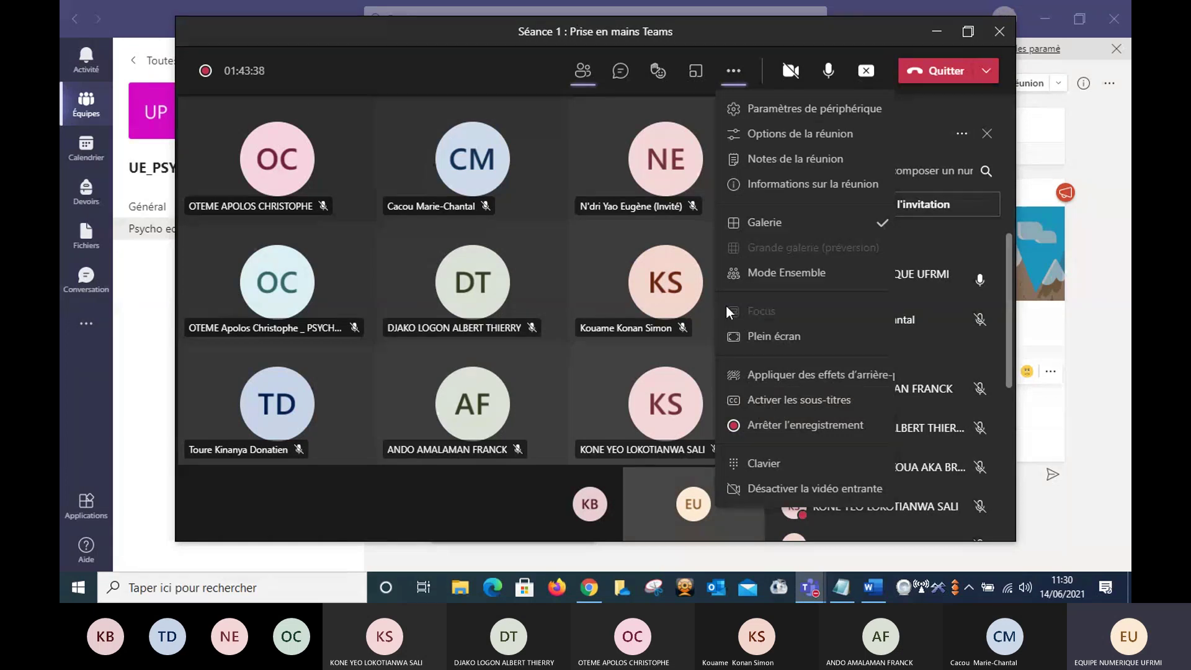
left_click(495, 72)
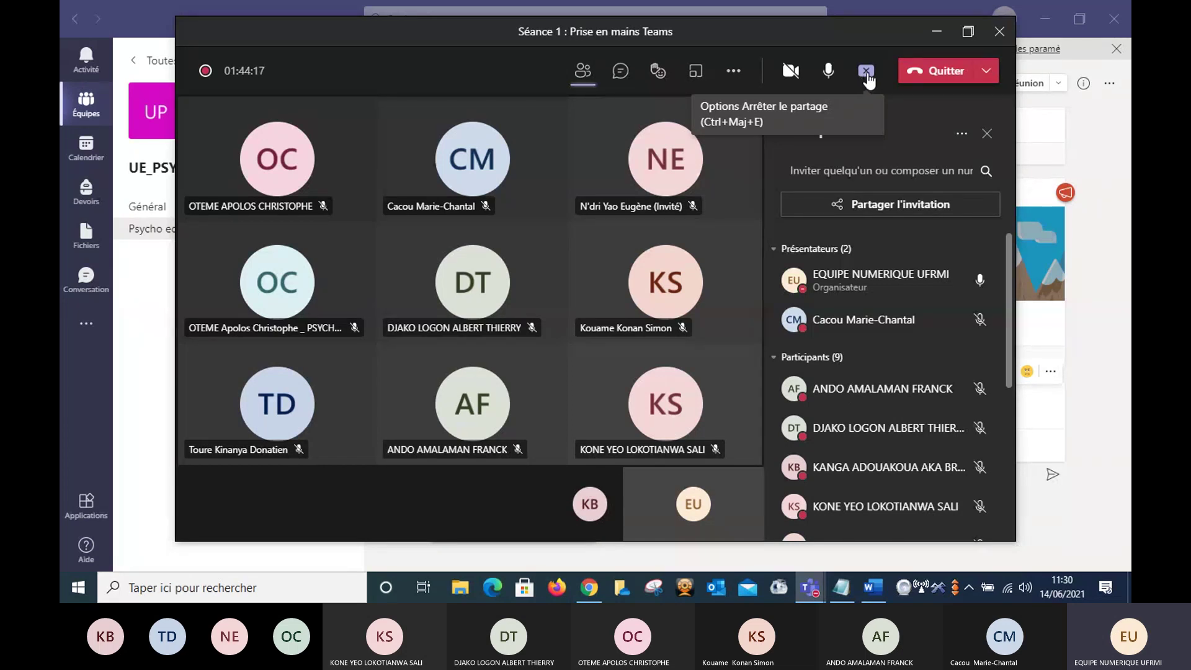
left_click(867, 76)
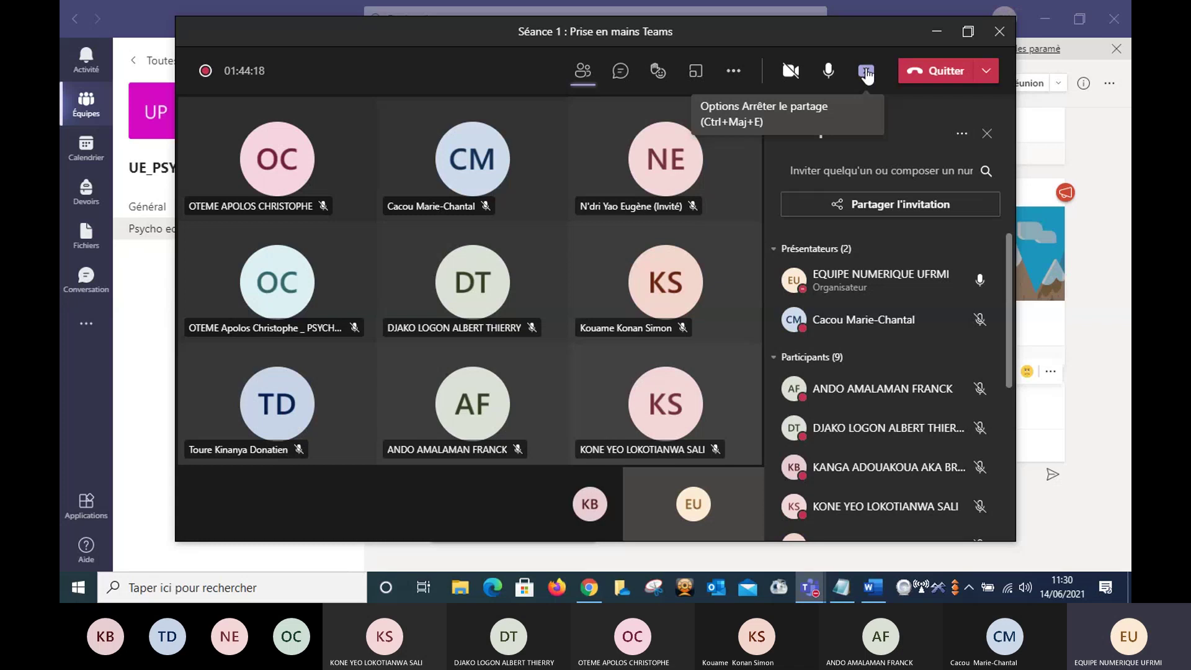